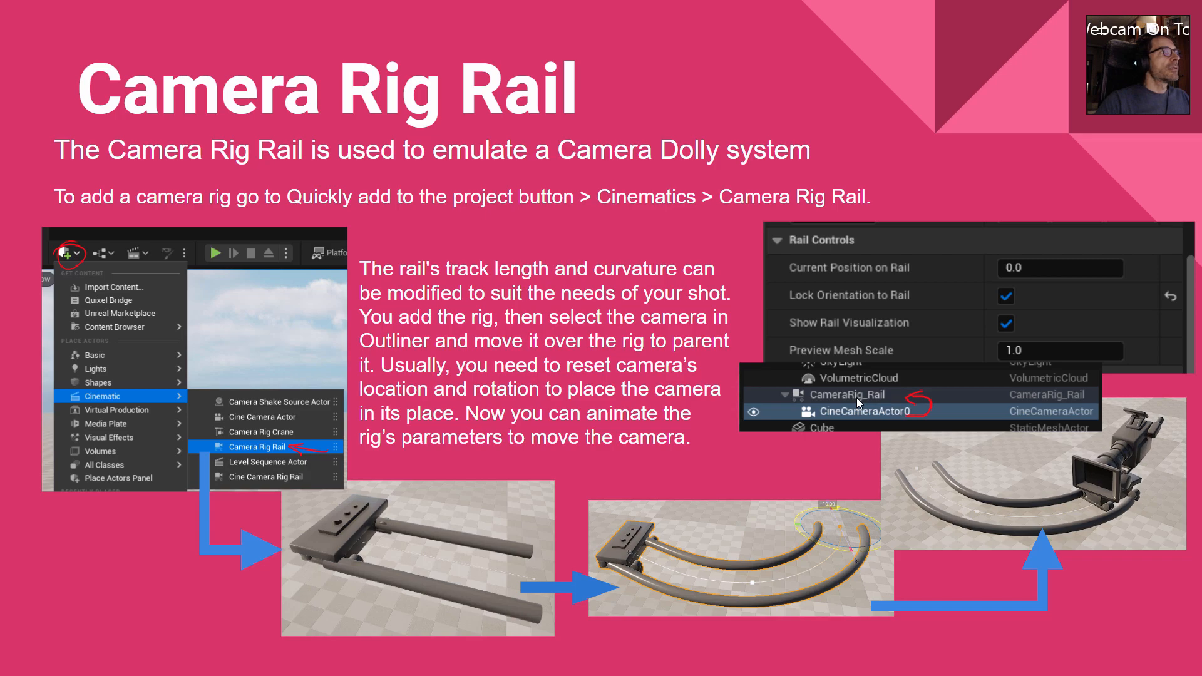
Switch to the Unreal Editor level and add a Camera Rig Rail from the cinematic actors
key(alt+Tab)
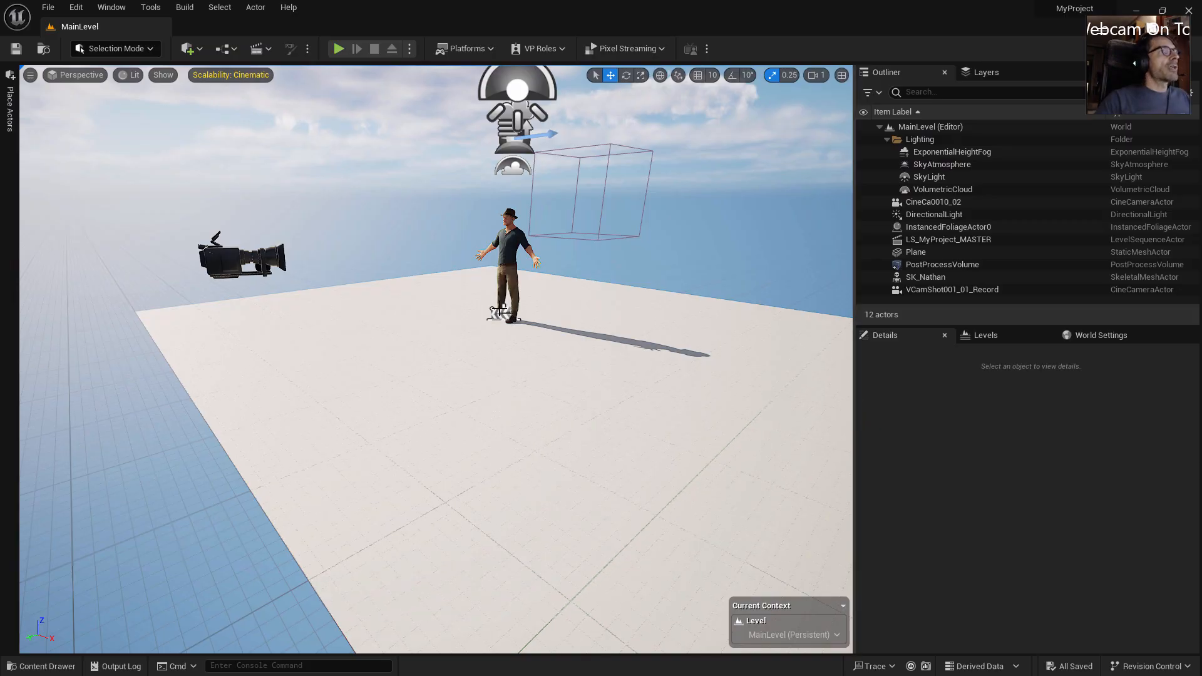
right_drag(500, 309, 507, 309)
click(189, 49)
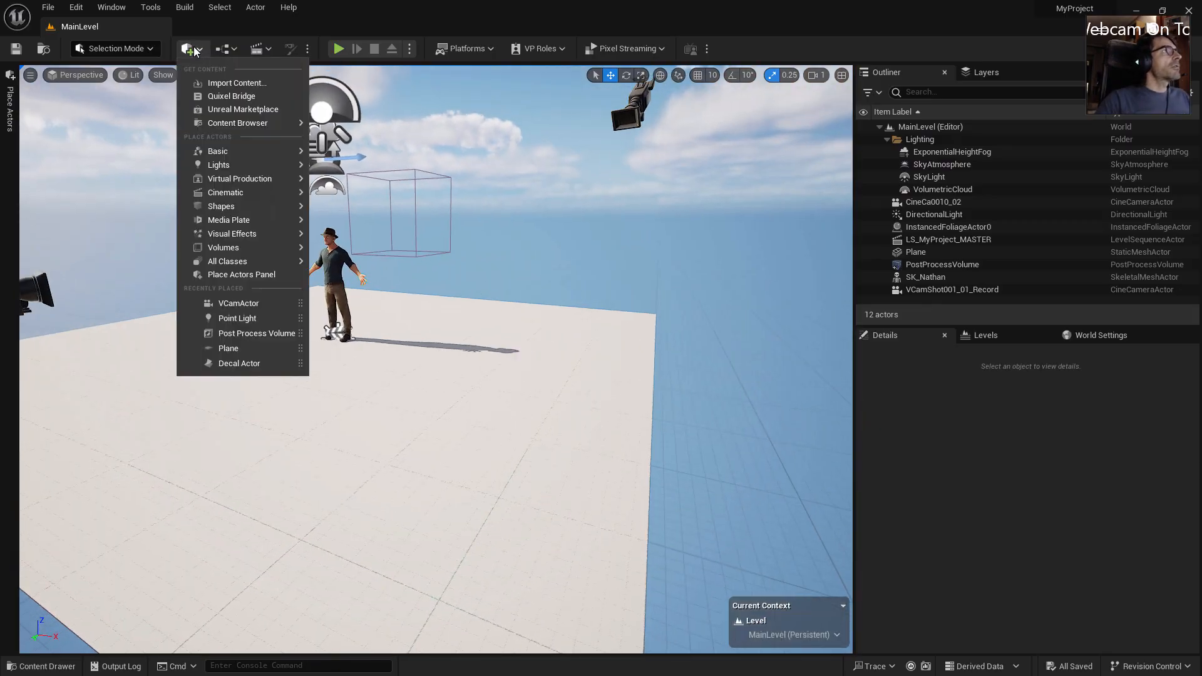
mouse_move(230, 196)
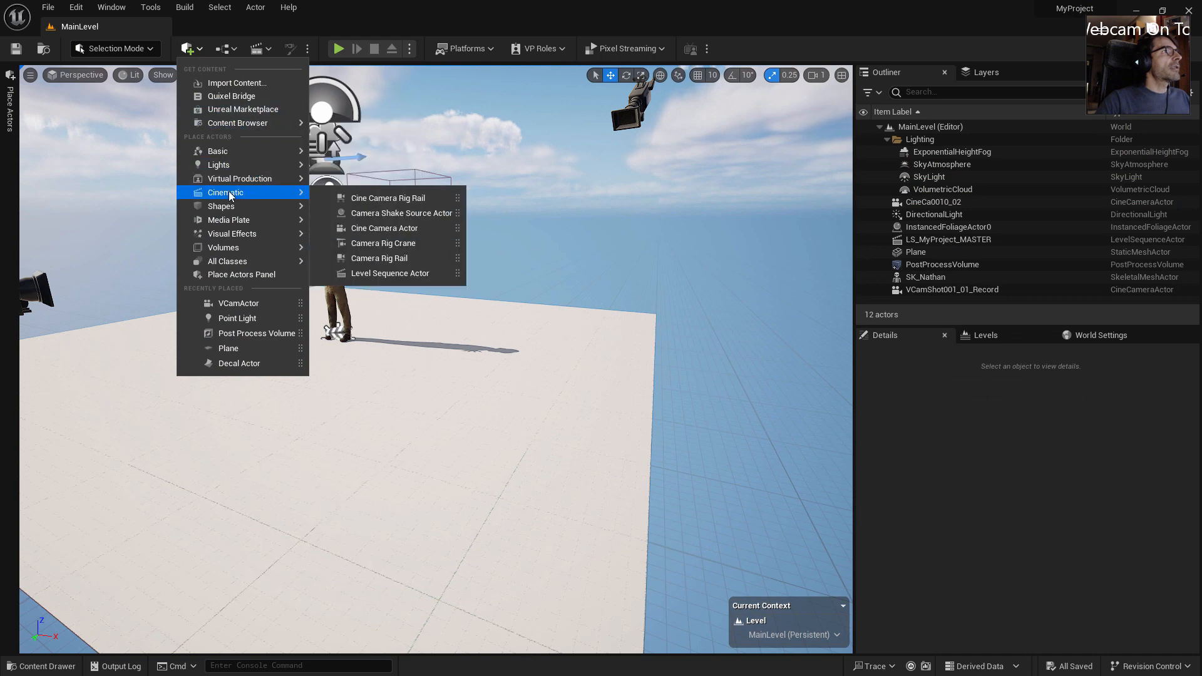
click(396, 259)
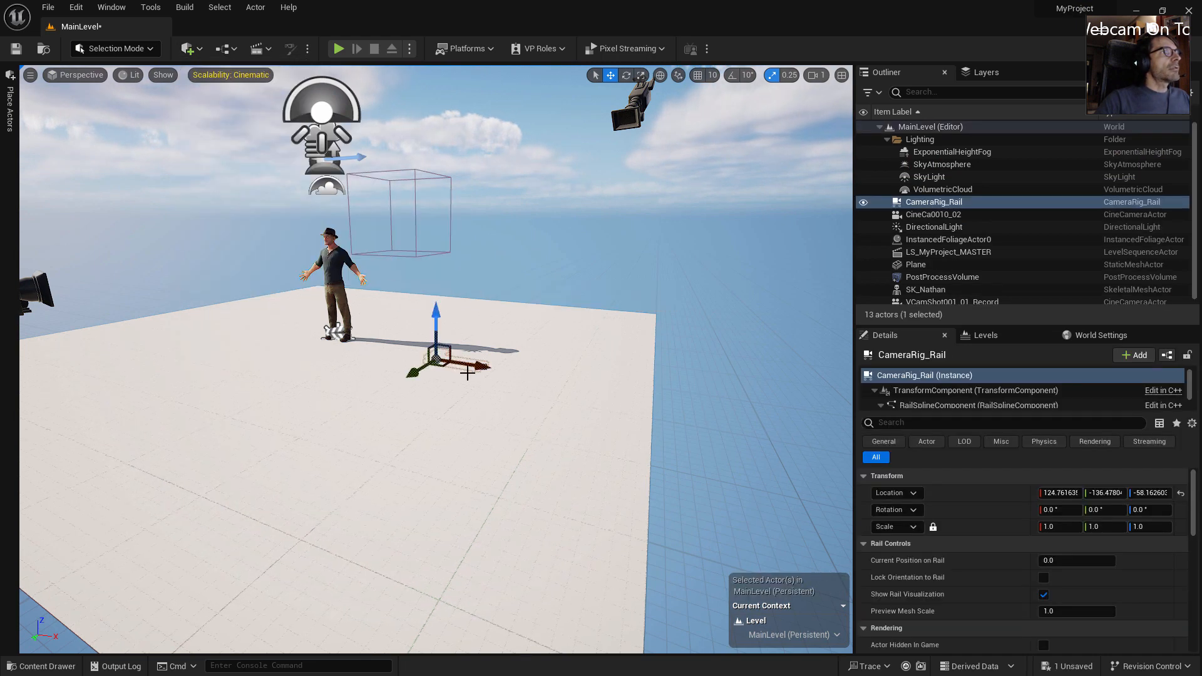
Move the camera rig rail onto the white floor in front of the character, at about X 119.7, Y 273.1, Z 5.1
scroll(467, 374, up, 2)
right_drag(466, 374, 471, 373)
drag(444, 296, 444, 245)
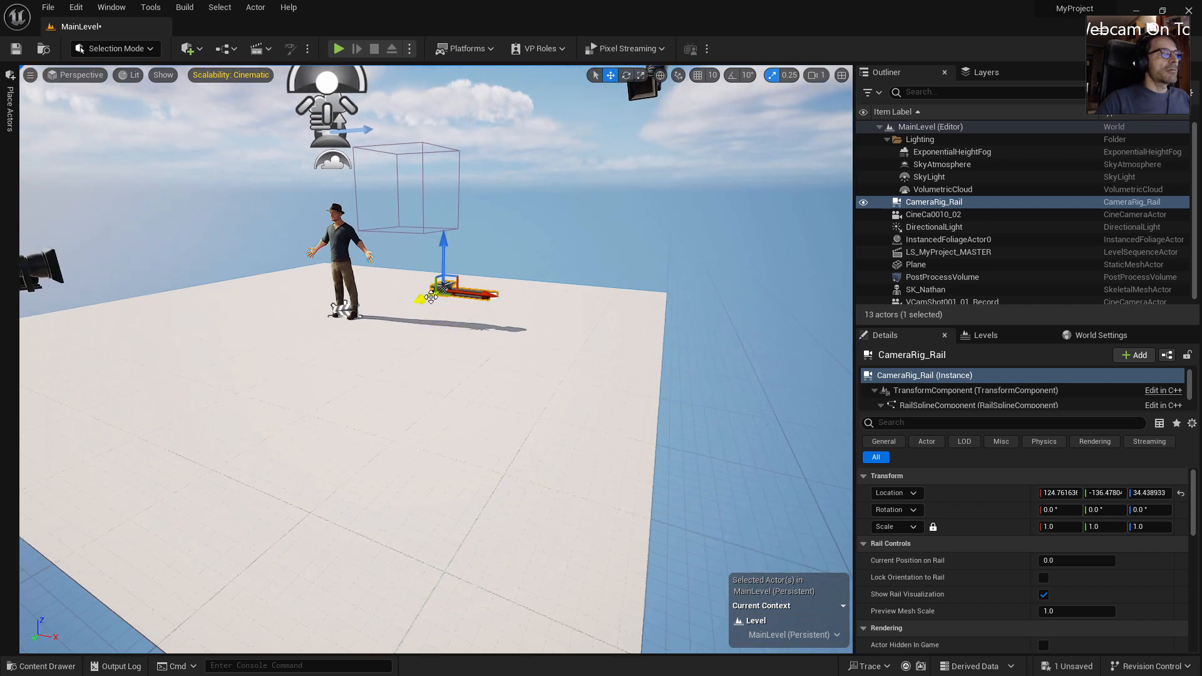
drag(431, 296, 276, 350)
right_drag(304, 368, 332, 381)
key(f)
key(s)
scroll(332, 380, down, 3)
key(w)
key(s)
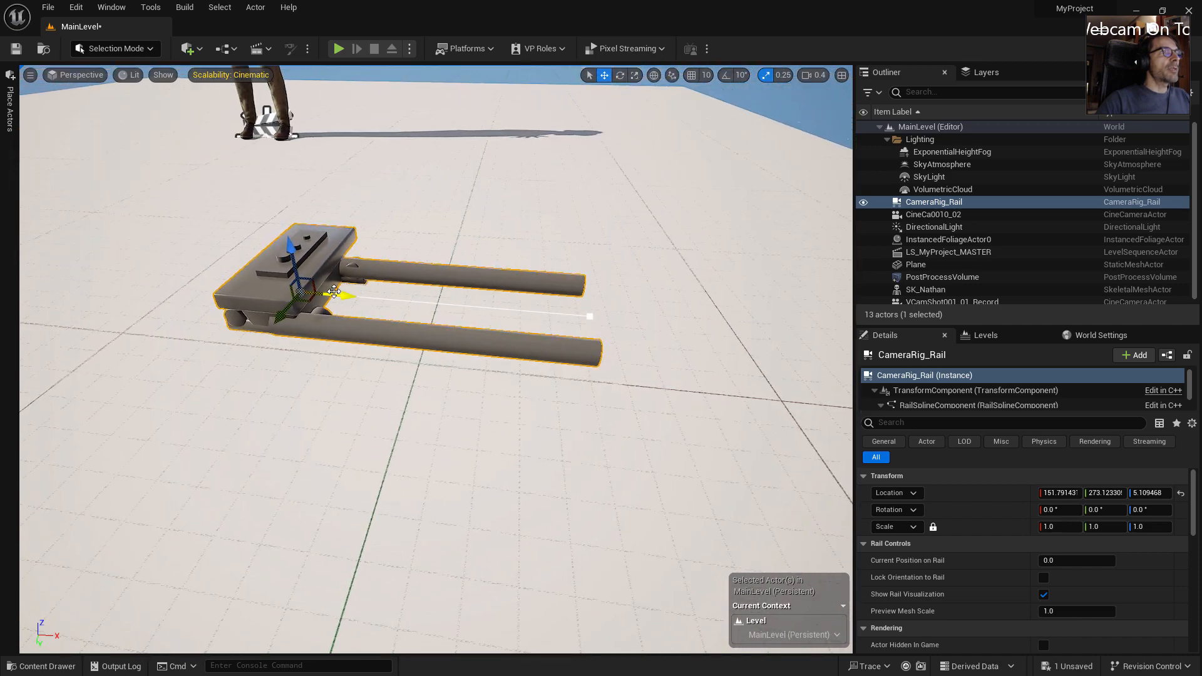
drag(334, 291, 235, 288)
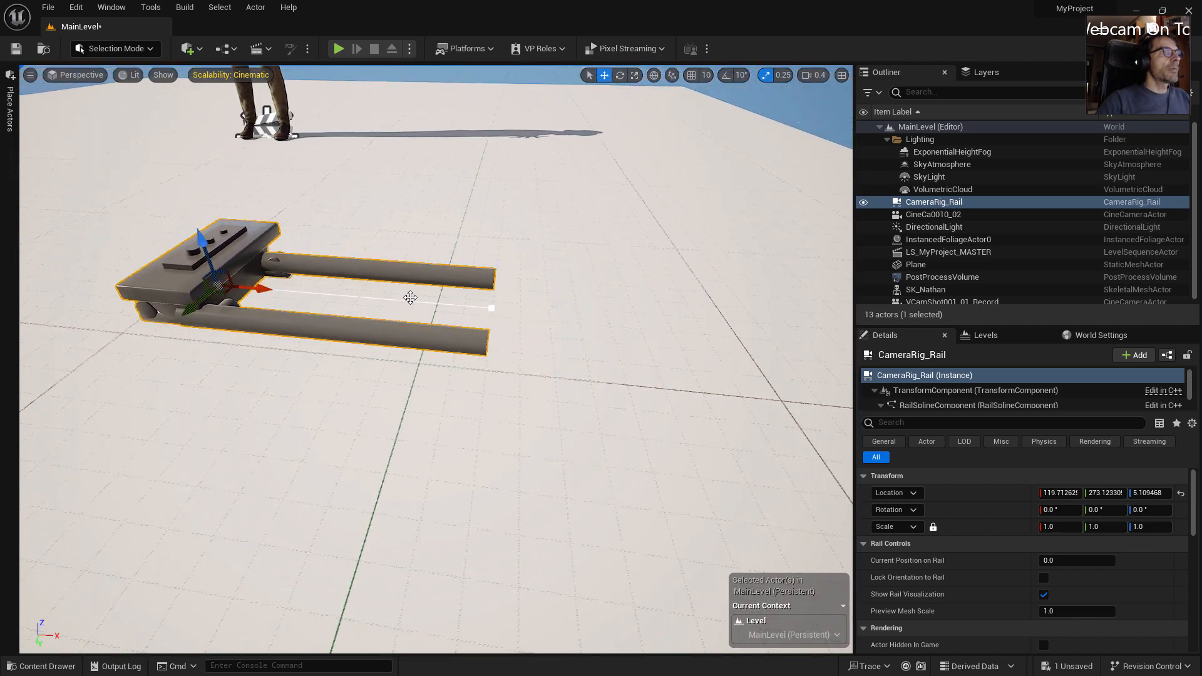
Select the spline point at the far end of the rail and move it outward along X to lengthen the track
click(490, 309)
drag(520, 311, 494, 306)
mouse_move(502, 314)
right_down()
mouse_move(487, 312)
mouse_move(499, 295)
right_up()
drag(532, 268, 811, 332)
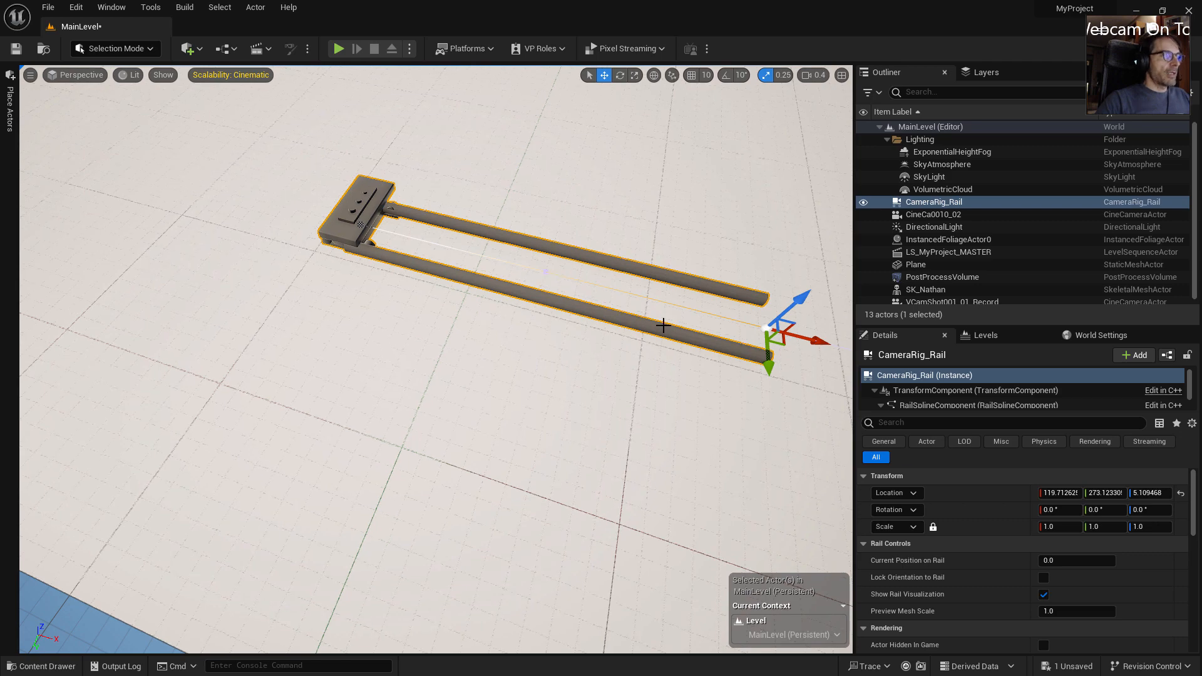
Rotate the rail's end and start spline points horizontally so the track bends into a smooth arc
right_drag(663, 325, 667, 325)
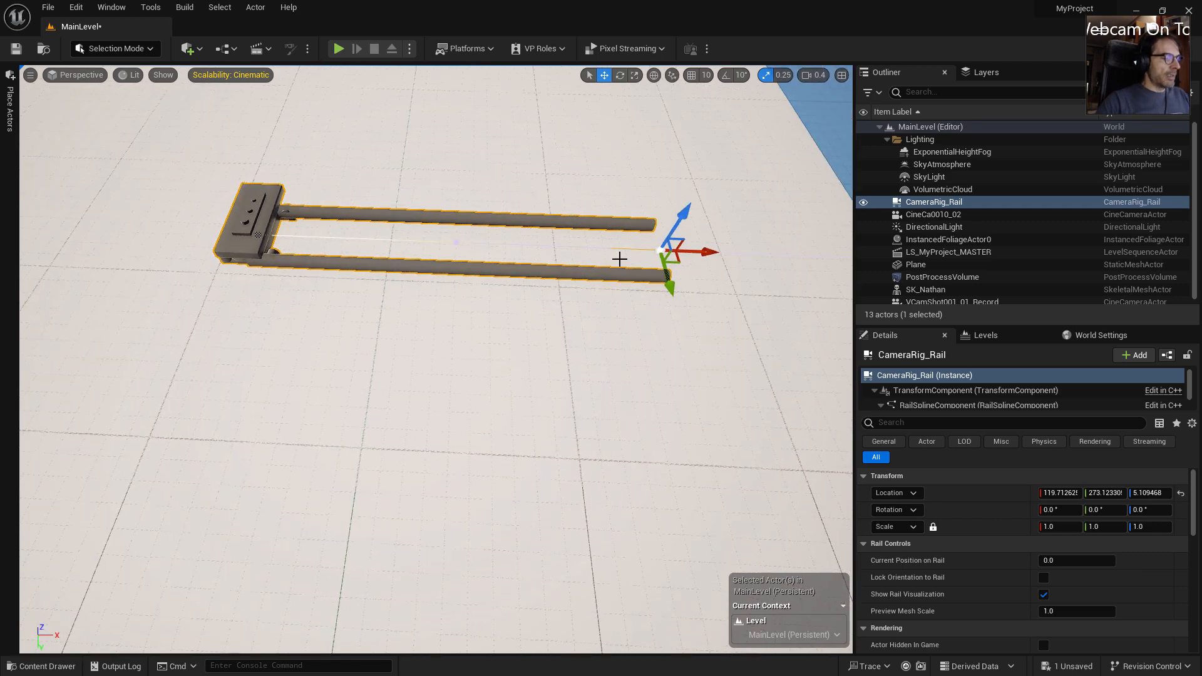
key(e)
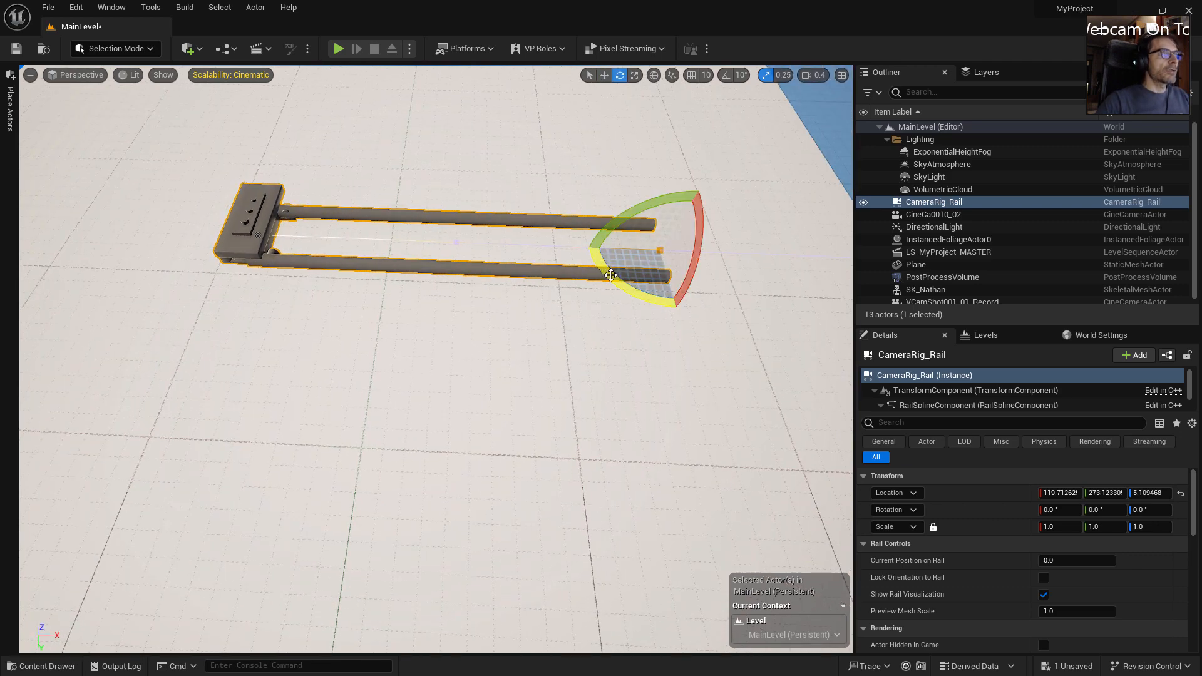
drag(610, 274, 508, 282)
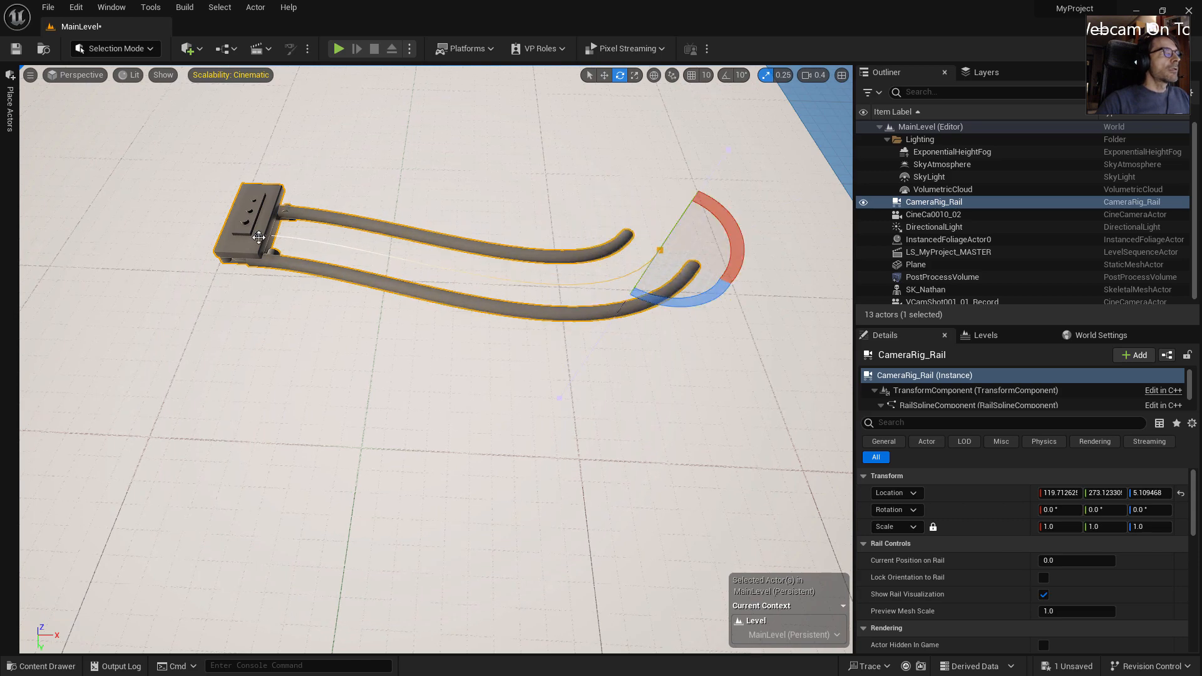
click(257, 236)
drag(297, 274, 273, 281)
right_drag(381, 271, 630, 285)
Duplicate the rail's end spline point toward the back of the floor to extend the track with a new segment
click(624, 281)
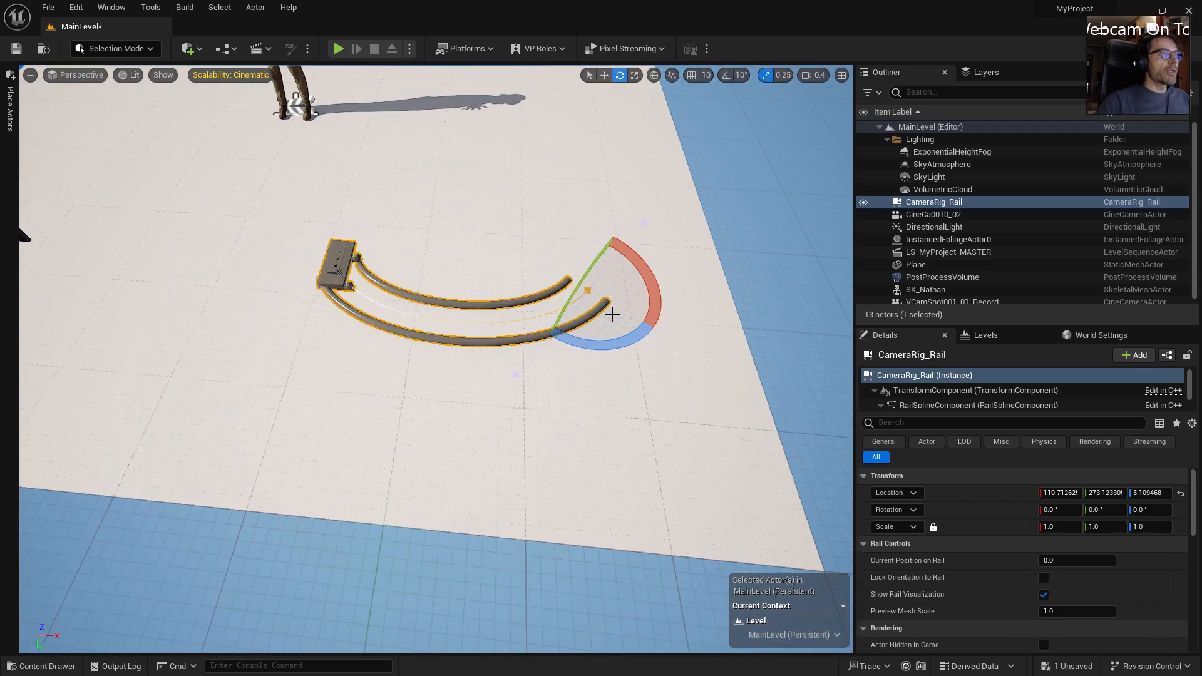
key(w)
alt+drag(605, 300, 611, 118)
Rotate the new end spline point inward and scale up its tangents to widen the curve around the character
right_drag(593, 172, 593, 172)
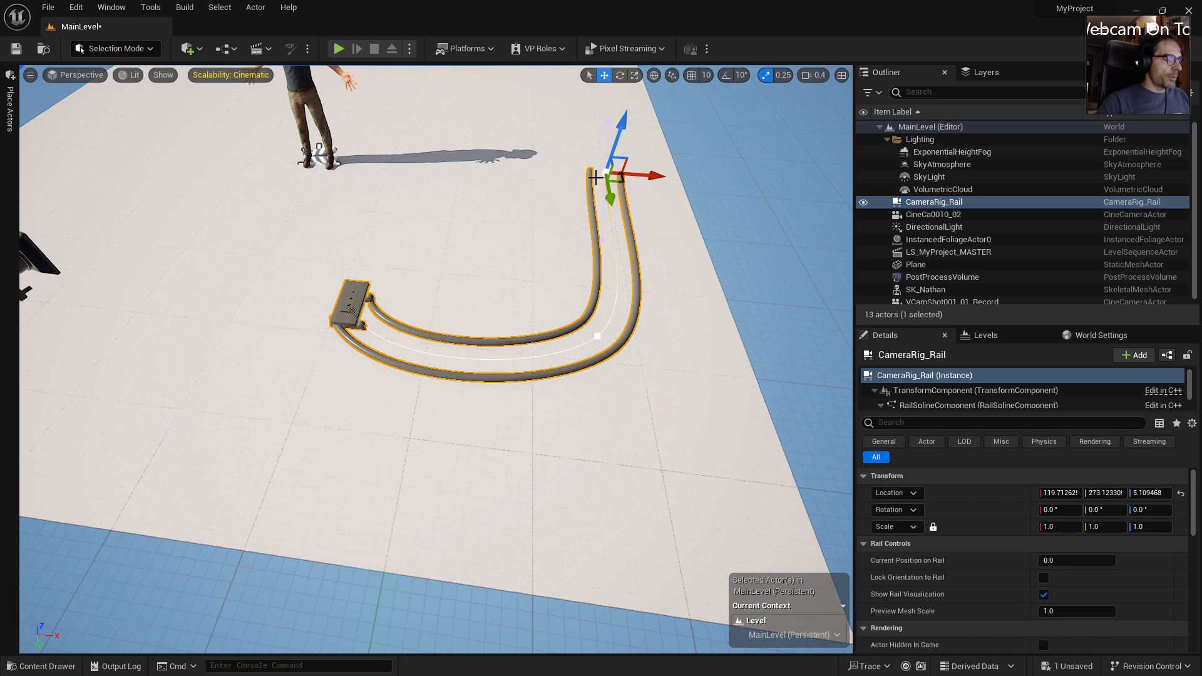
key(e)
mouse_move(579, 203)
mouse_down()
mouse_move(563, 223)
mouse_move(546, 215)
mouse_move(583, 202)
mouse_up()
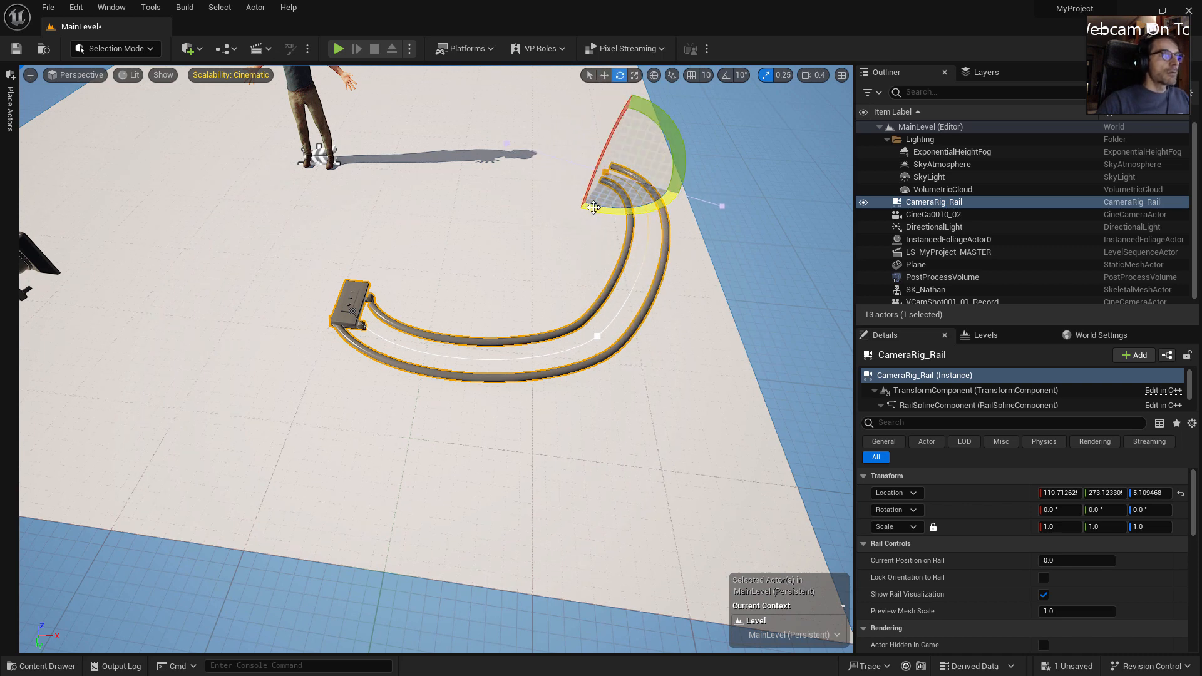
key(r)
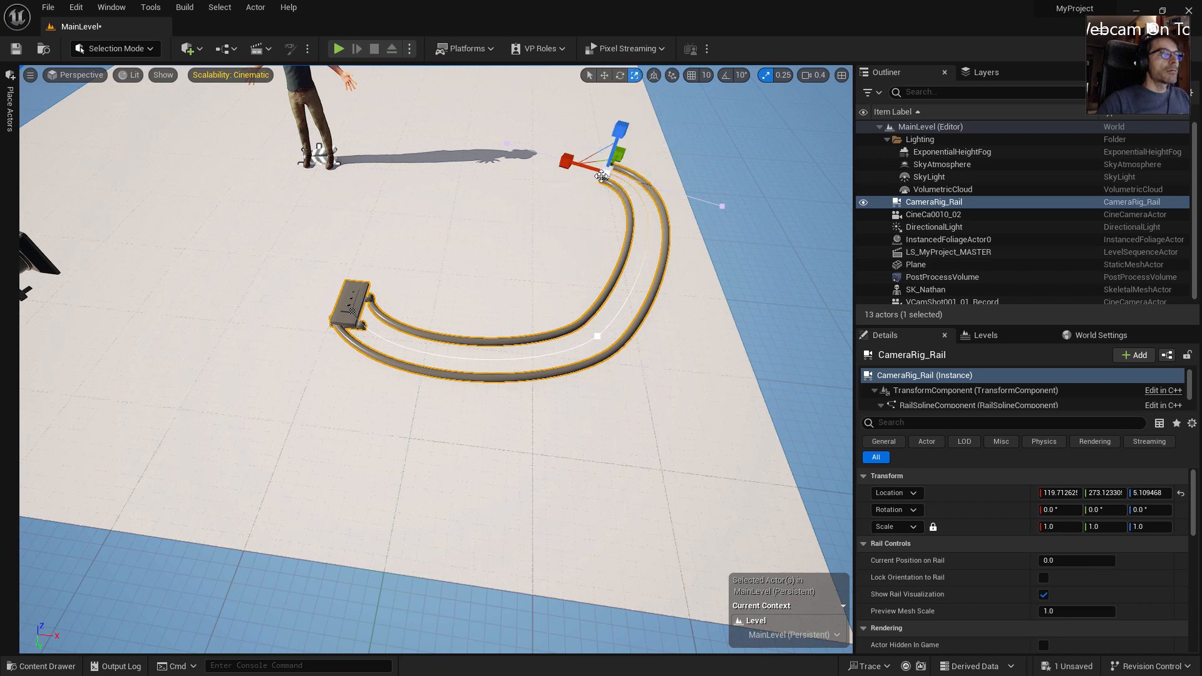
drag(601, 176, 595, 167)
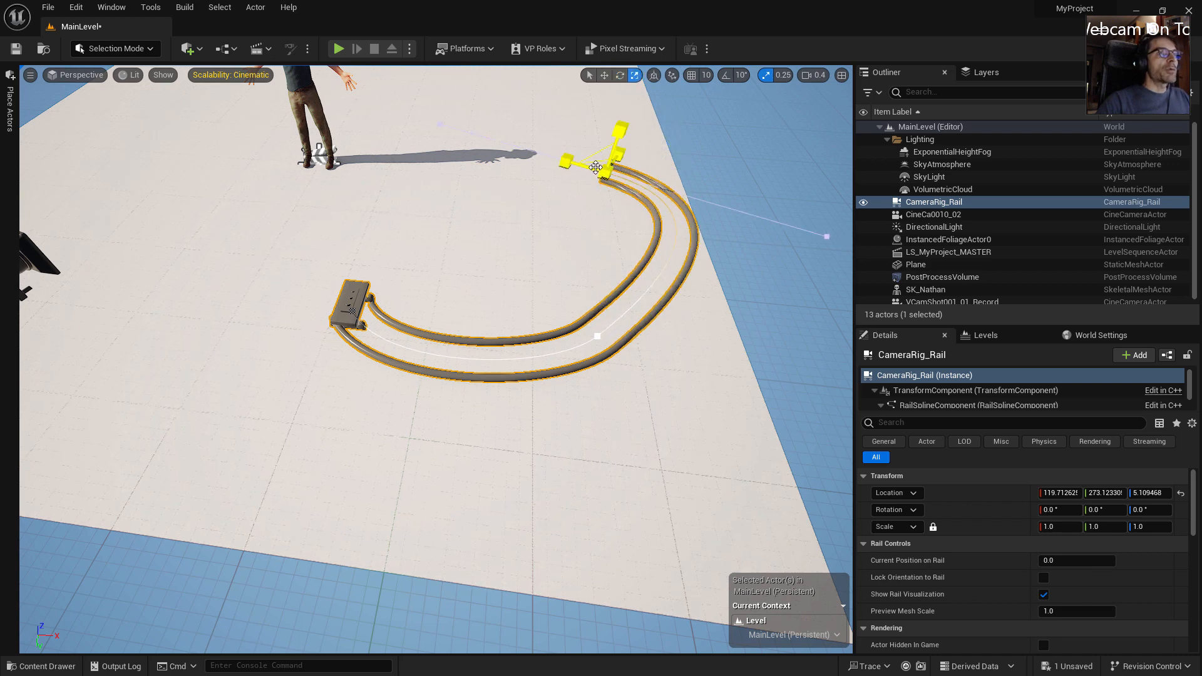
Parent the CineCa0010_02 camera to CameraRig_Rail in the Outliner
right_drag(653, 263, 651, 265)
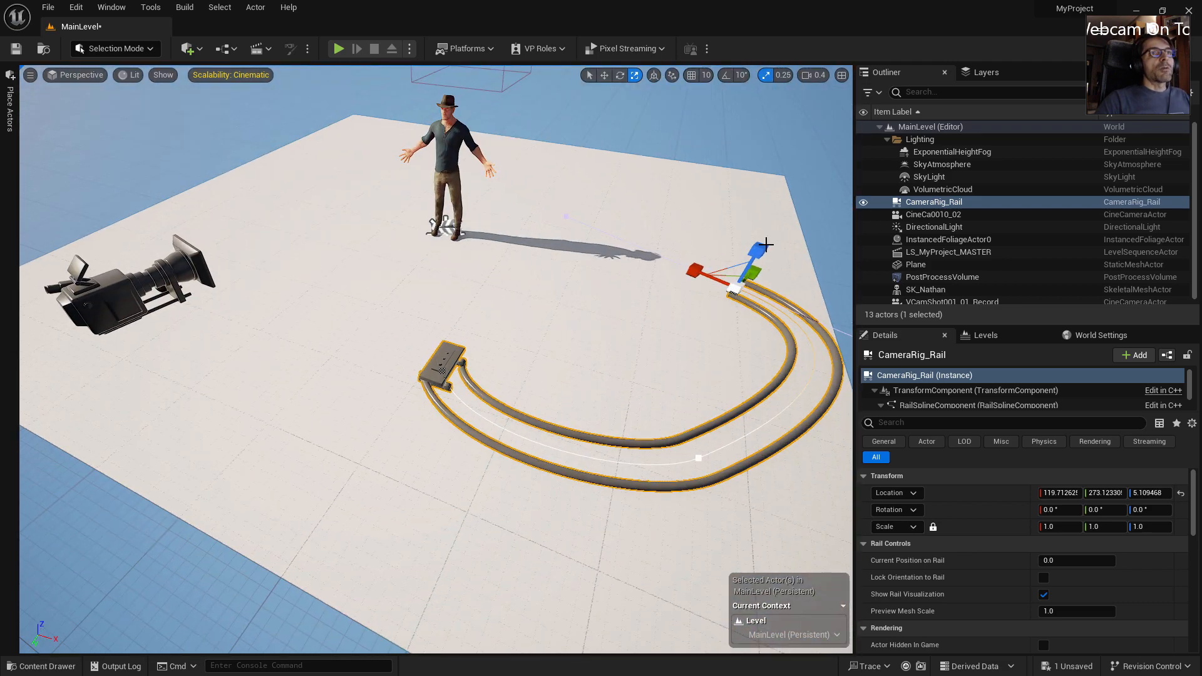
click(941, 207)
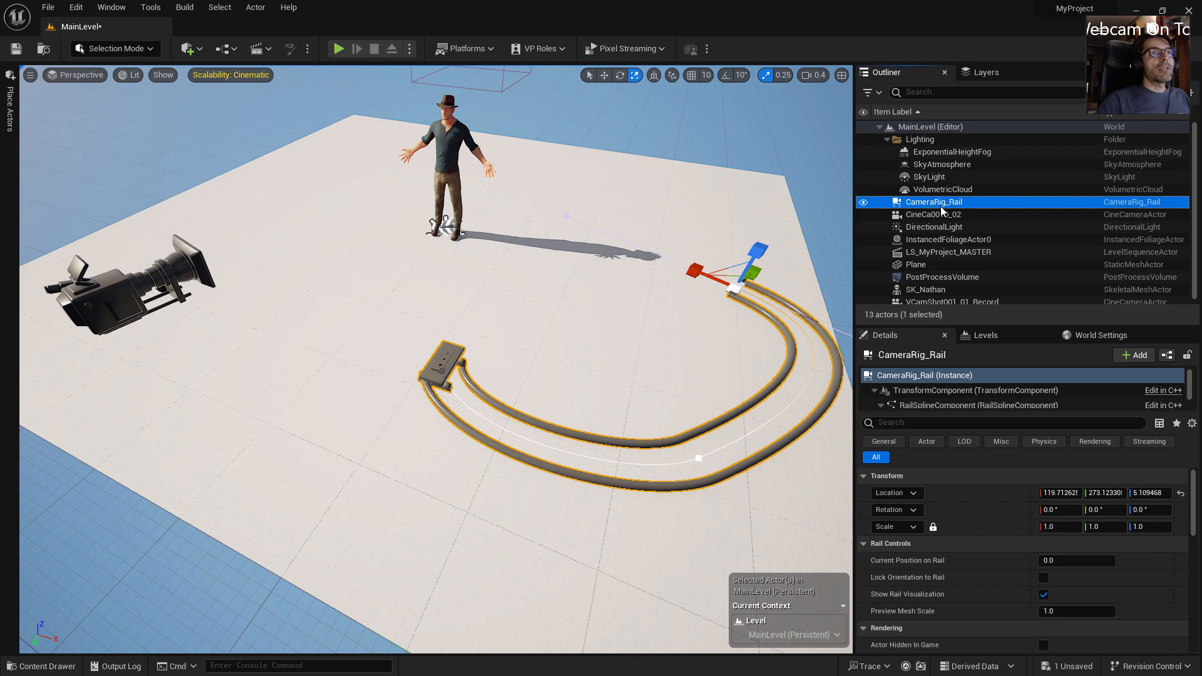
click(933, 214)
key(w)
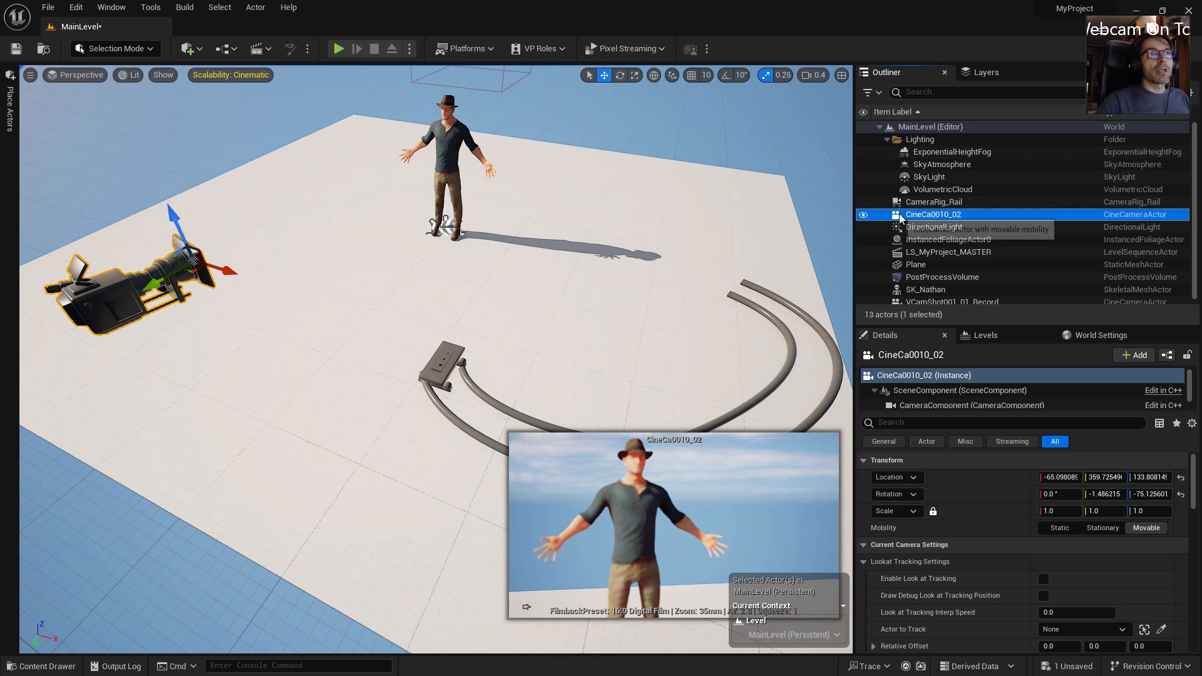
drag(897, 217, 931, 202)
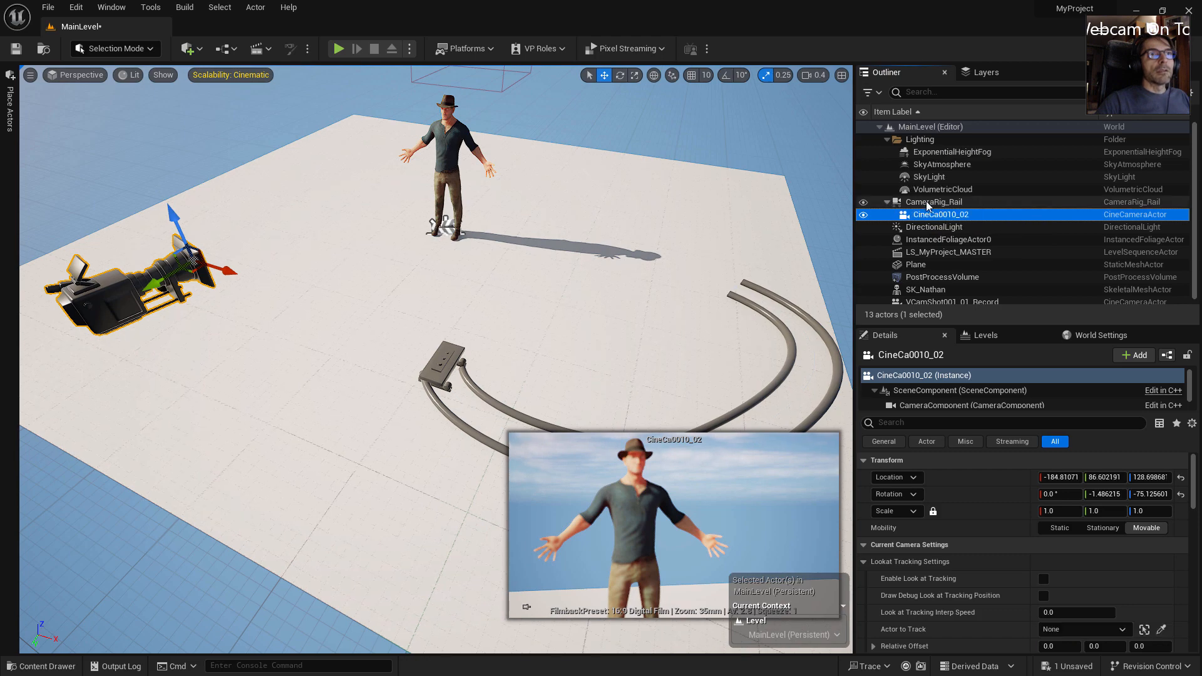
Select CameraRig_Rail, enlarge its details area and examine the Rail Controls, especially Current Position on Rail
click(926, 201)
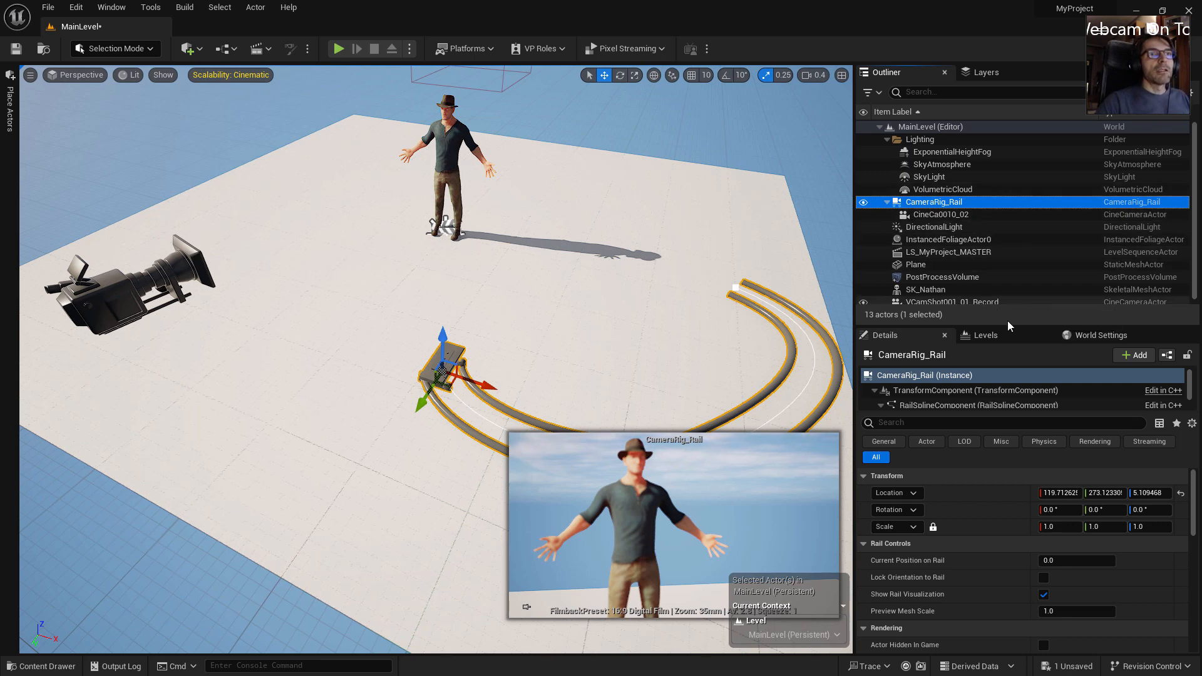
drag(1007, 325, 1007, 216)
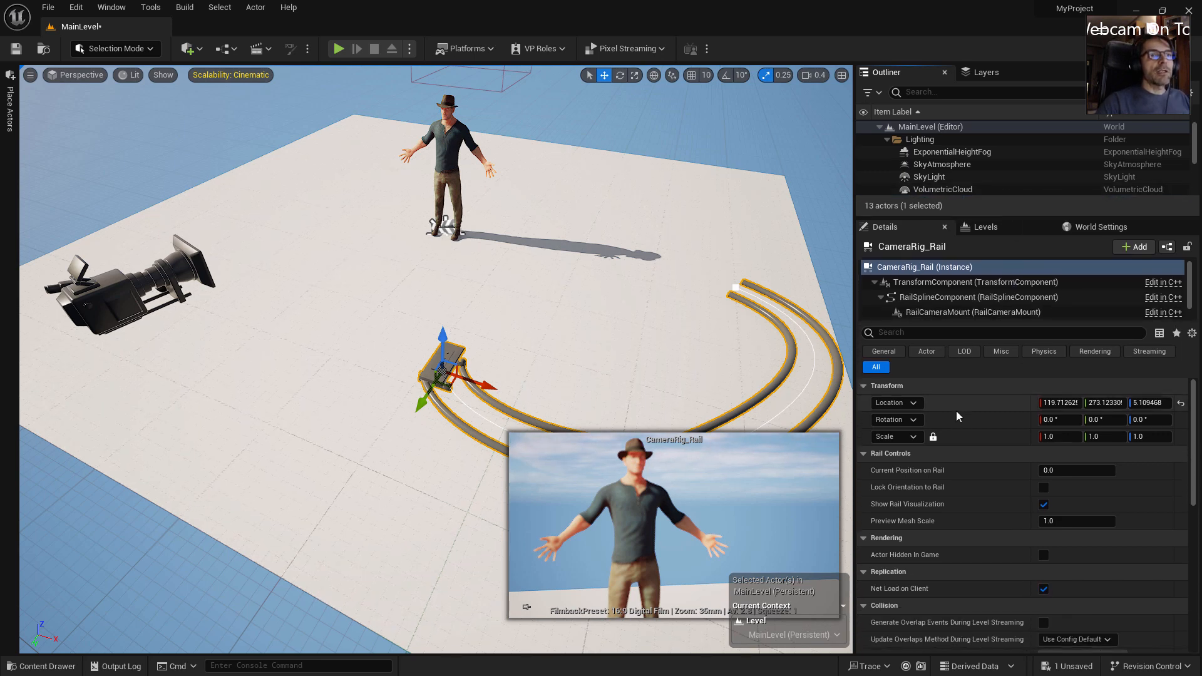
scroll(916, 483, down, 1)
scroll(926, 481, up, 1)
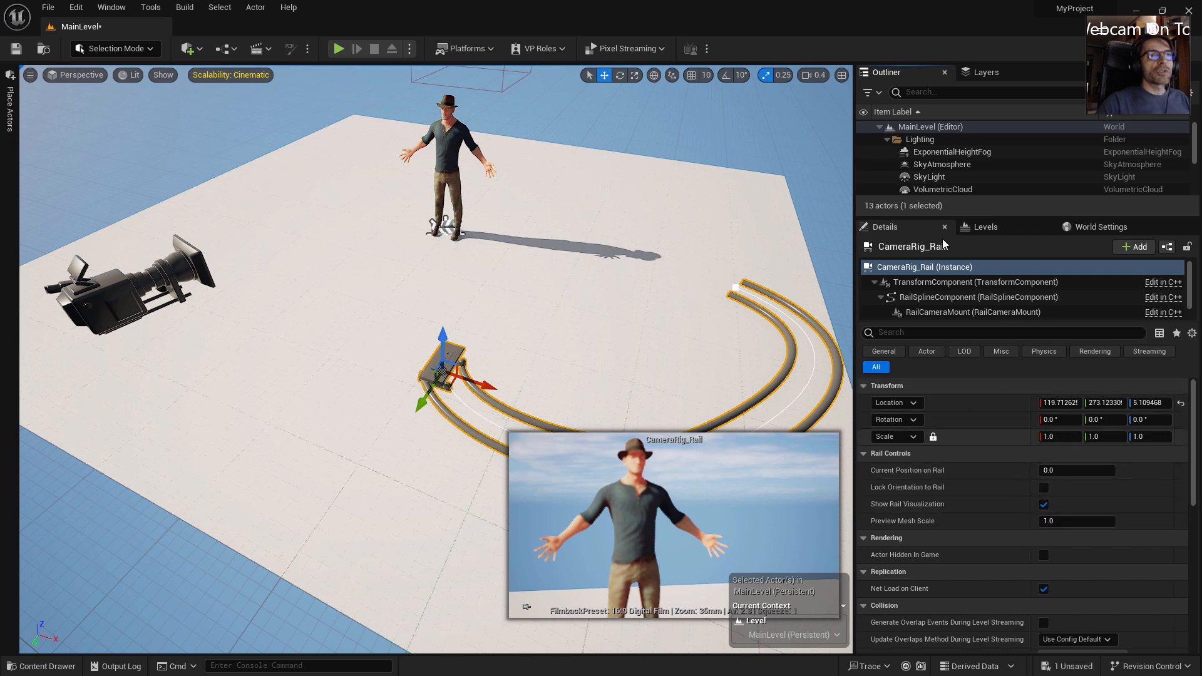
scroll(933, 177, down, 1)
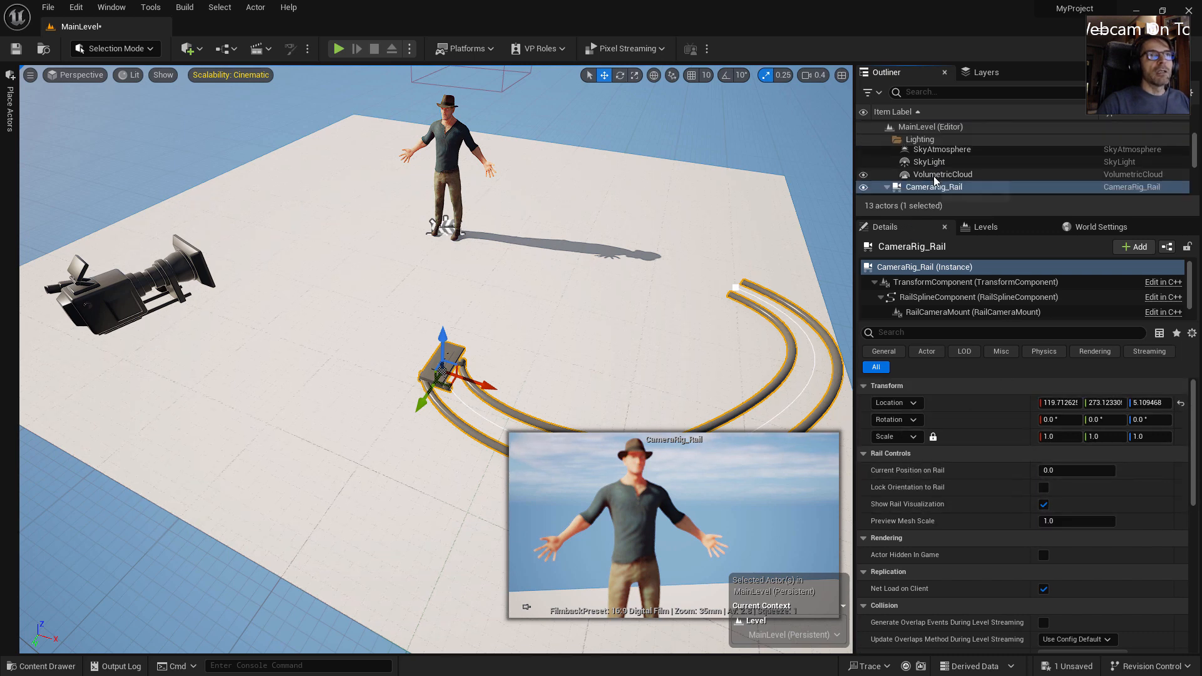
scroll(932, 172, down, 1)
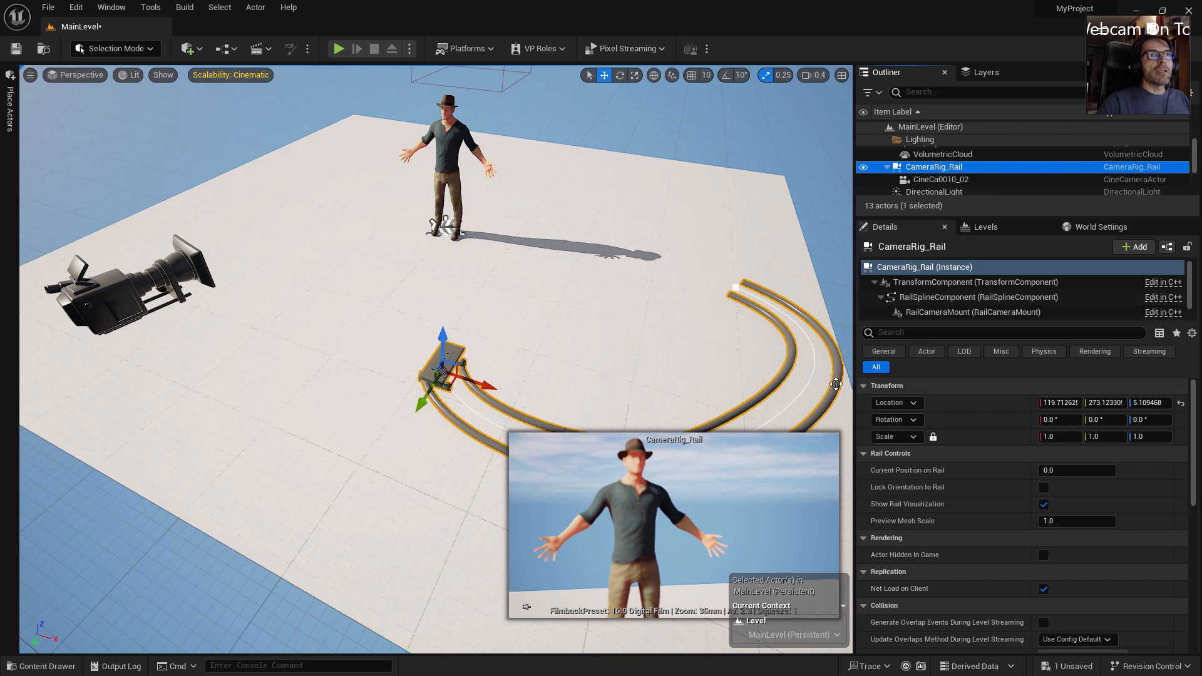
scroll(945, 467, down, 1)
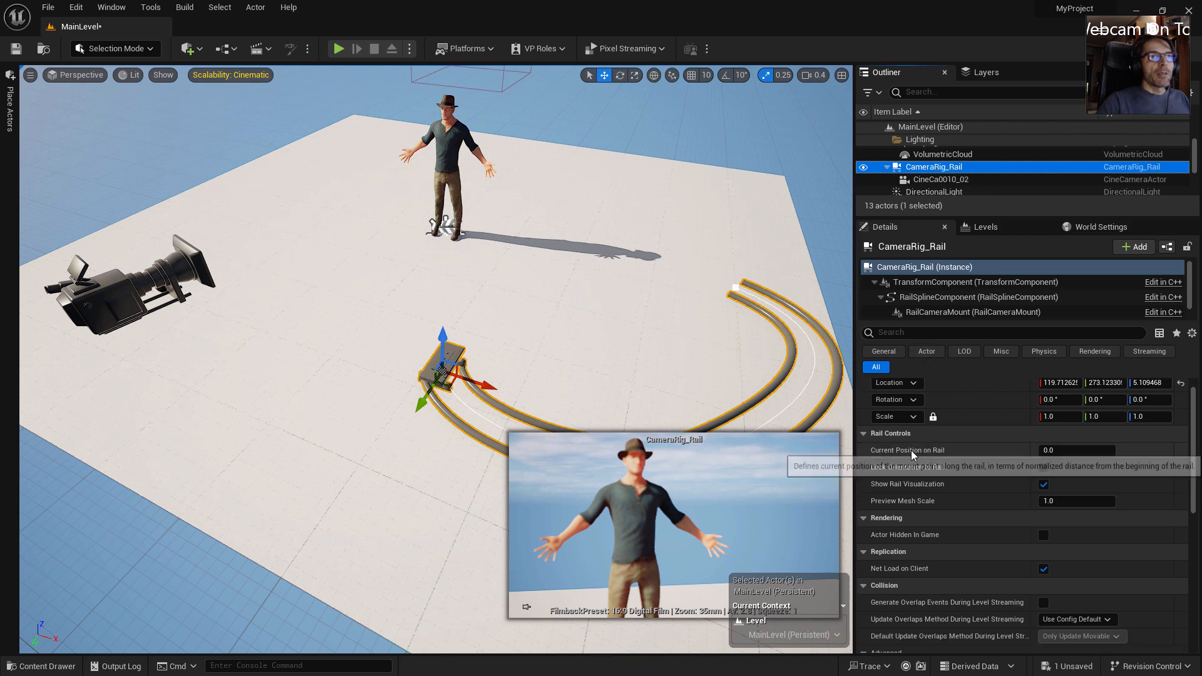
mouse_move(1053, 451)
mouse_down()
mouse_move(1076, 451)
mouse_move(1050, 451)
mouse_up()
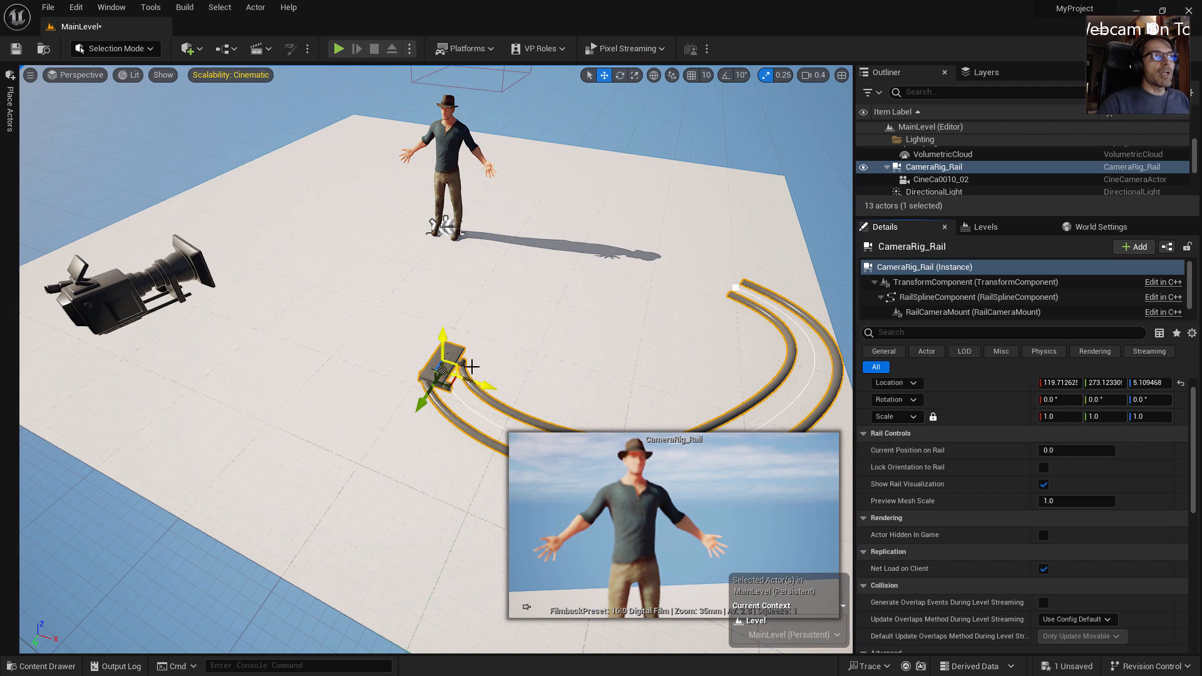
right_drag(472, 367, 475, 369)
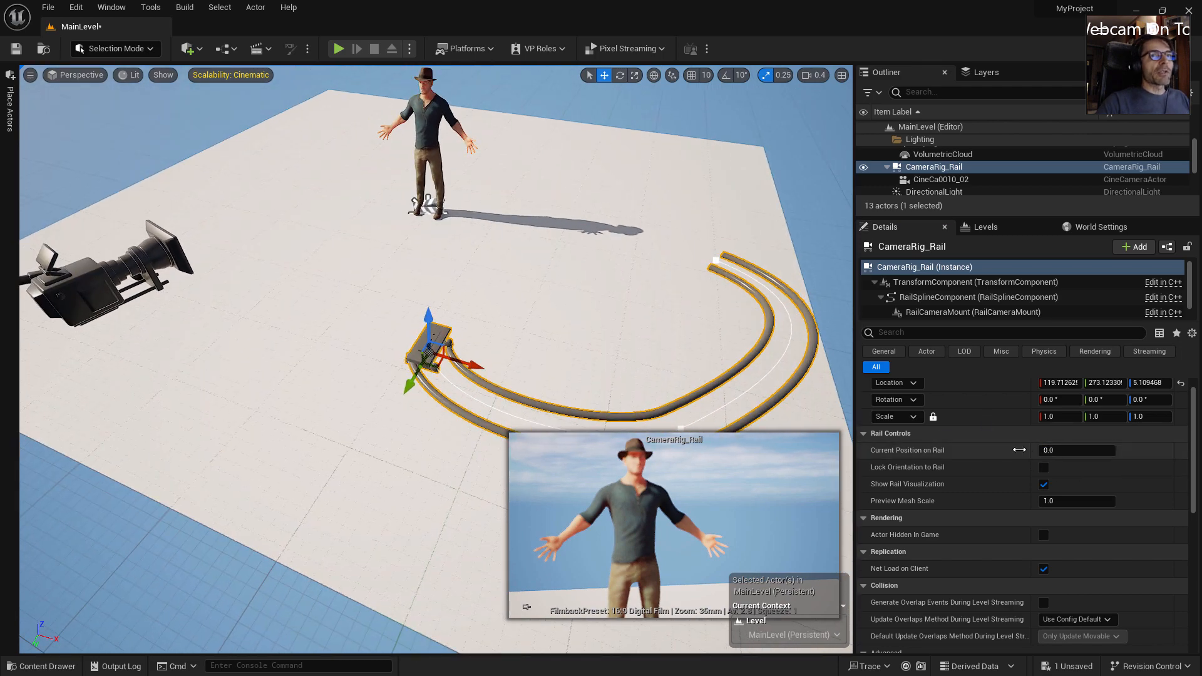
mouse_move(1051, 451)
mouse_down()
mouse_move(1081, 451)
mouse_move(1045, 451)
mouse_up()
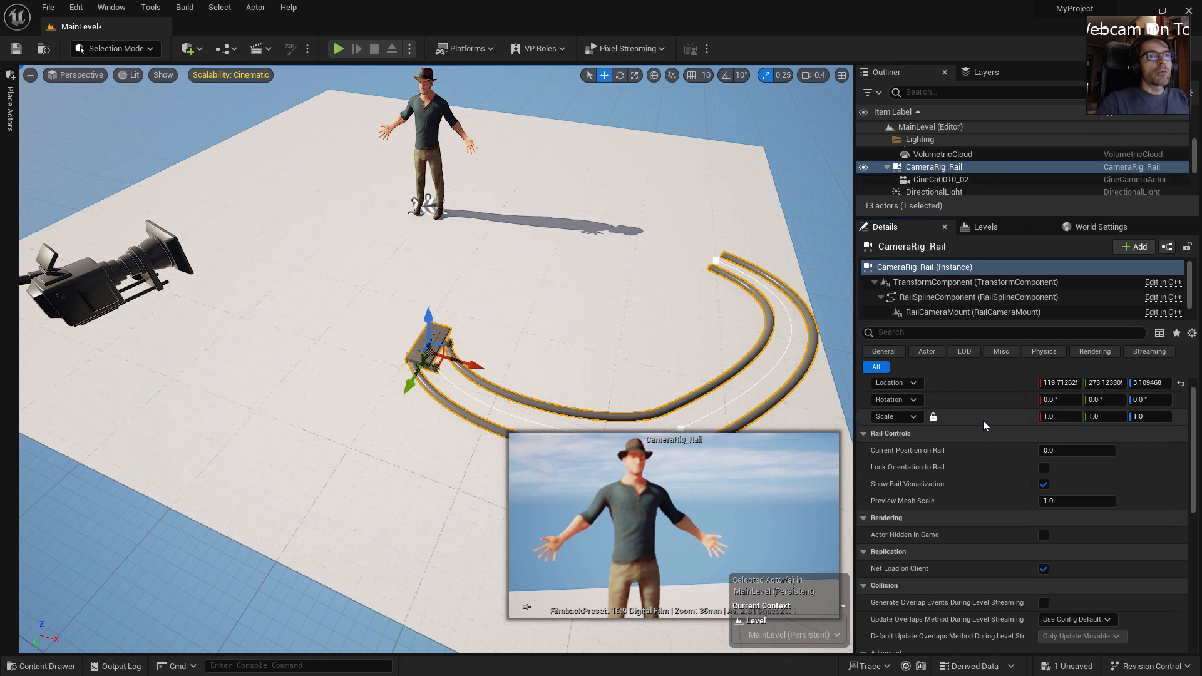
scroll(983, 420, up, 1)
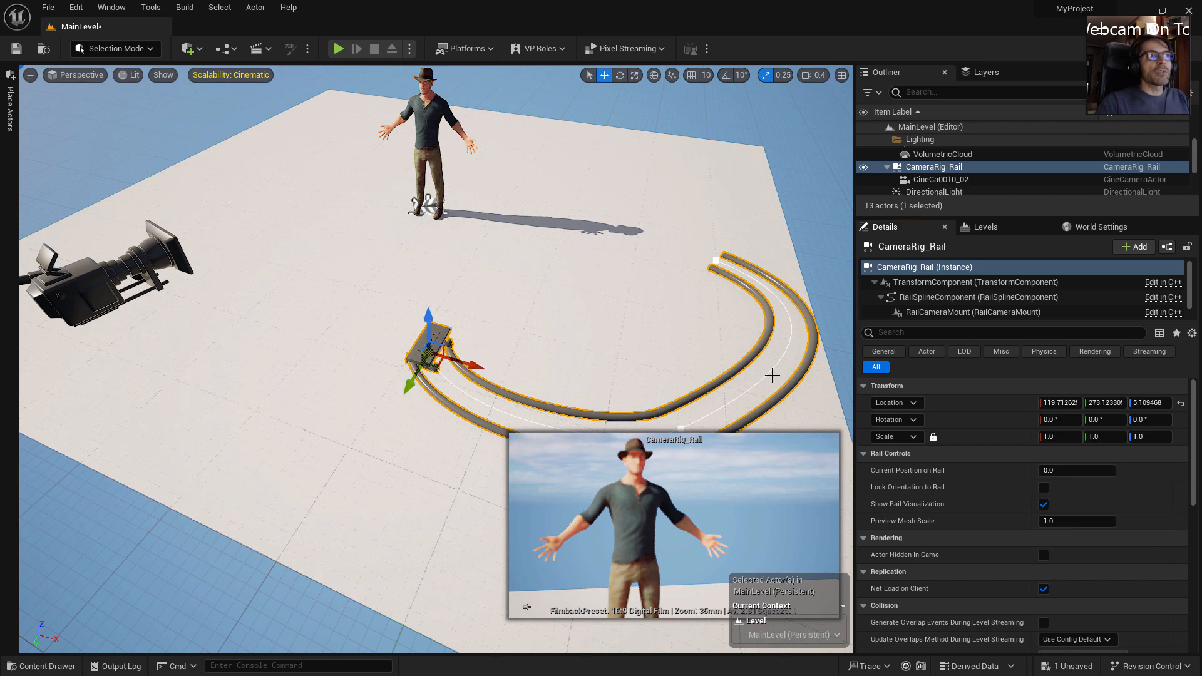
right_drag(469, 362, 469, 361)
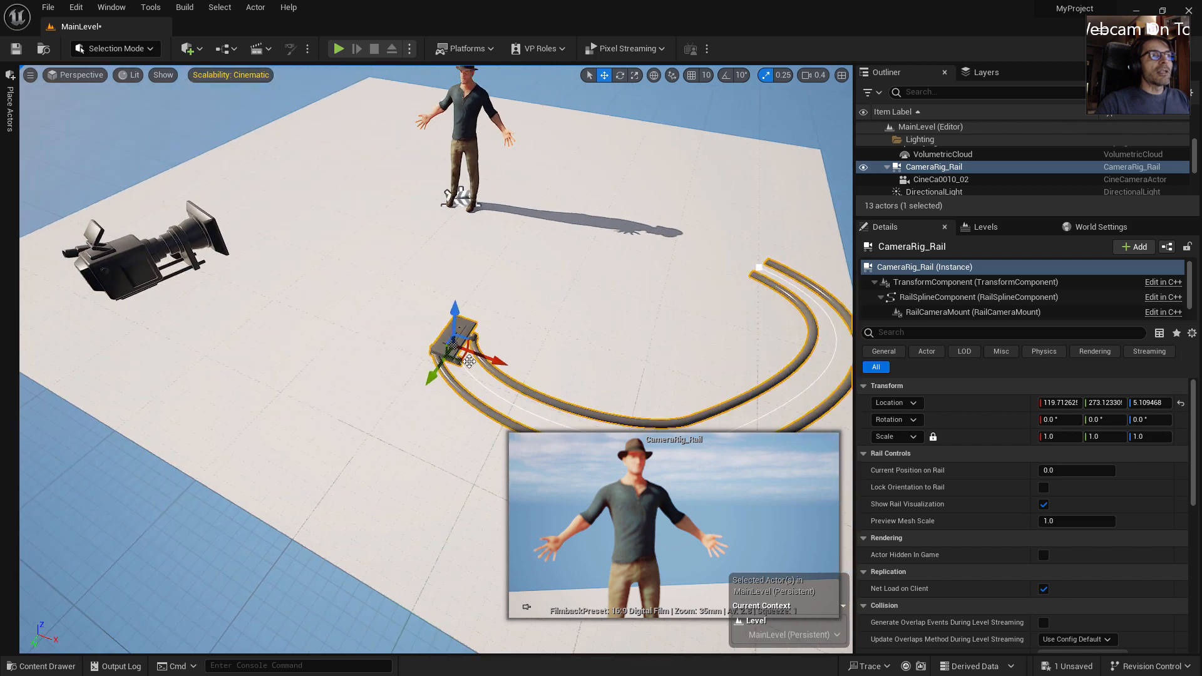
click(1181, 403)
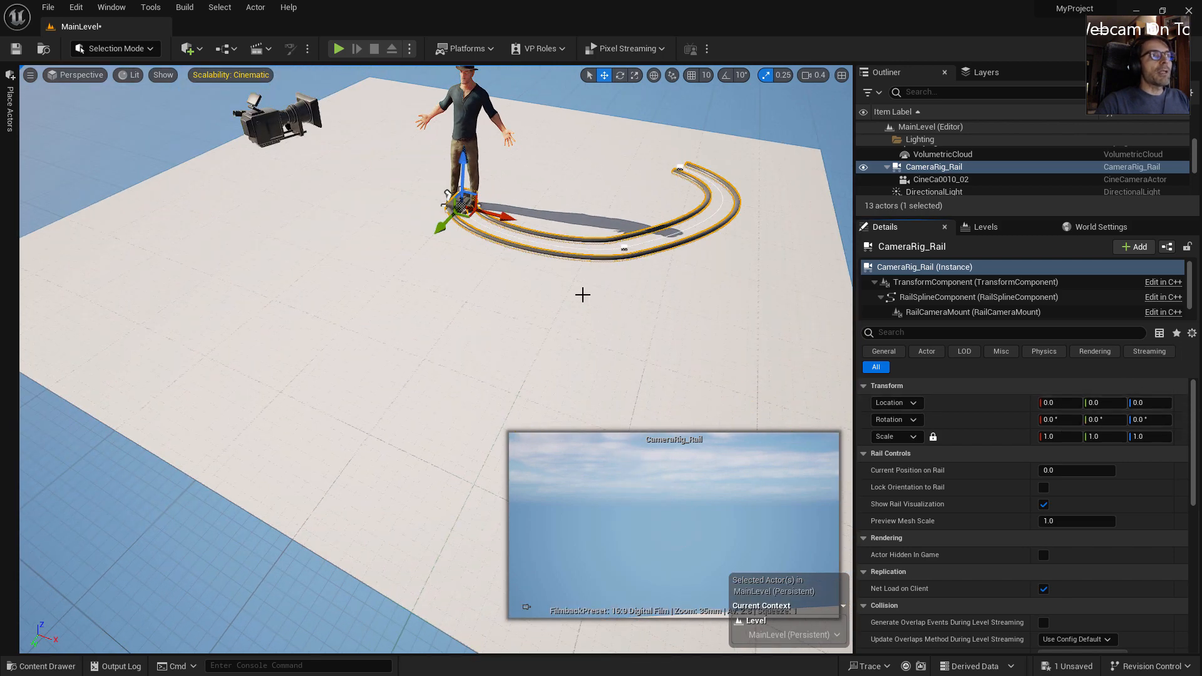
key(ctrl+z)
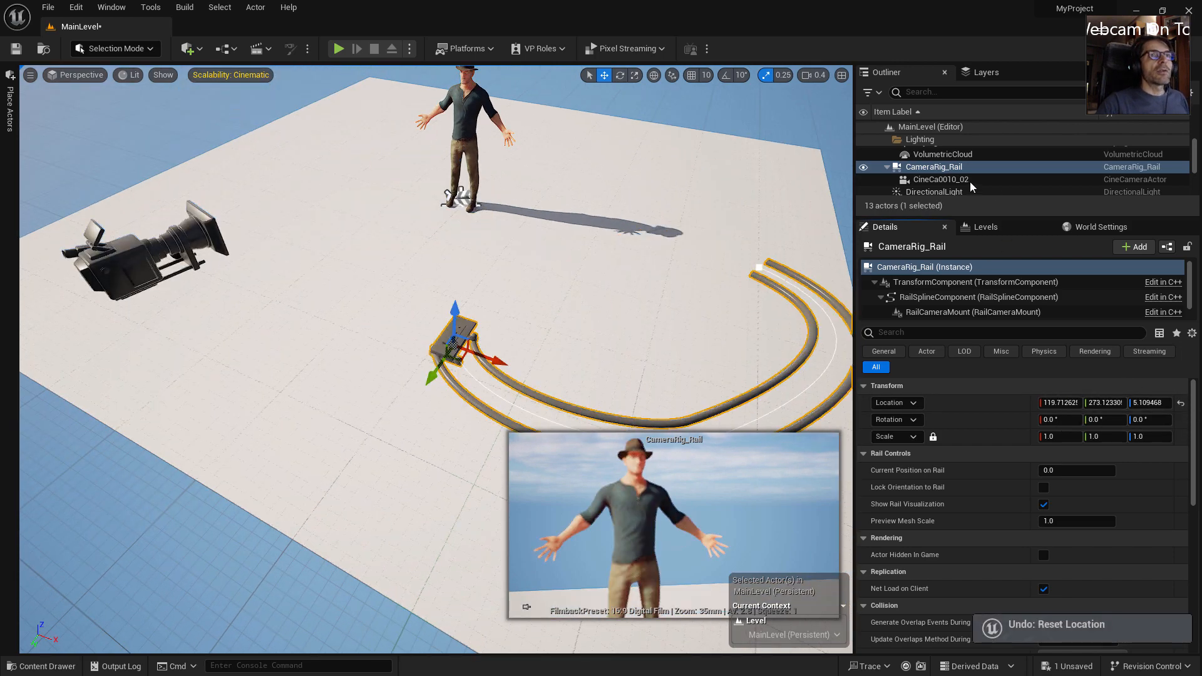
Reset the location and rotation of the CineCa0010_02 camera to their defaults, snapping it to the rail's mount
click(931, 180)
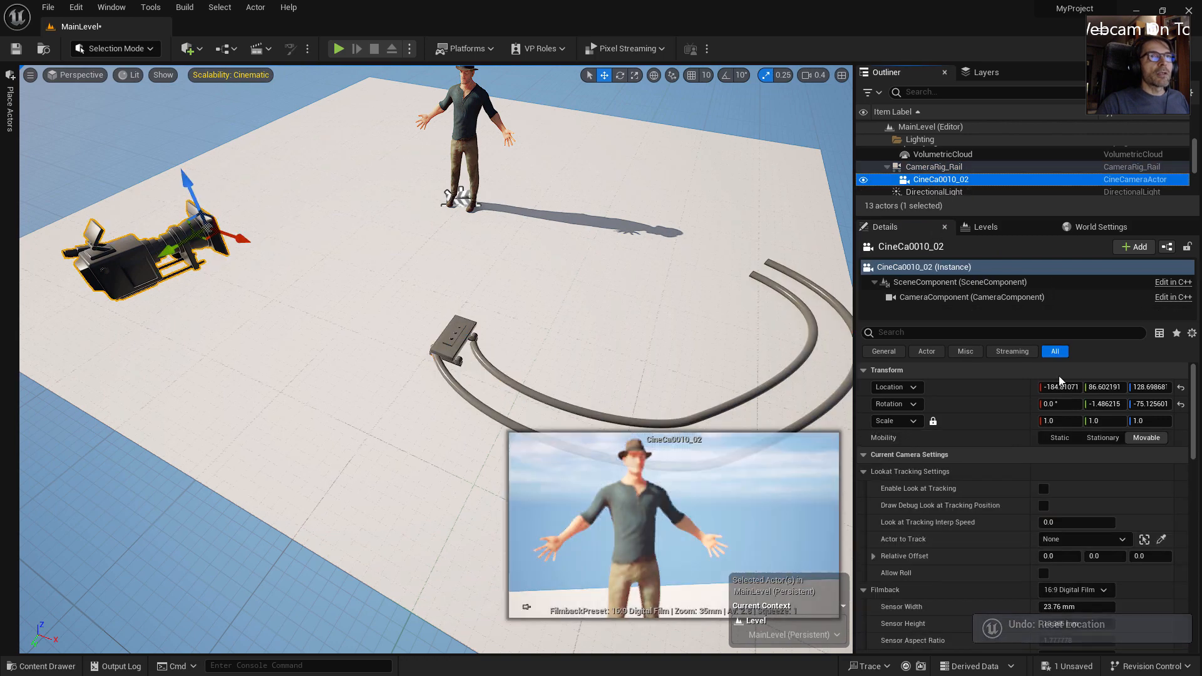
click(1182, 388)
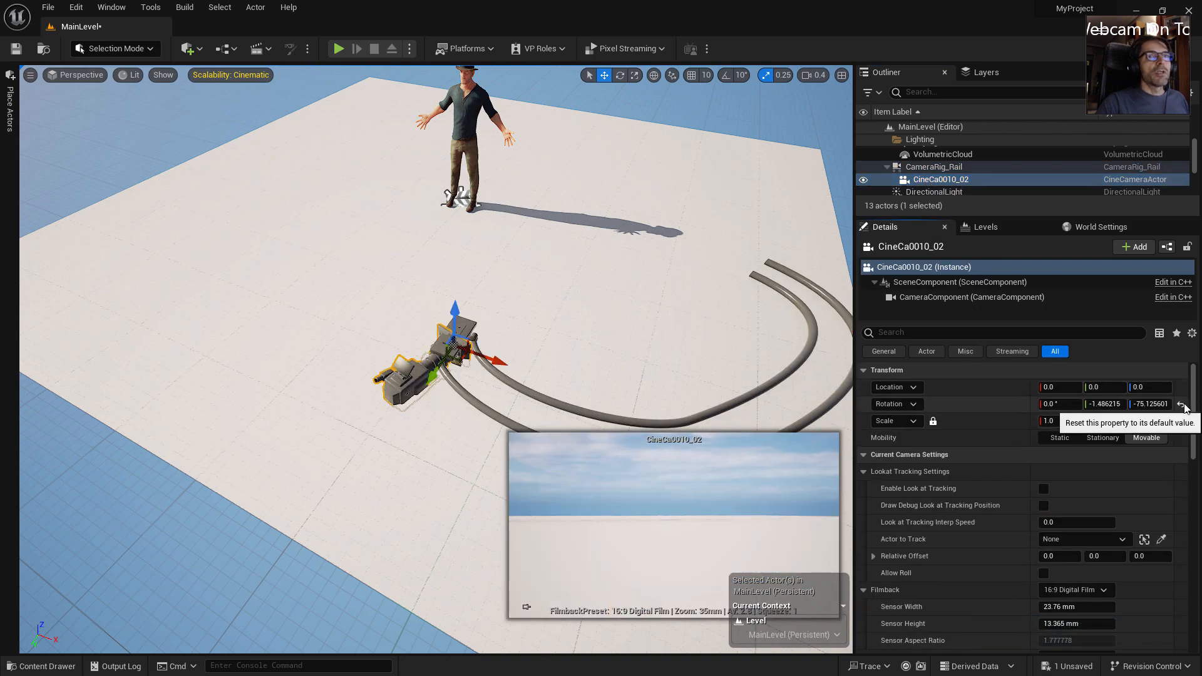
click(1181, 404)
scroll(510, 372, up, 8)
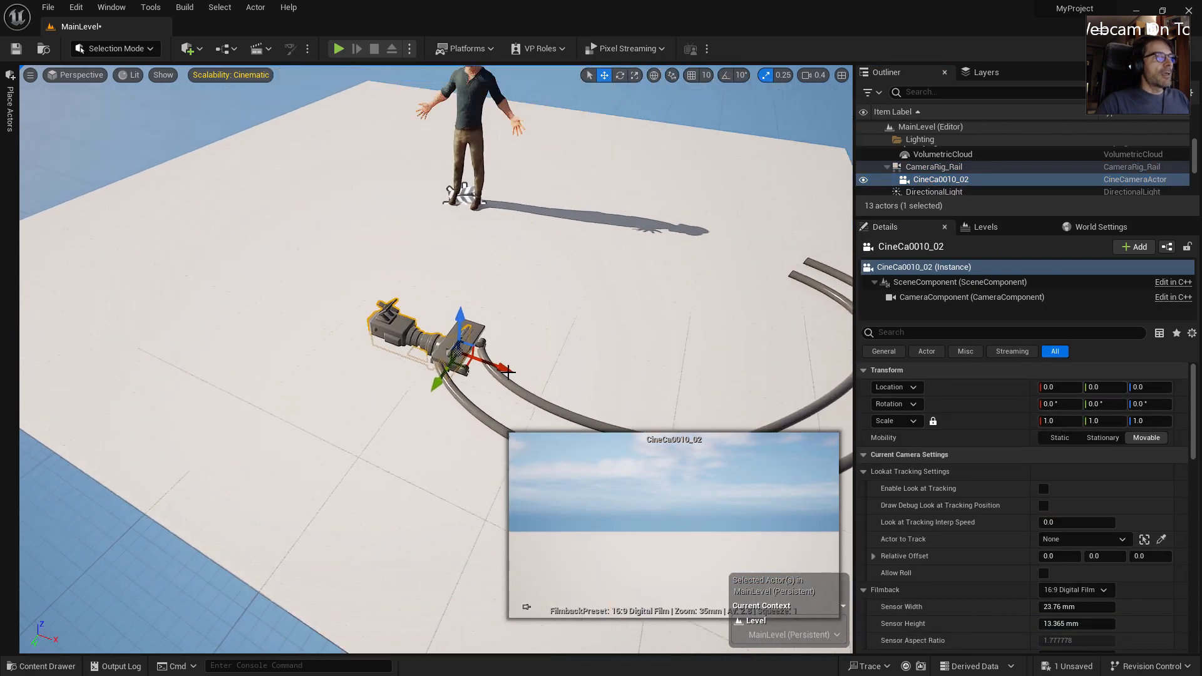
scroll(516, 373, up, 8)
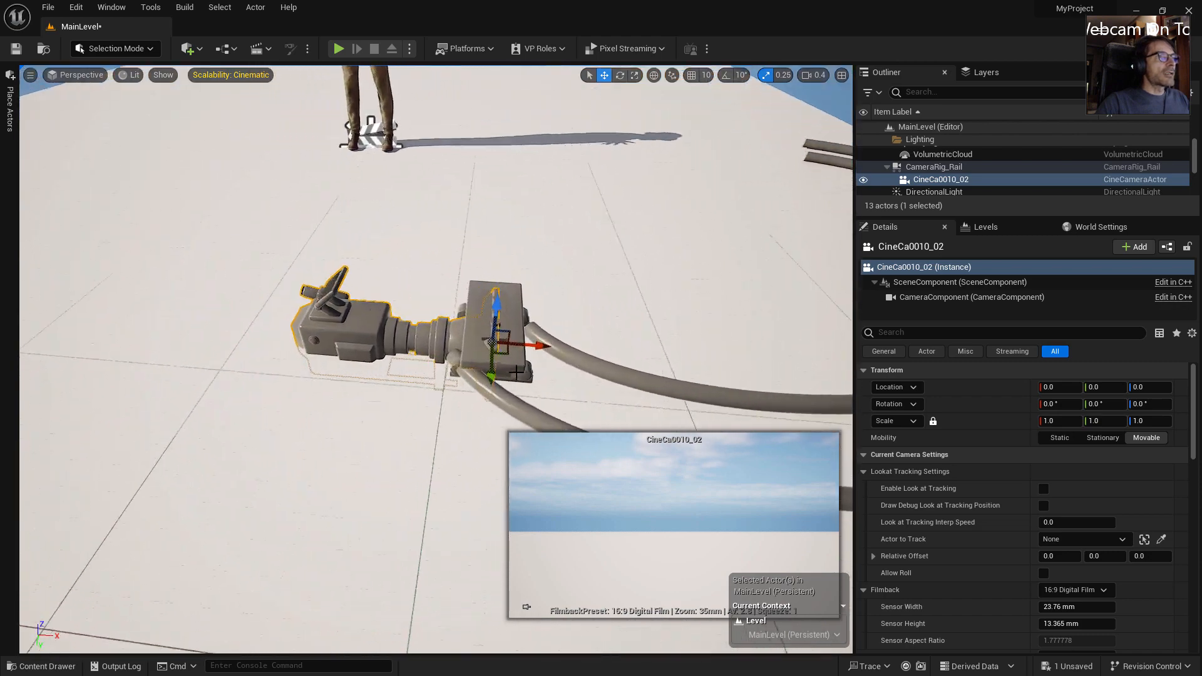
Raise the CineCa0010_02 camera vertically about 33 units above the rail's mount
scroll(528, 372, down, 8)
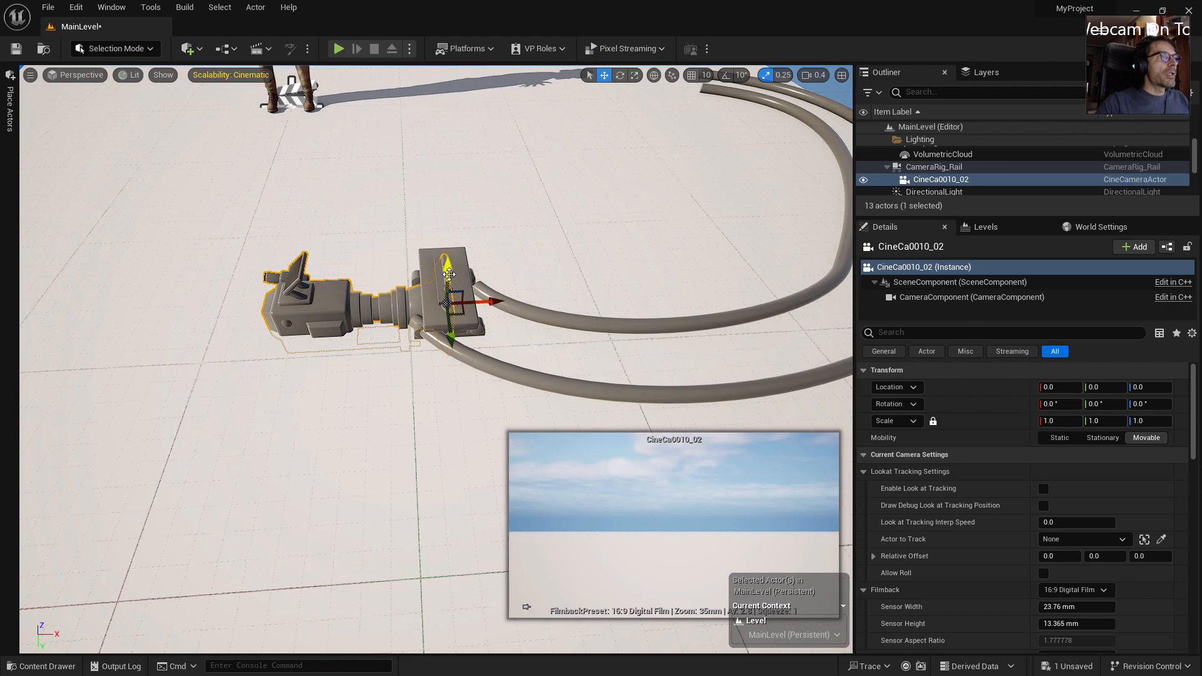
drag(449, 273, 452, 211)
mouse_move(534, 231)
right_down()
mouse_move(501, 225)
mouse_move(551, 231)
mouse_move(514, 237)
right_up()
key(d)
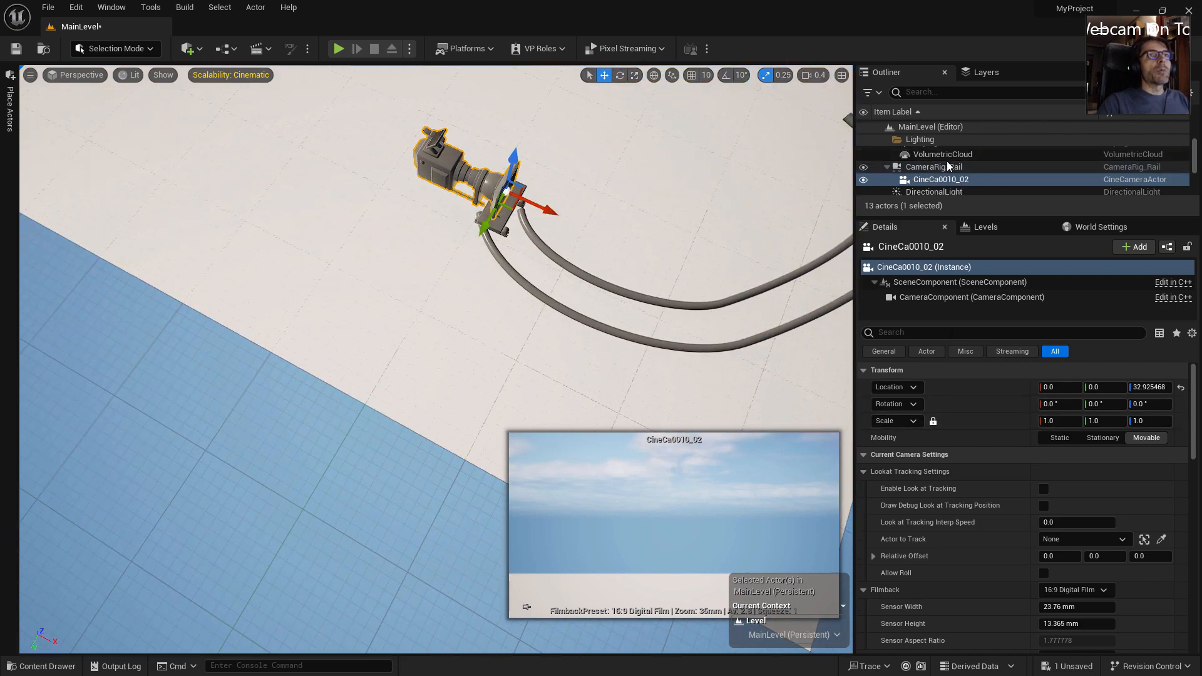
Enable Lock Orientation to Rail for CameraRig_Rail and set its Current Position on Rail to 0.72
click(929, 167)
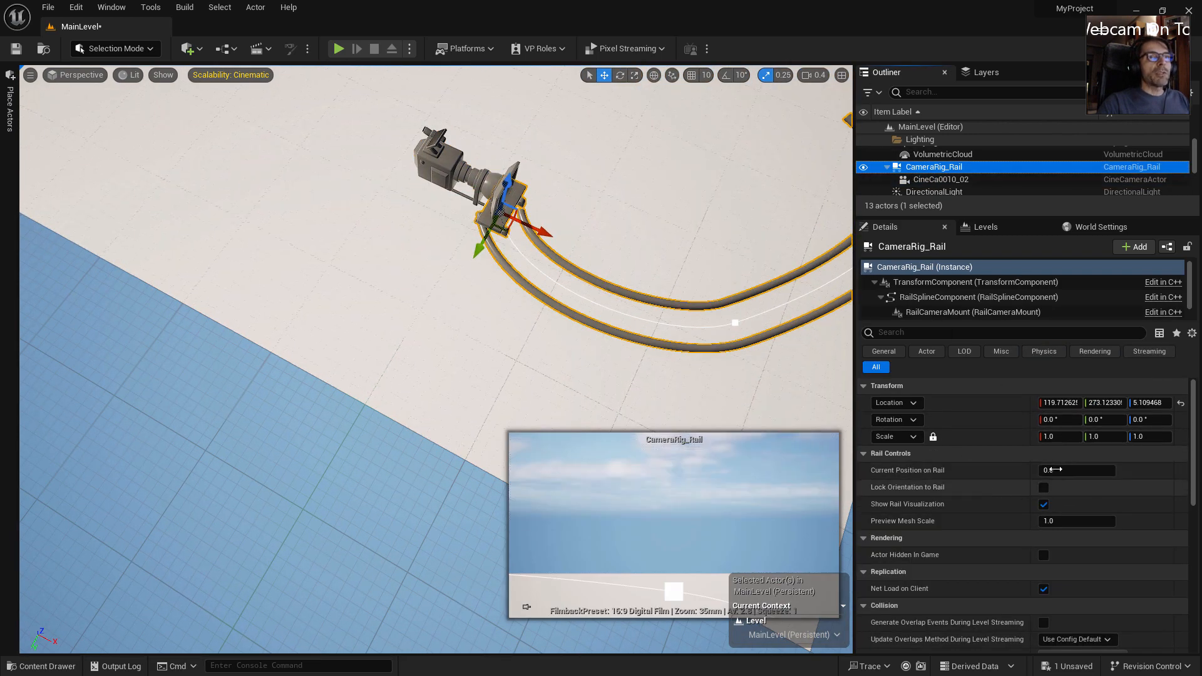
right_drag(584, 284, 609, 276)
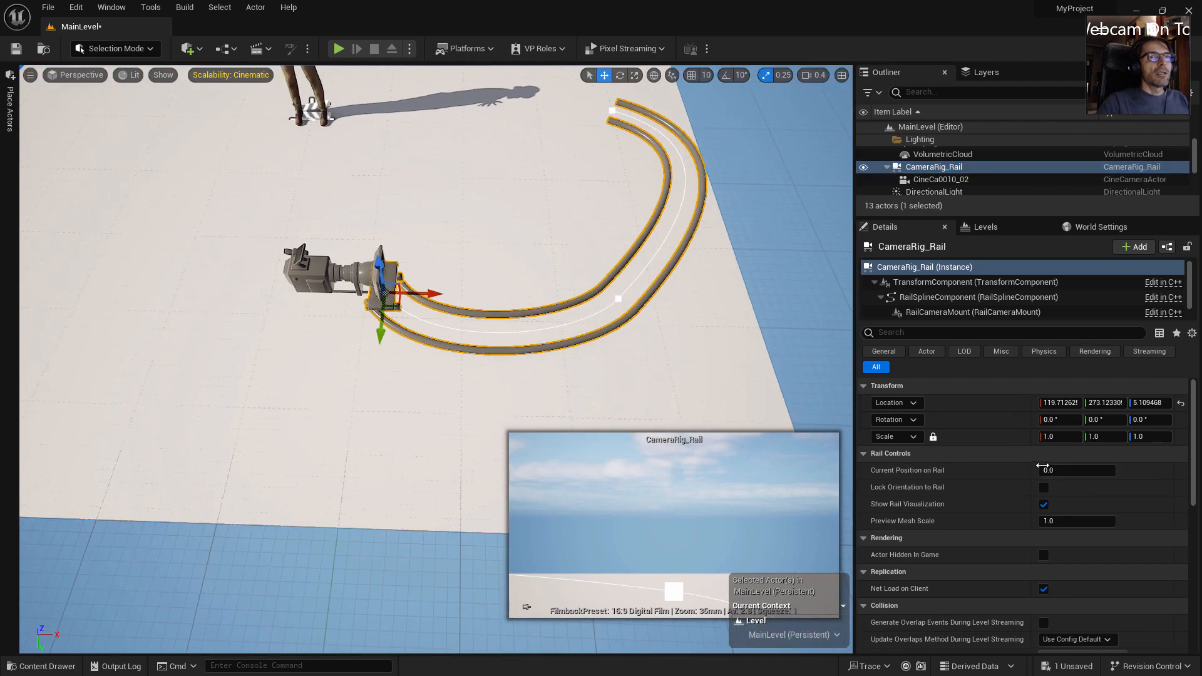
drag(1047, 470, 1054, 470)
drag(1056, 471, 1050, 471)
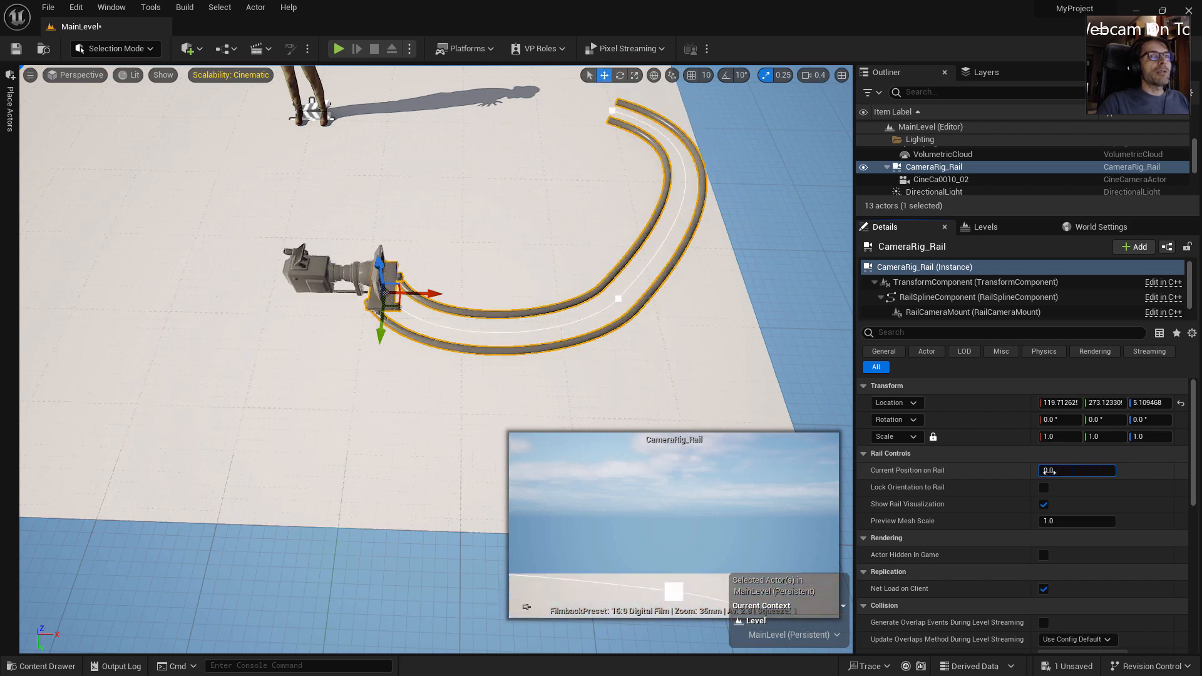
click(1043, 488)
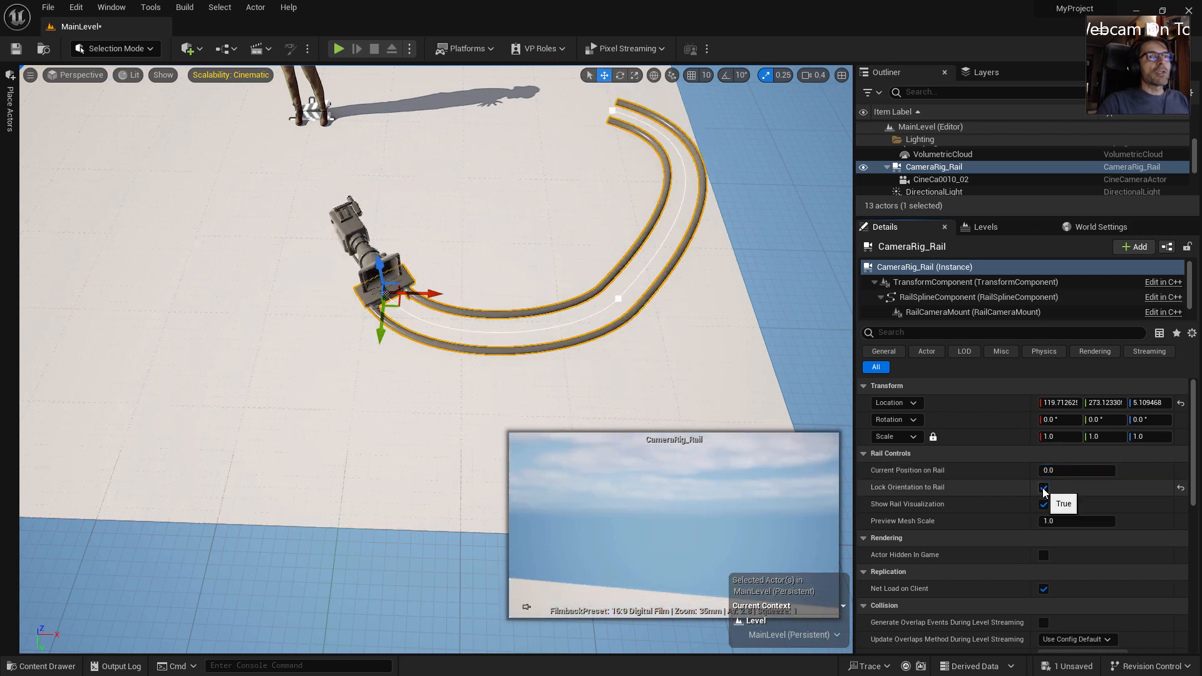
drag(1044, 470, 1057, 471)
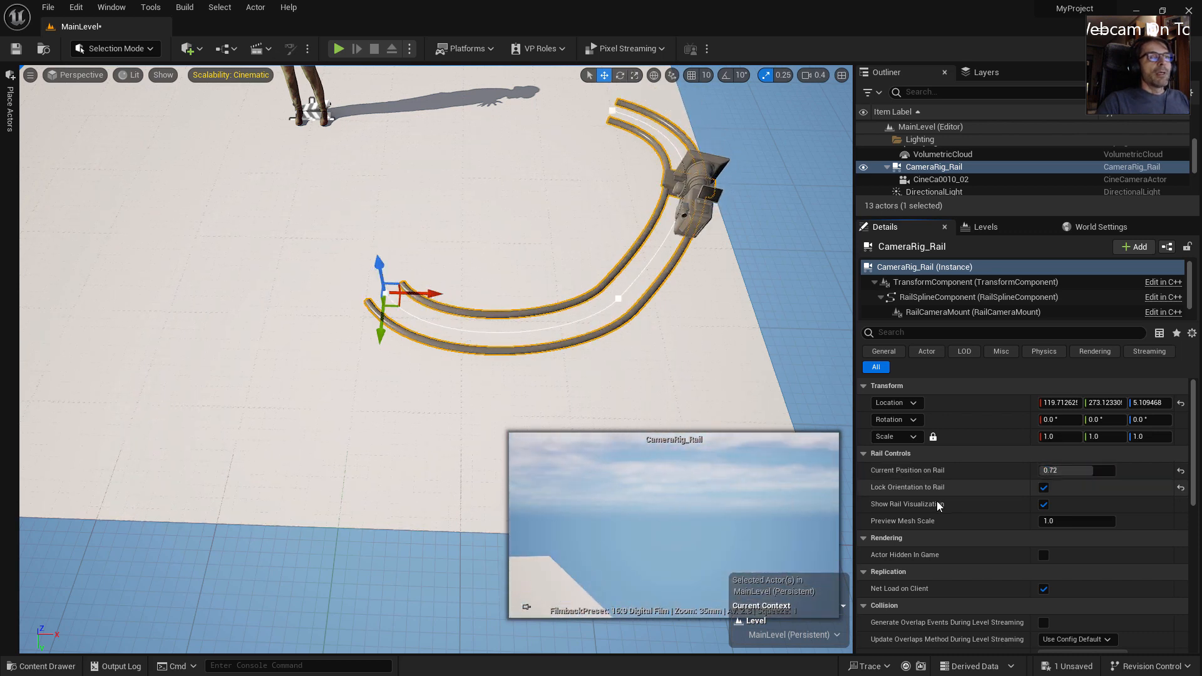
Toggle Show Rail Visualization off and on to compare the rail's display, leaving it enabled
click(1043, 504)
click(1043, 504)
click(1043, 505)
click(1043, 505)
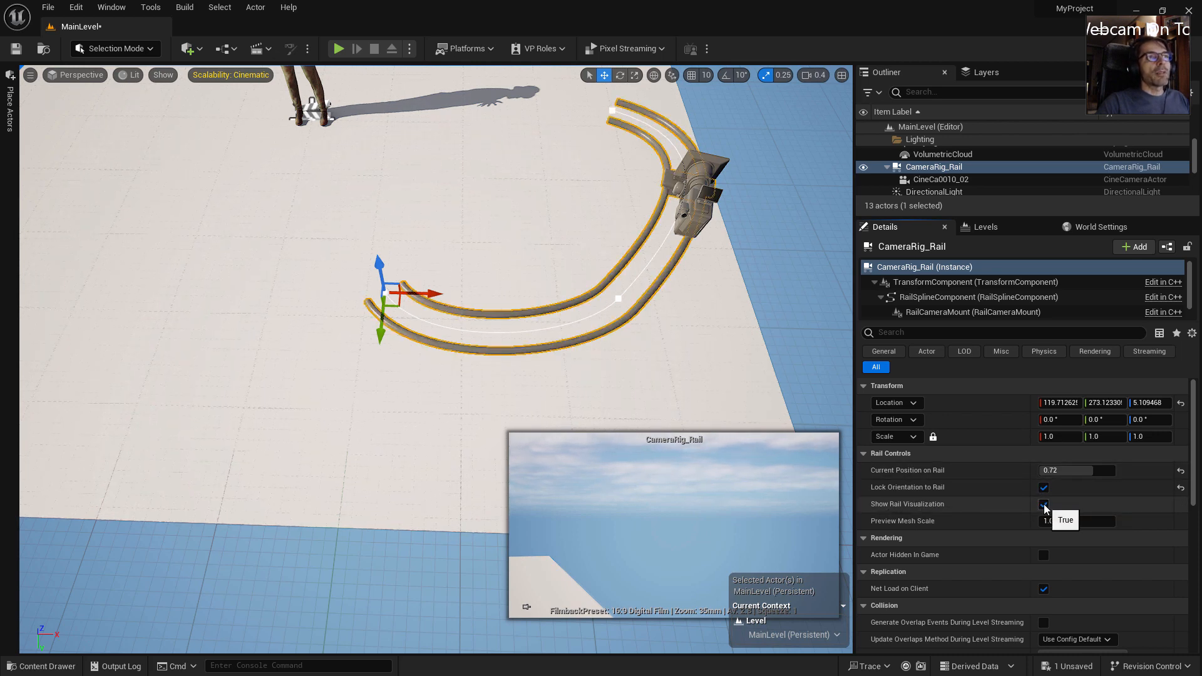
click(1044, 505)
click(1043, 505)
click(1043, 505)
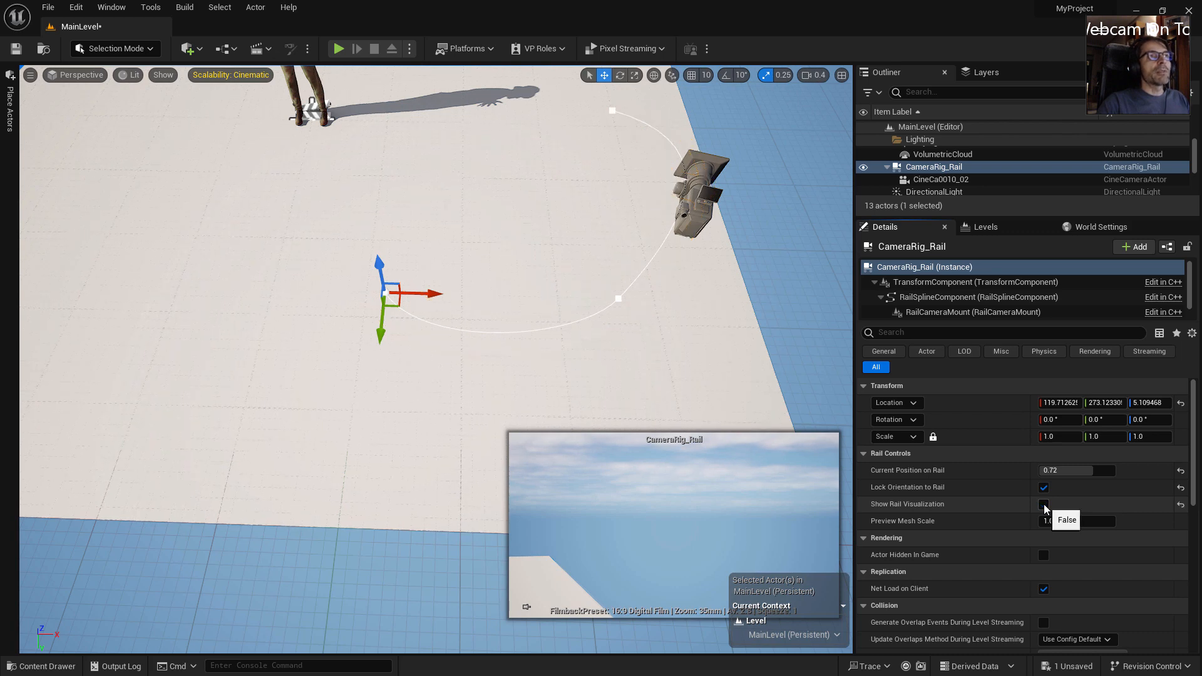
click(1043, 505)
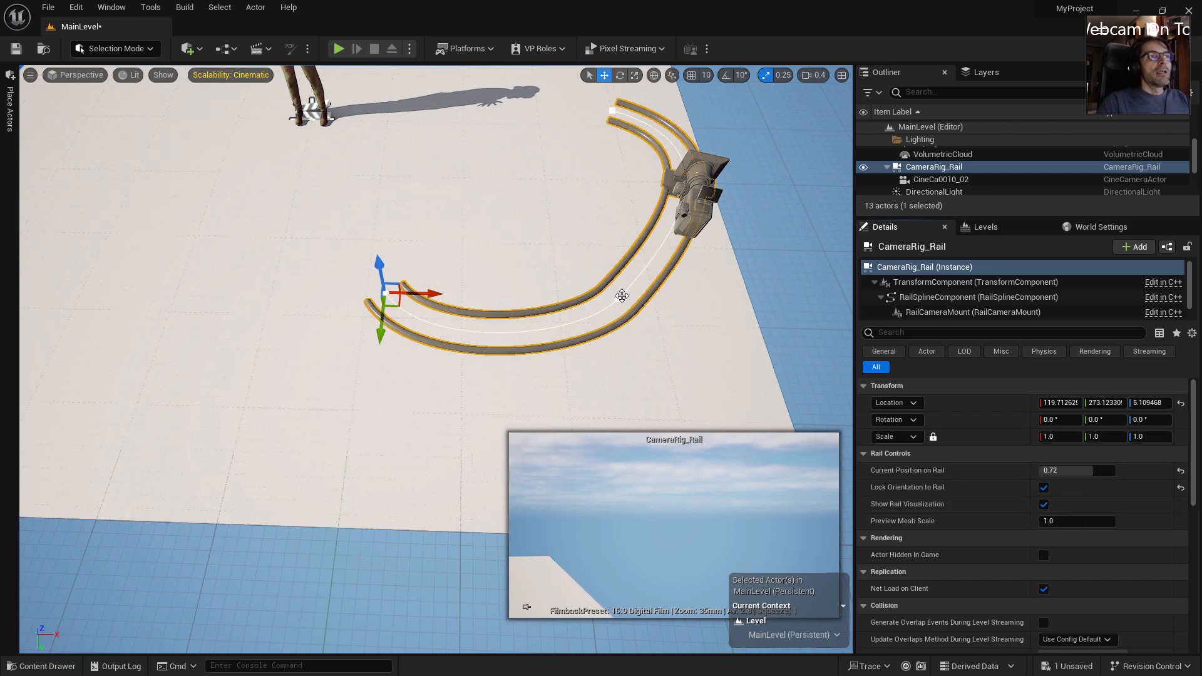
Rotate the rail's middle spline point slightly to smooth the curve between the two ends
drag(622, 295, 621, 308)
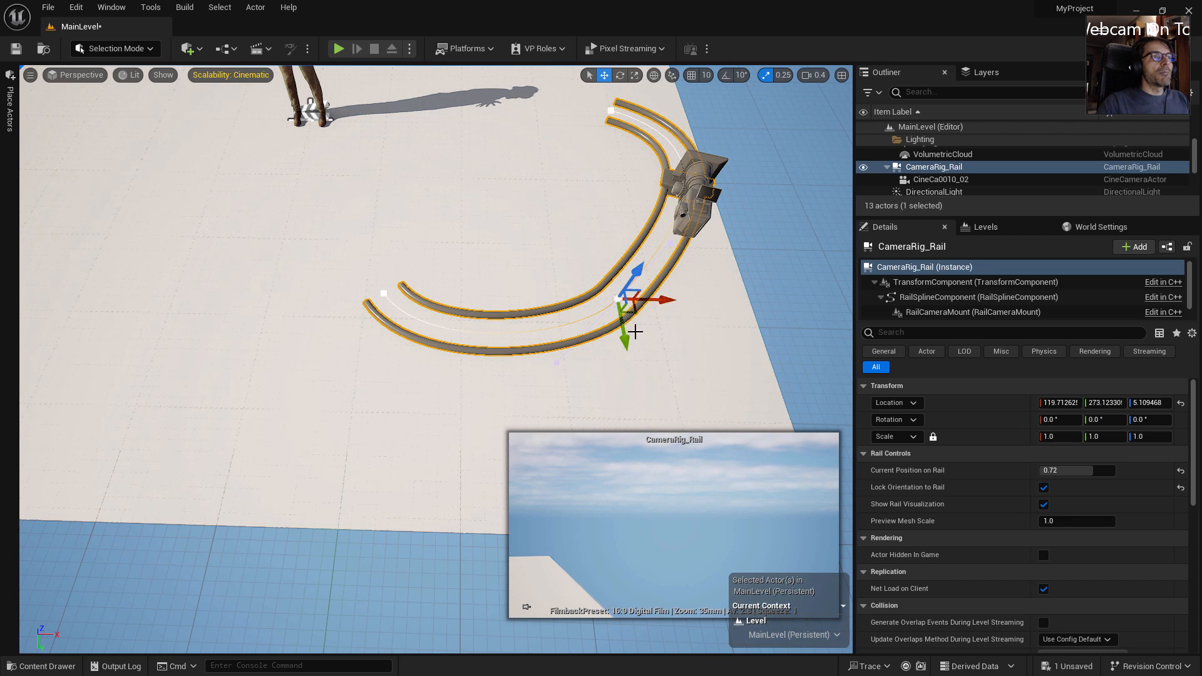
key(e)
drag(625, 344, 619, 361)
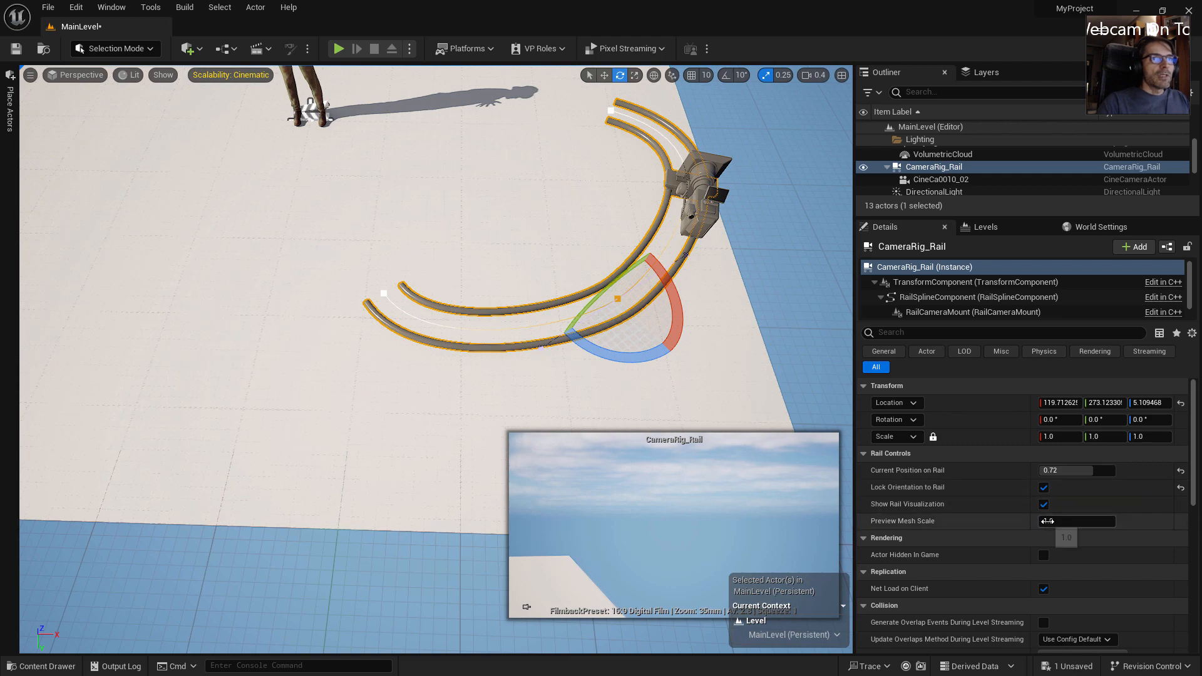
Try enlarging the rail's Preview Mesh Scale to about 30.9, and set it back to 1
drag(1106, 524, 1183, 524)
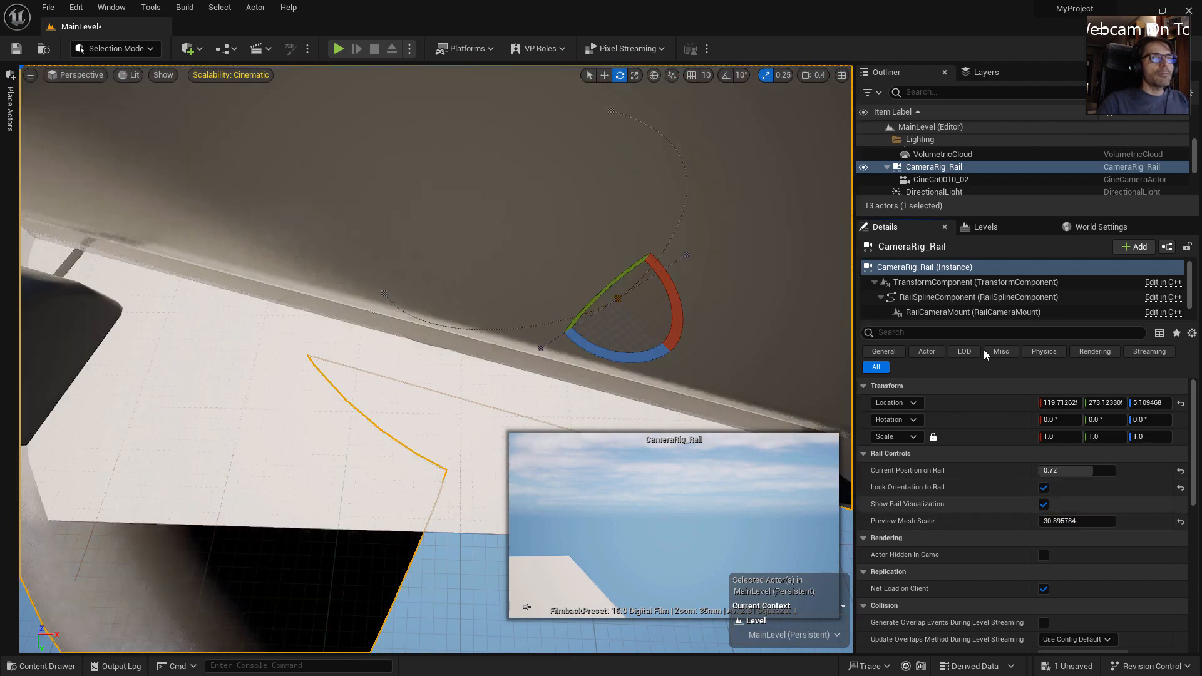
scroll(588, 380, down, 4)
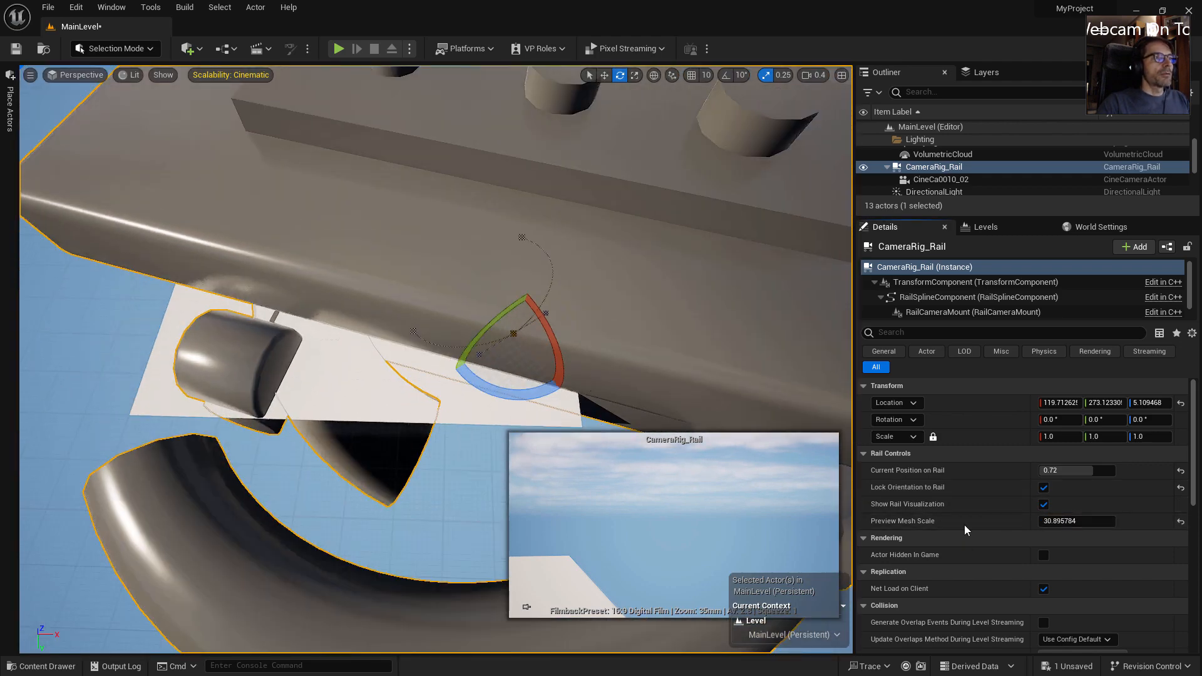
click(1071, 520)
text(1)
key(Return)
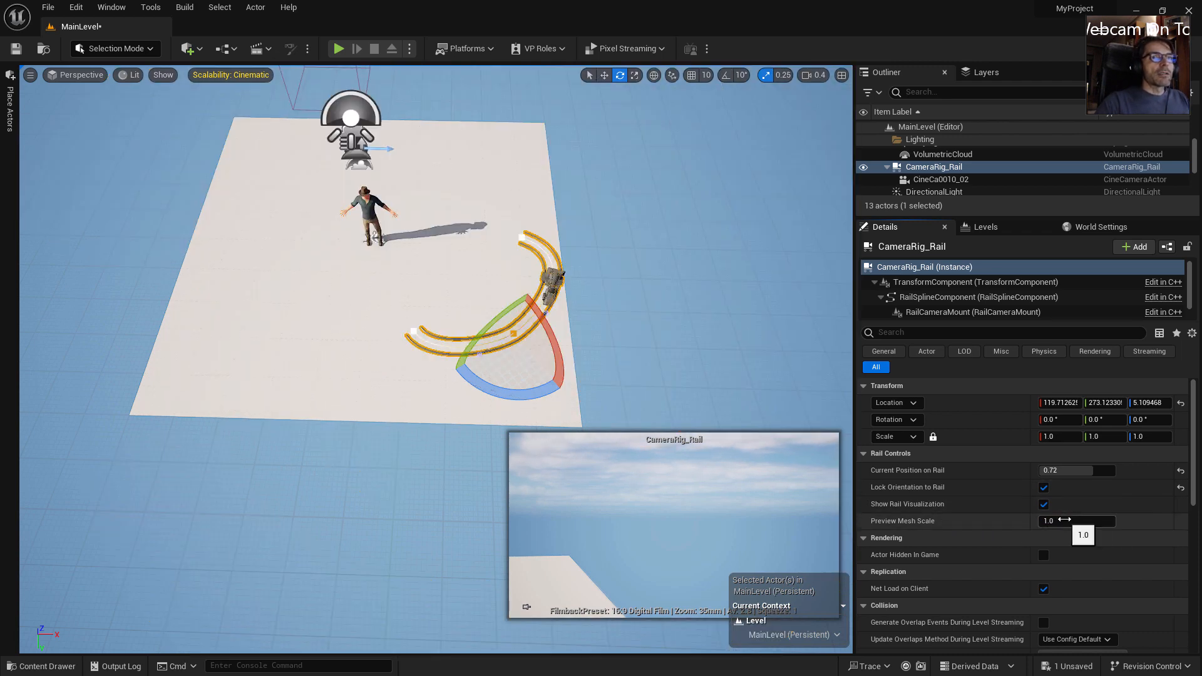
Reduce the rail's Preview Mesh Scale to about 0.77 and inspect the thinner track
drag(1072, 521, 1059, 521)
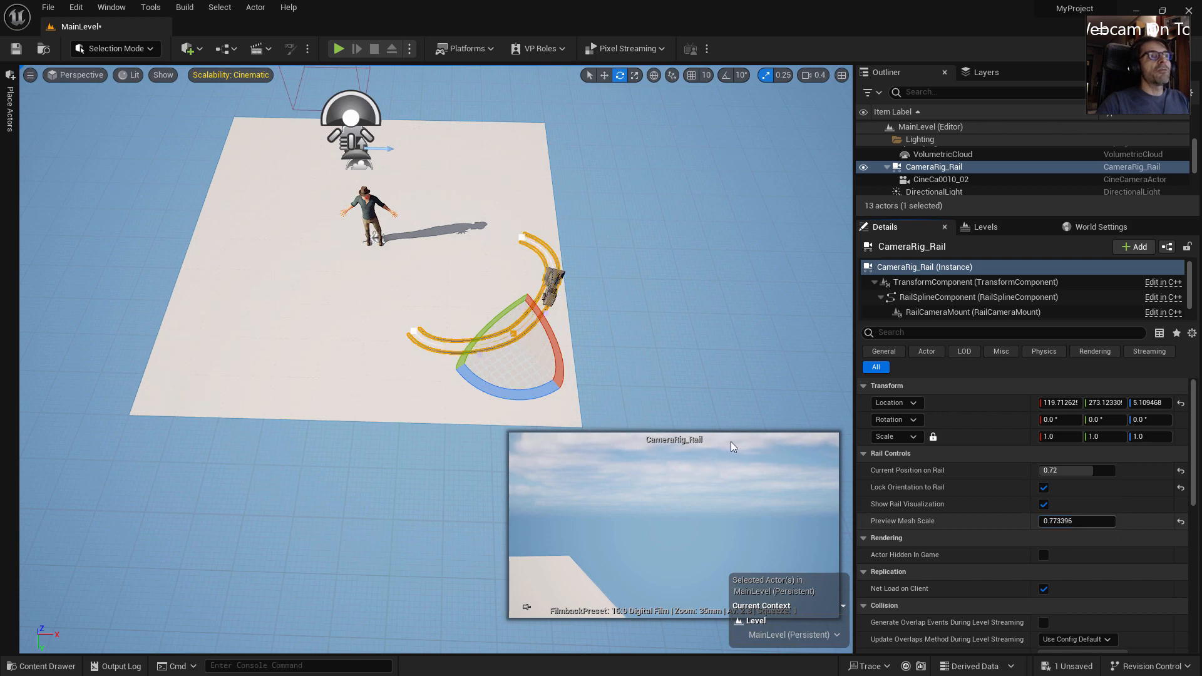
scroll(582, 337, up, 6)
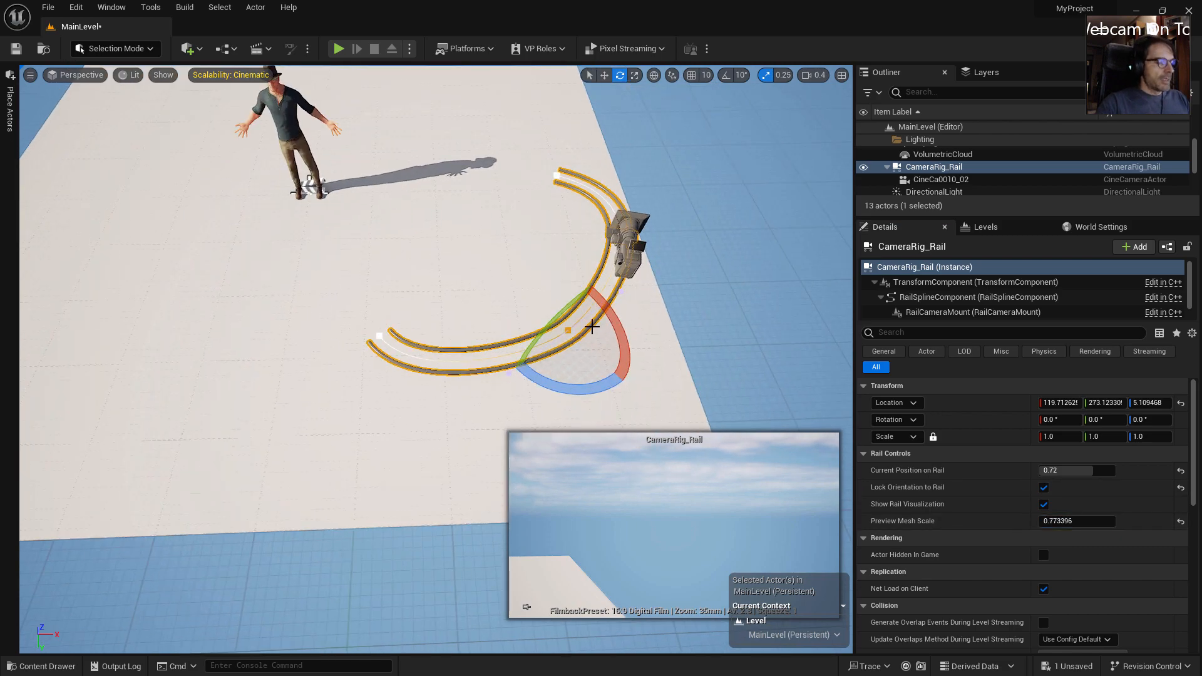
right_drag(592, 327, 590, 326)
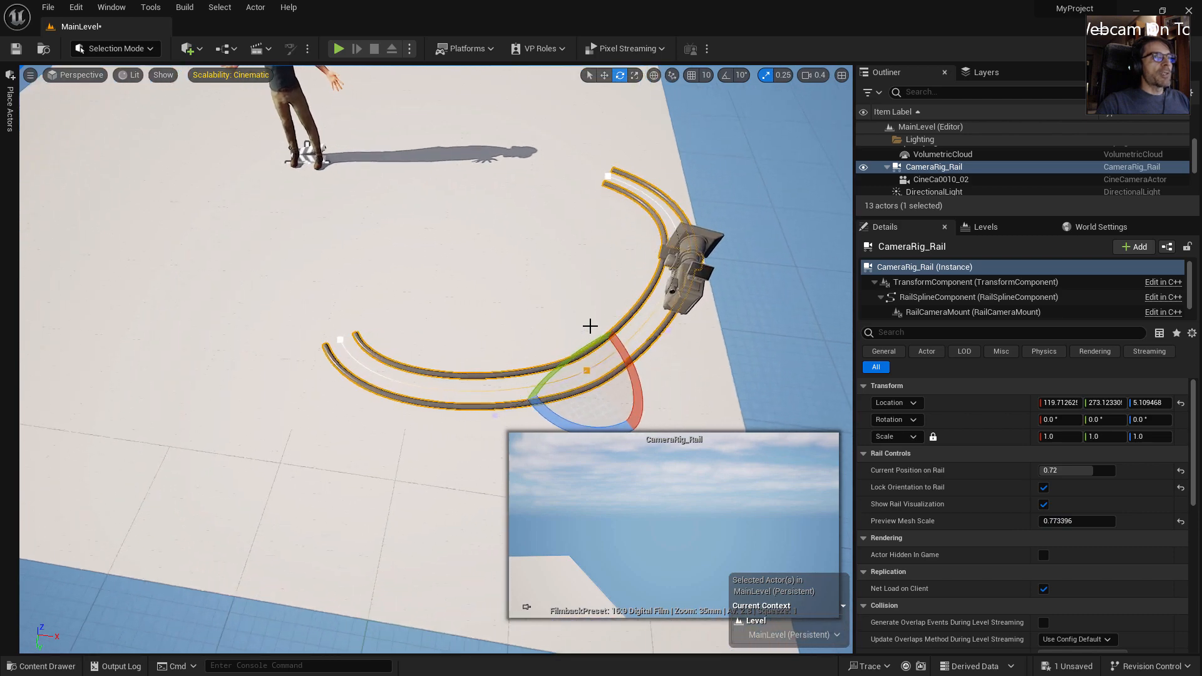
scroll(590, 326, down, 5)
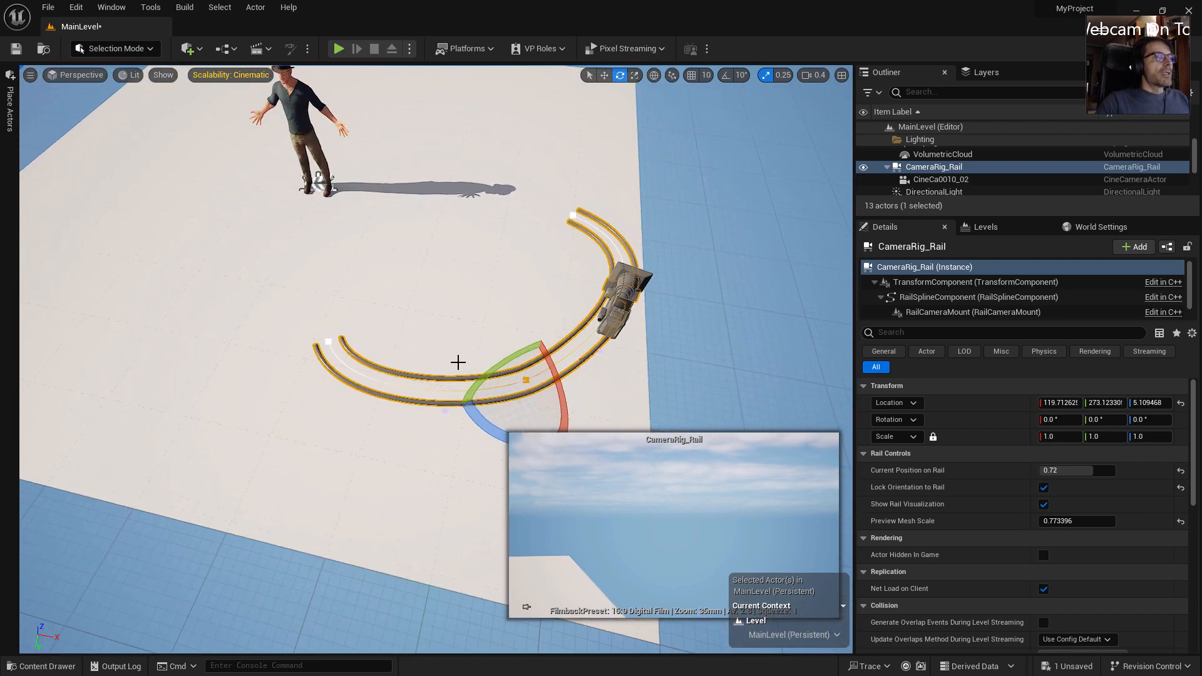
Open the existing level sequence LS_MyProject_MASTER in Sequencer
click(43, 666)
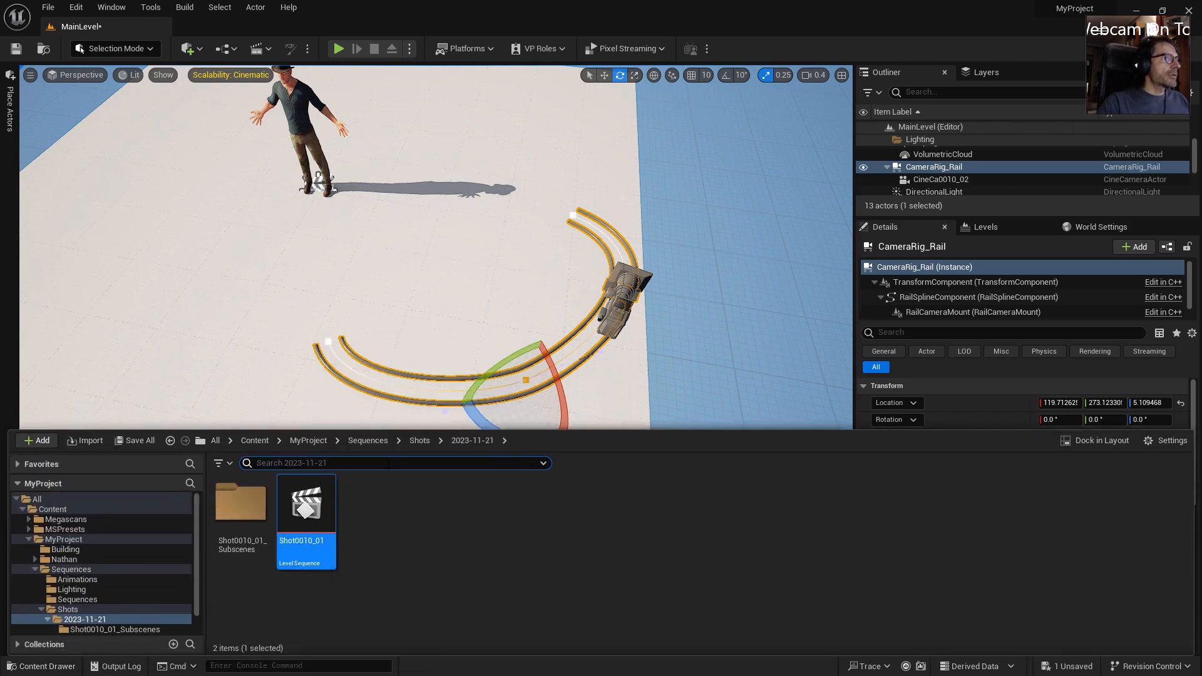
click(268, 48)
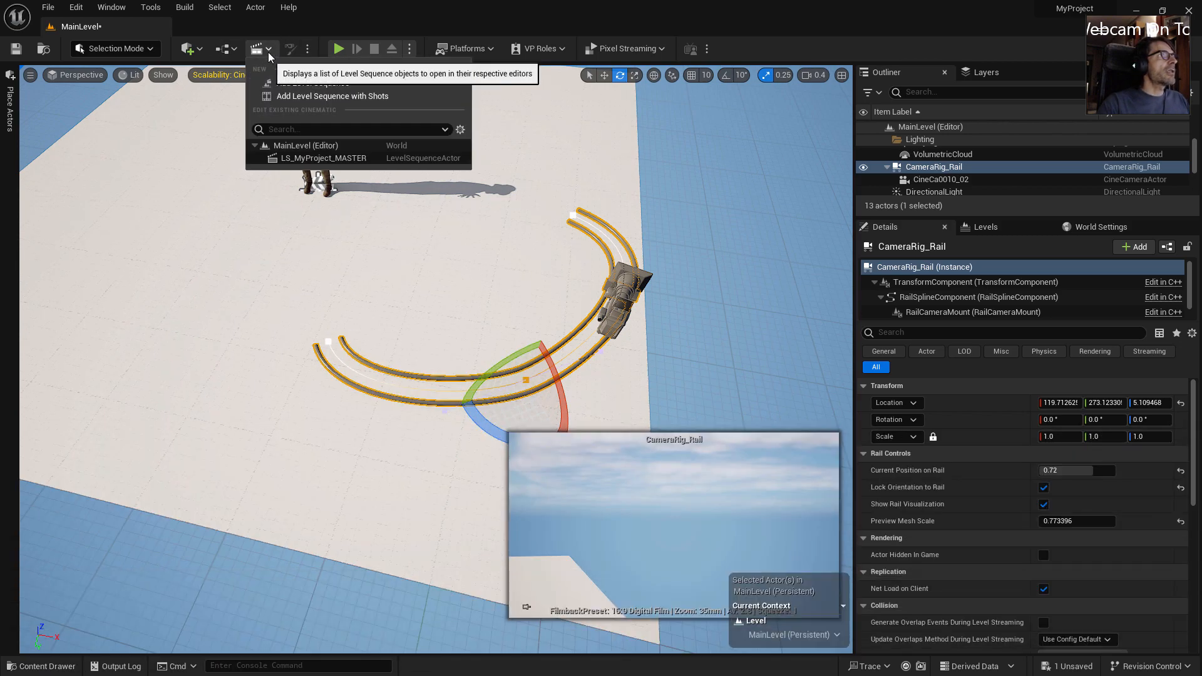
click(318, 159)
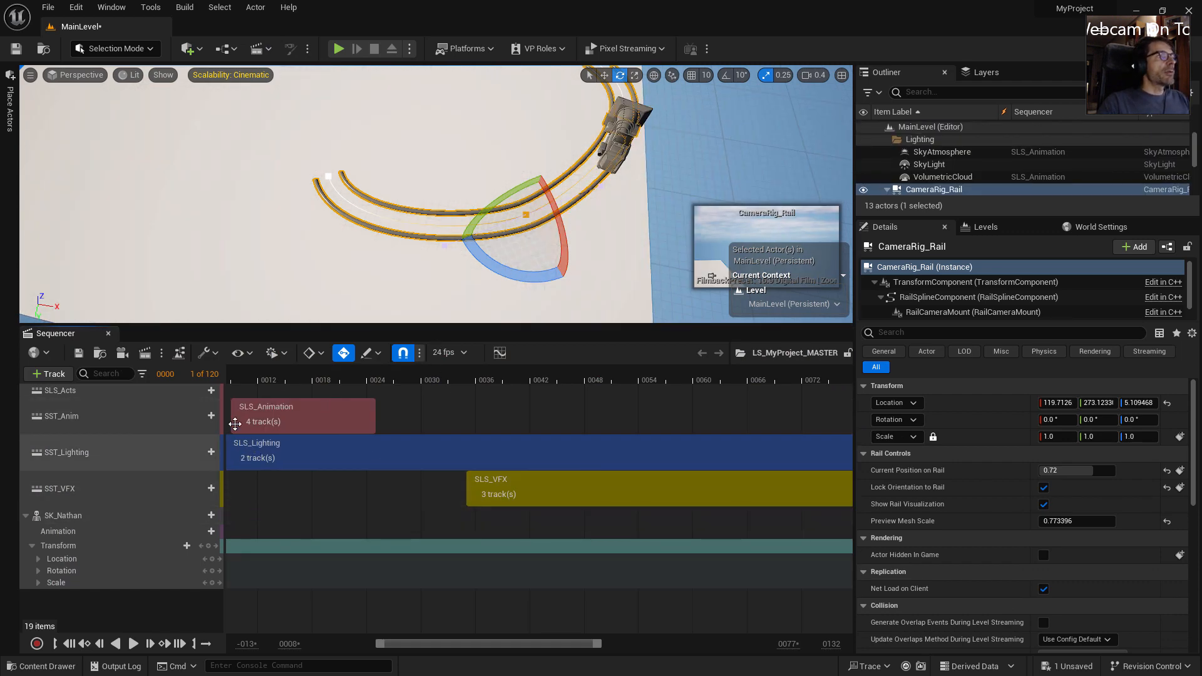
scroll(565, 242, down, 3)
scroll(565, 243, up, 4)
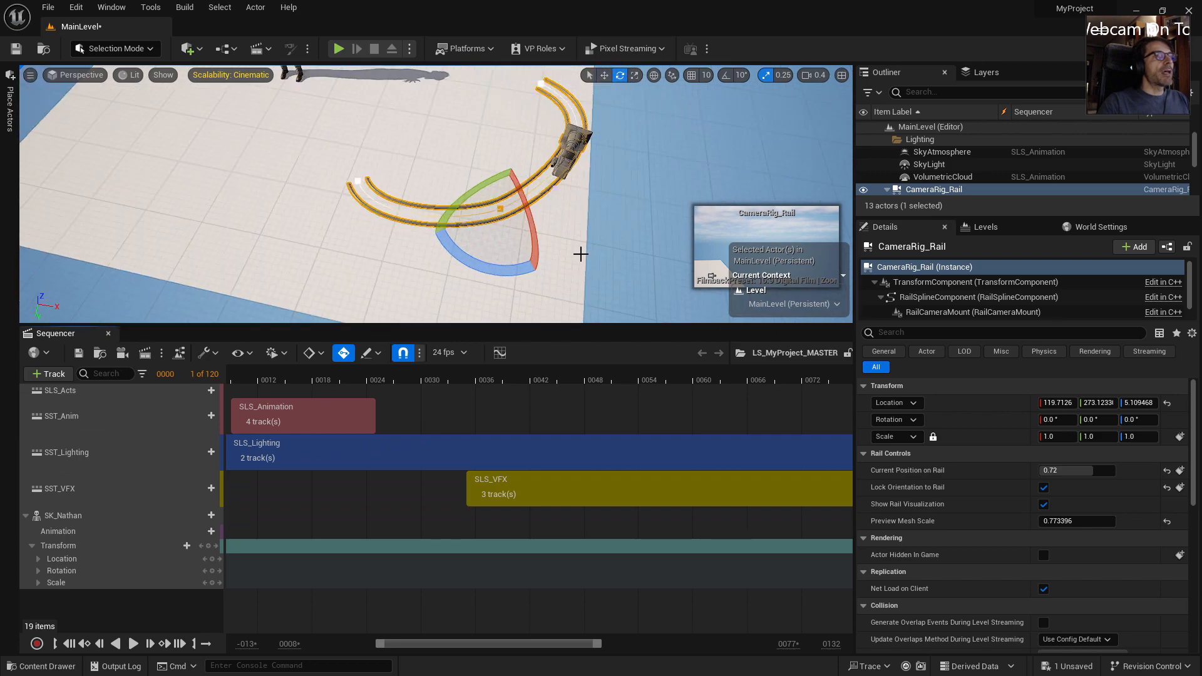
right_drag(533, 139, 534, 137)
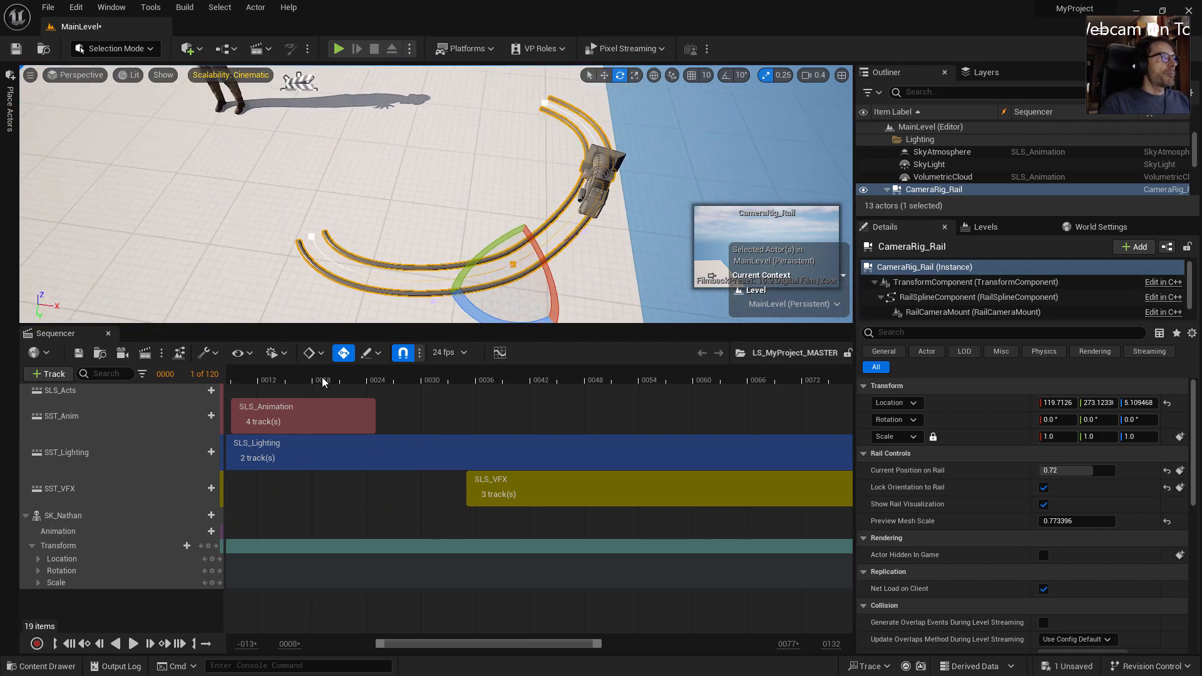
Collapse the character's track, and add CameraRig_Rail to the sequence with a Current Position on Rail track
click(25, 515)
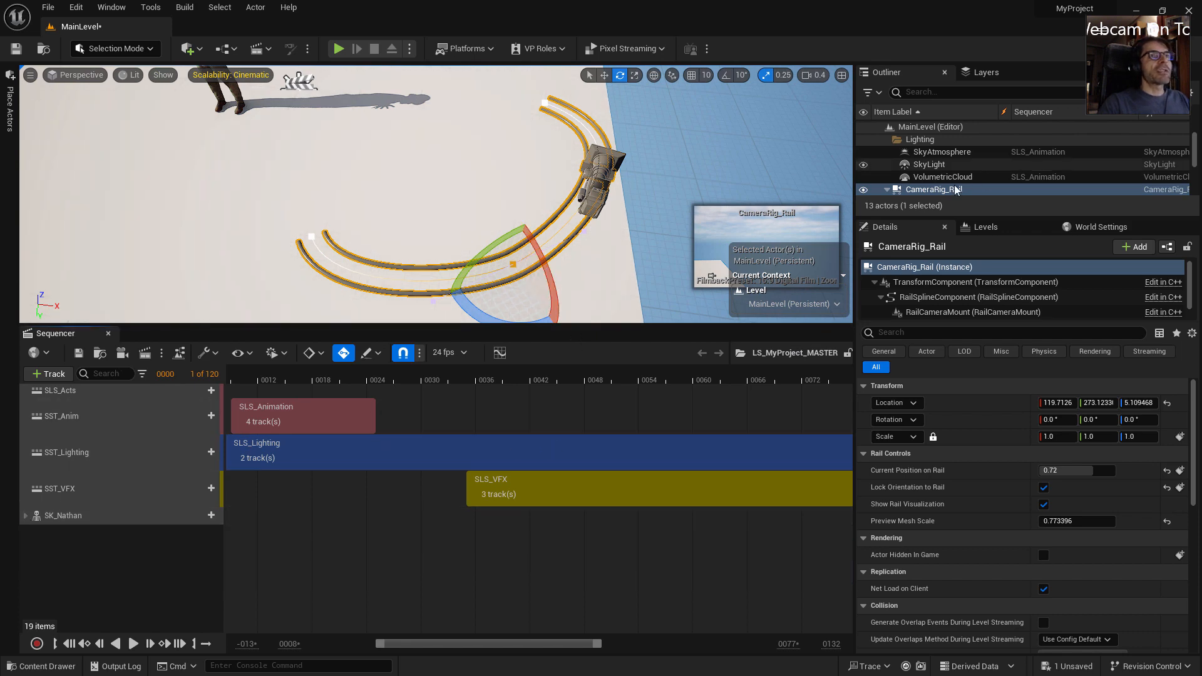
scroll(941, 191, down, 1)
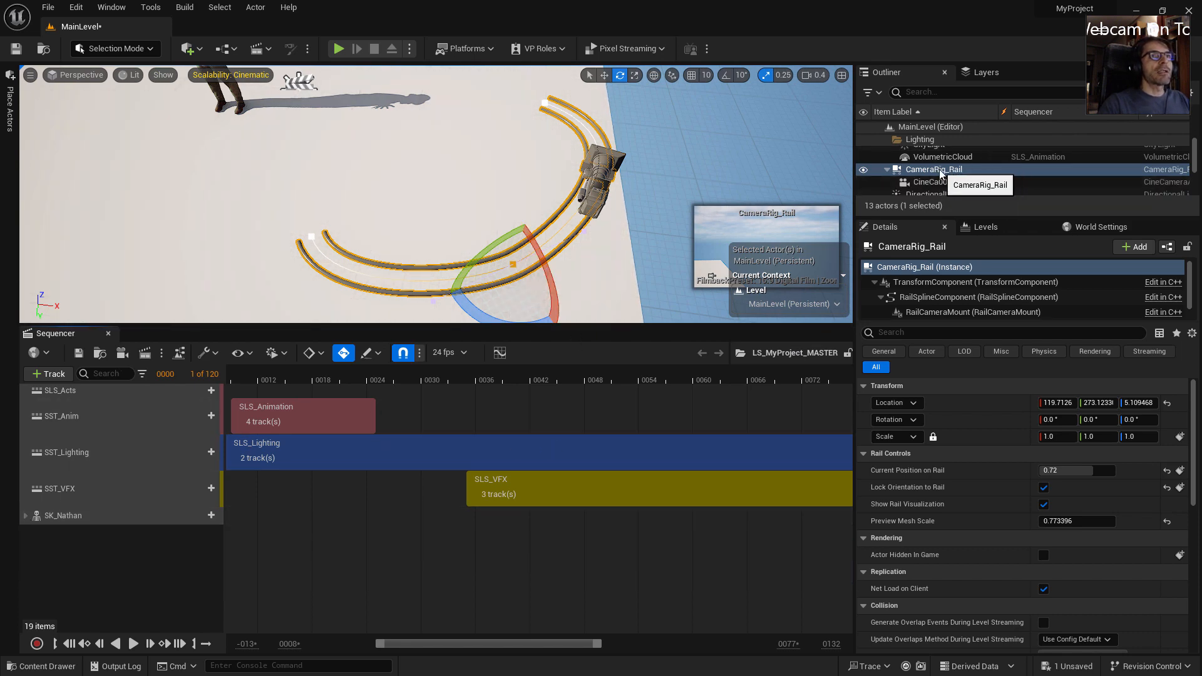
drag(941, 174, 113, 550)
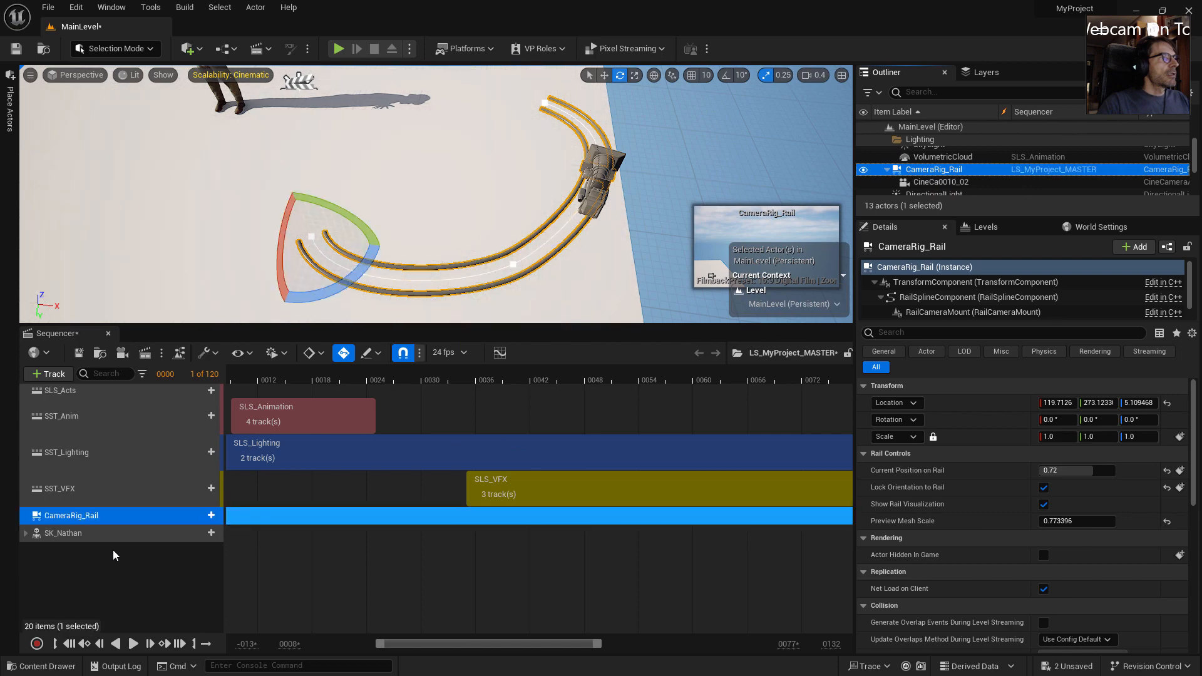
click(210, 515)
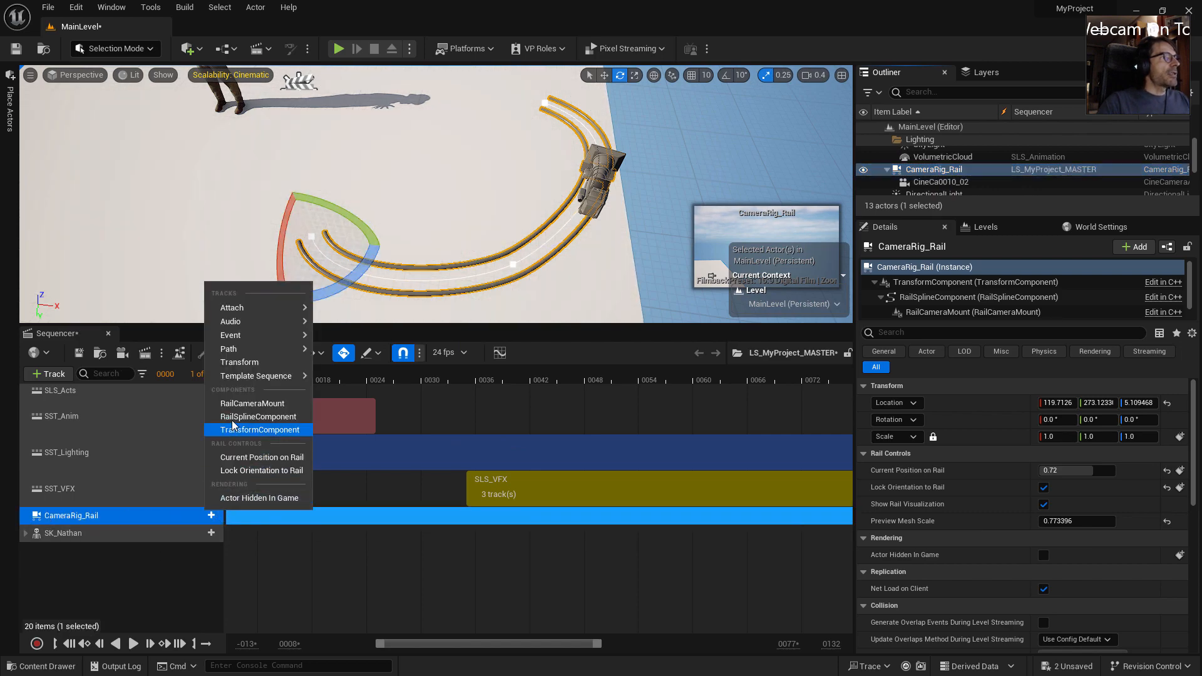
click(257, 455)
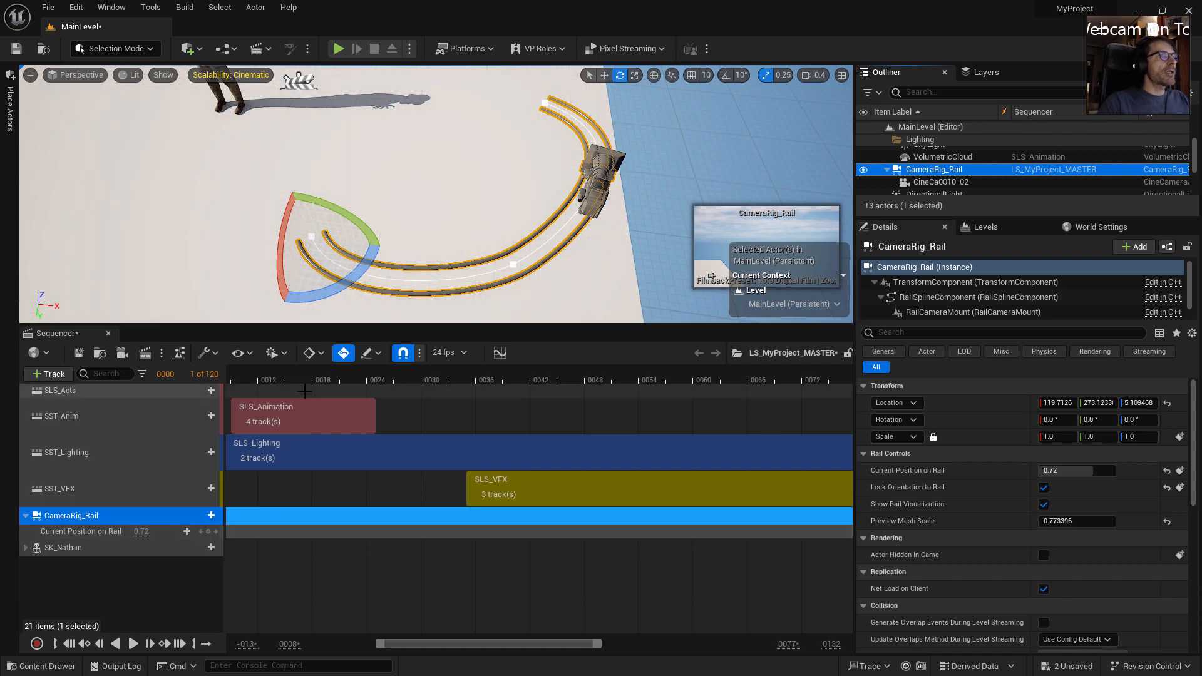
Move the sequence playhead to frame 10 and set the rail's Preview Mesh Scale to 1
drag(258, 380, 244, 375)
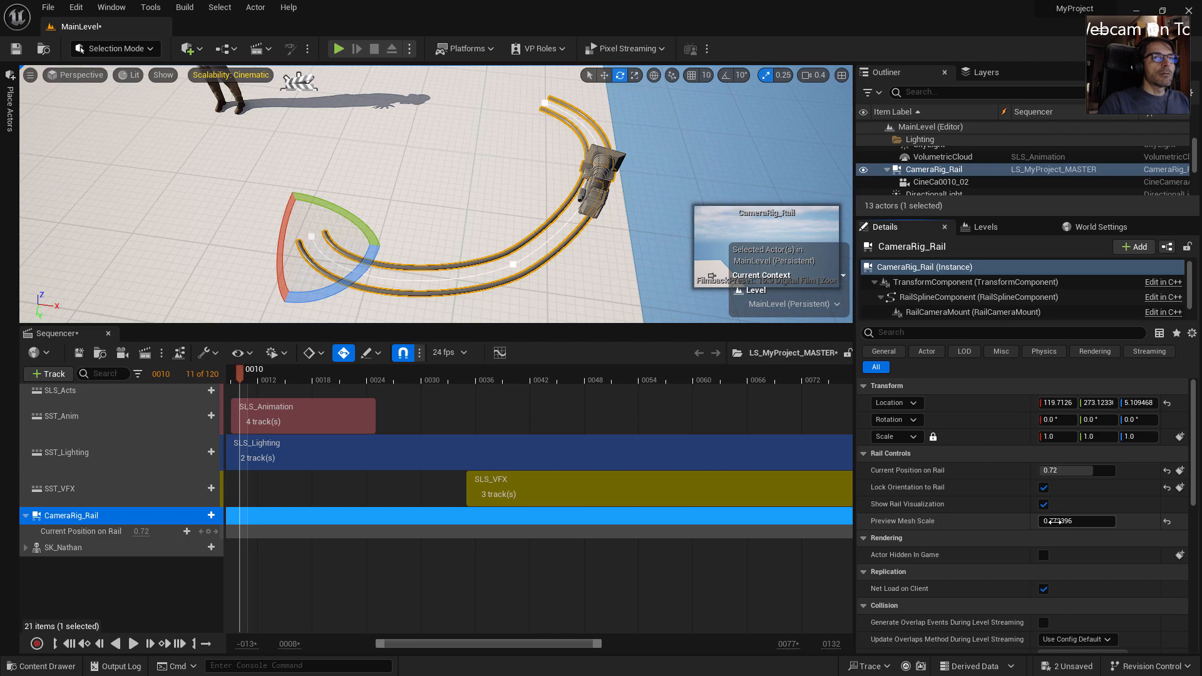
drag(1058, 521, 1092, 521)
text(1)
key(Return)
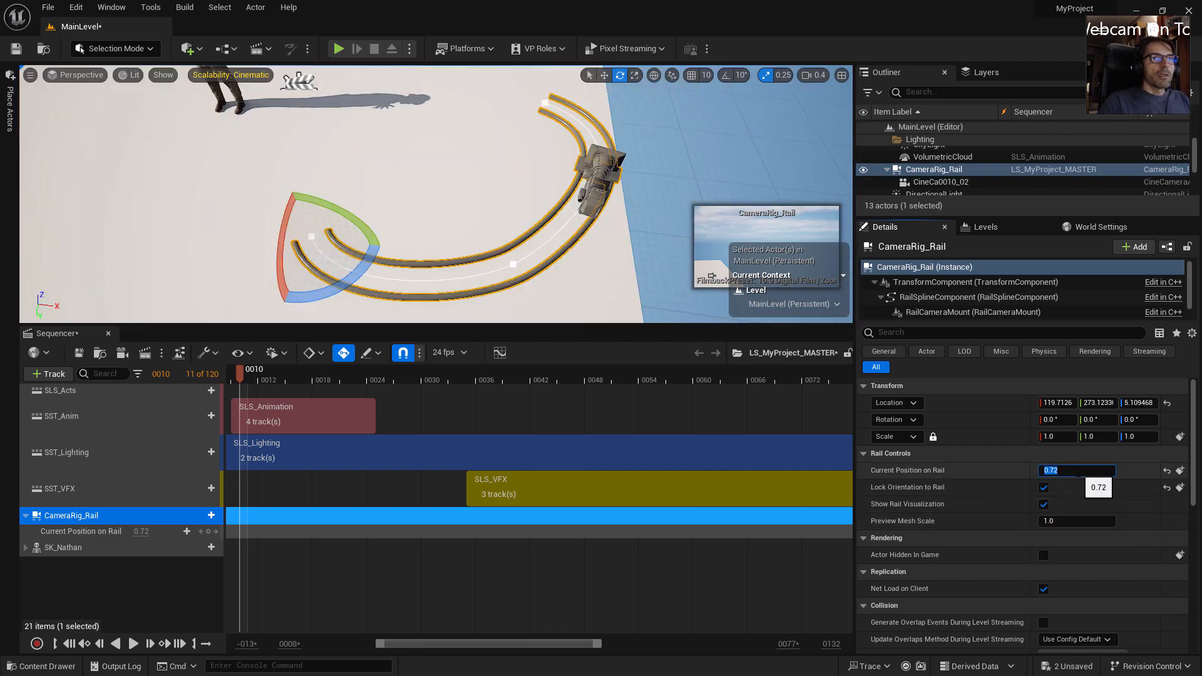
Set the rail's Current Position on Rail to 0 and keyframe it at frame 10
text(0)
key(Return)
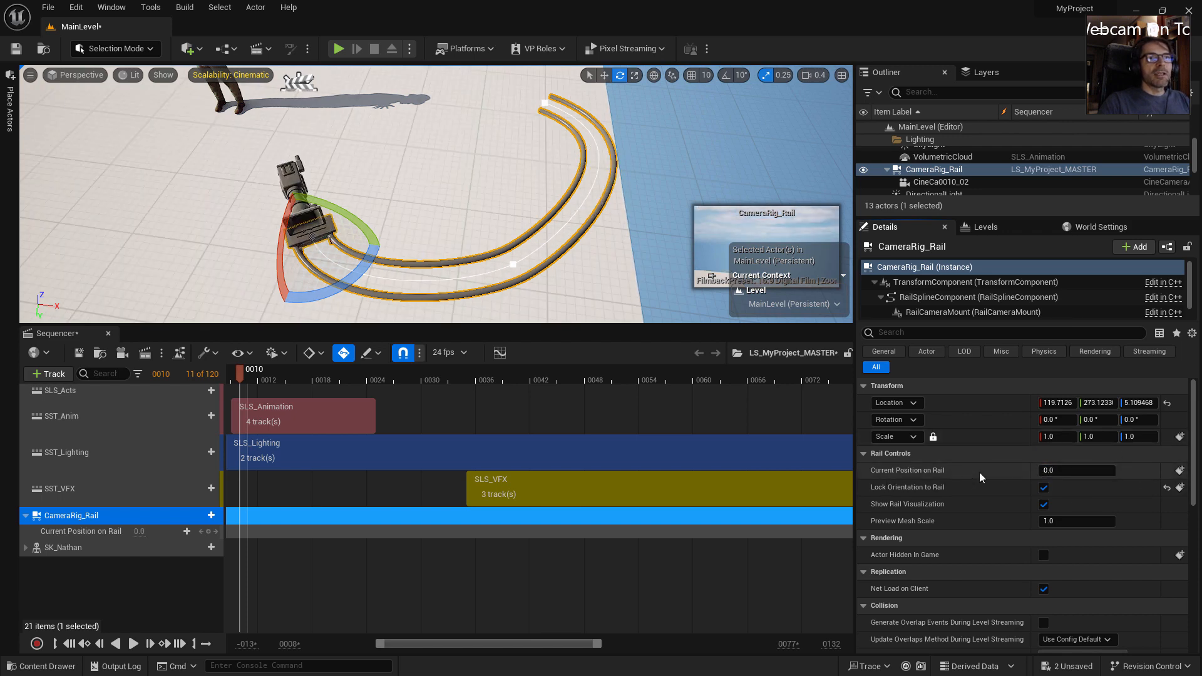
drag(1068, 471, 1040, 479)
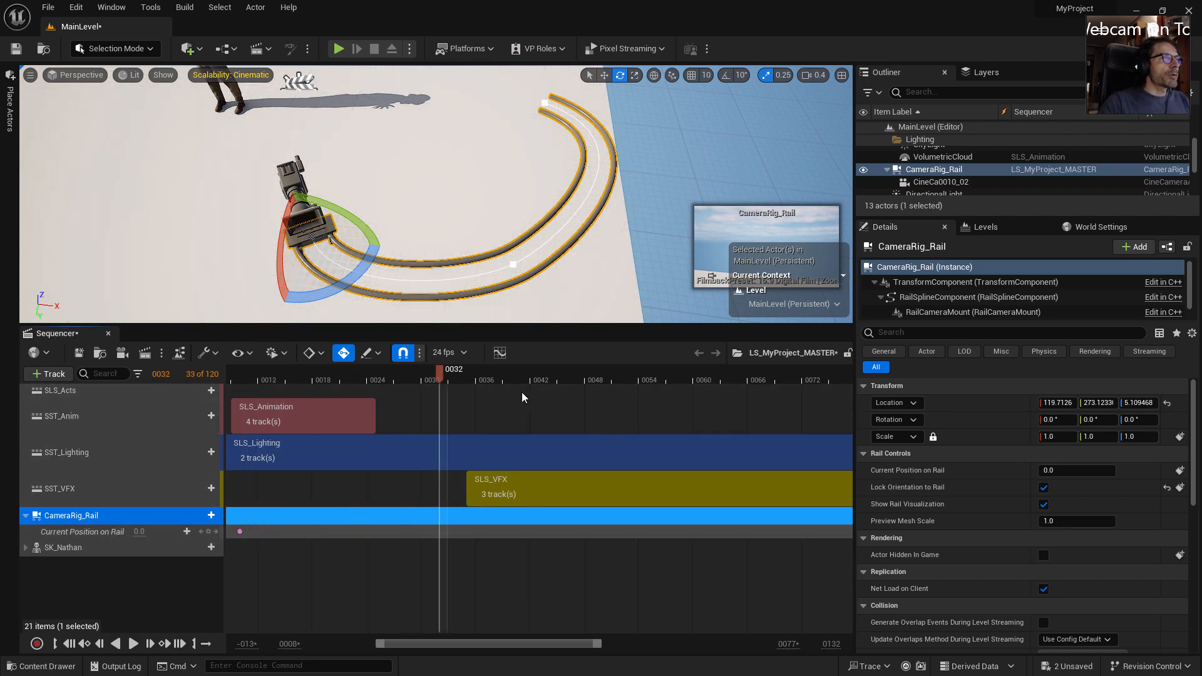
Keyframe the Current Position on Rail at 1.0 on frame 60 and scrub the sequence back to frame 40
middle_drag(749, 401, 698, 399)
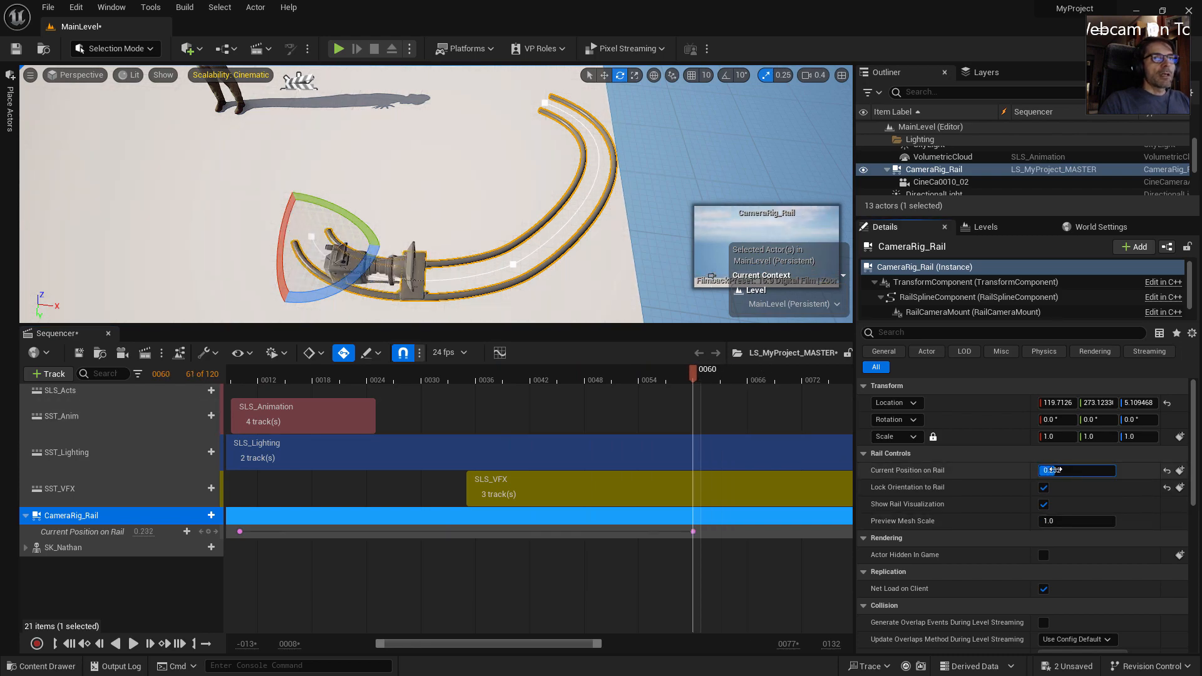
drag(1062, 470, 1072, 471)
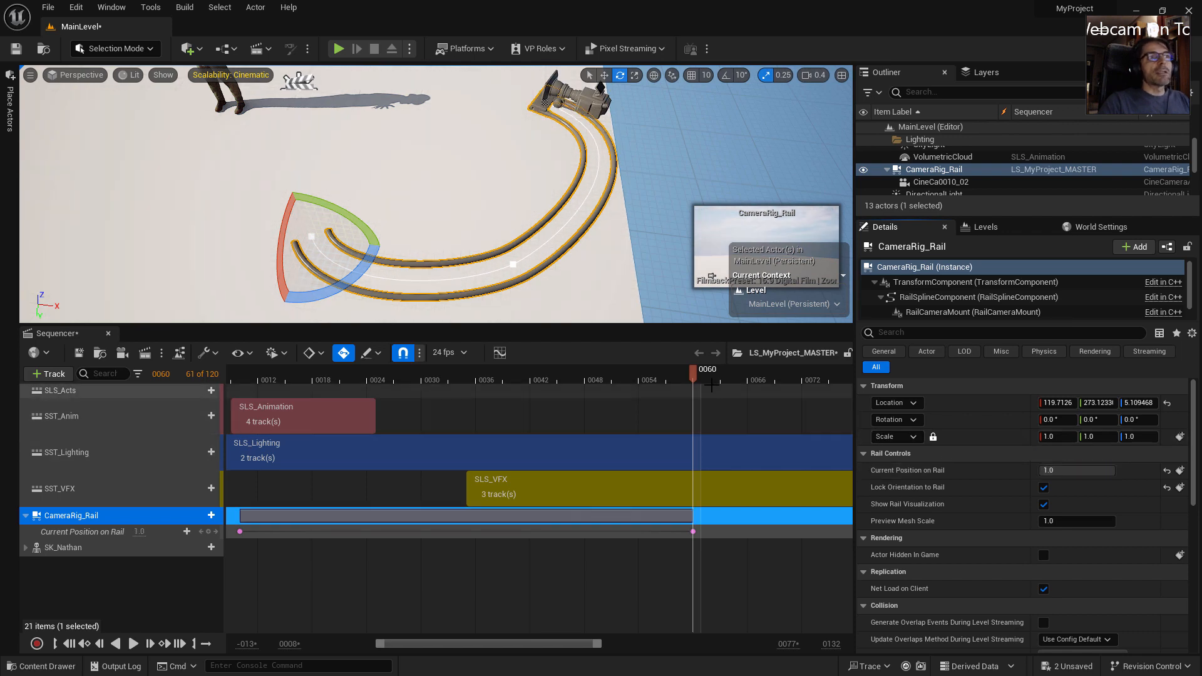
drag(685, 376, 512, 431)
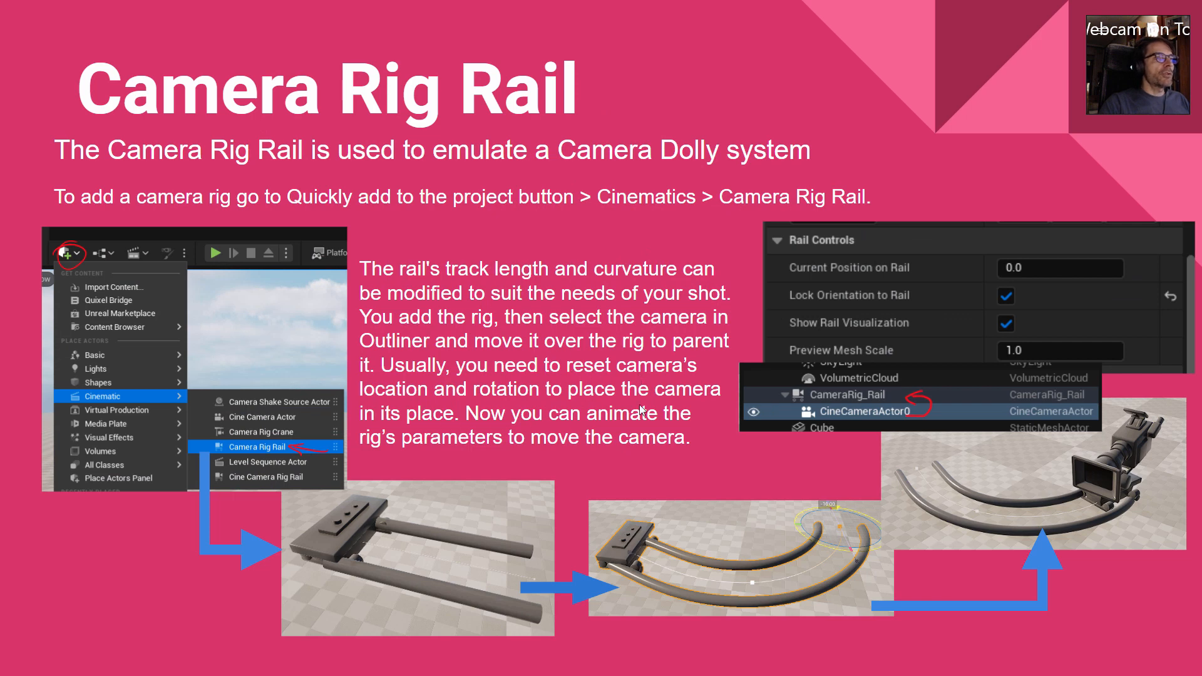
click(648, 370)
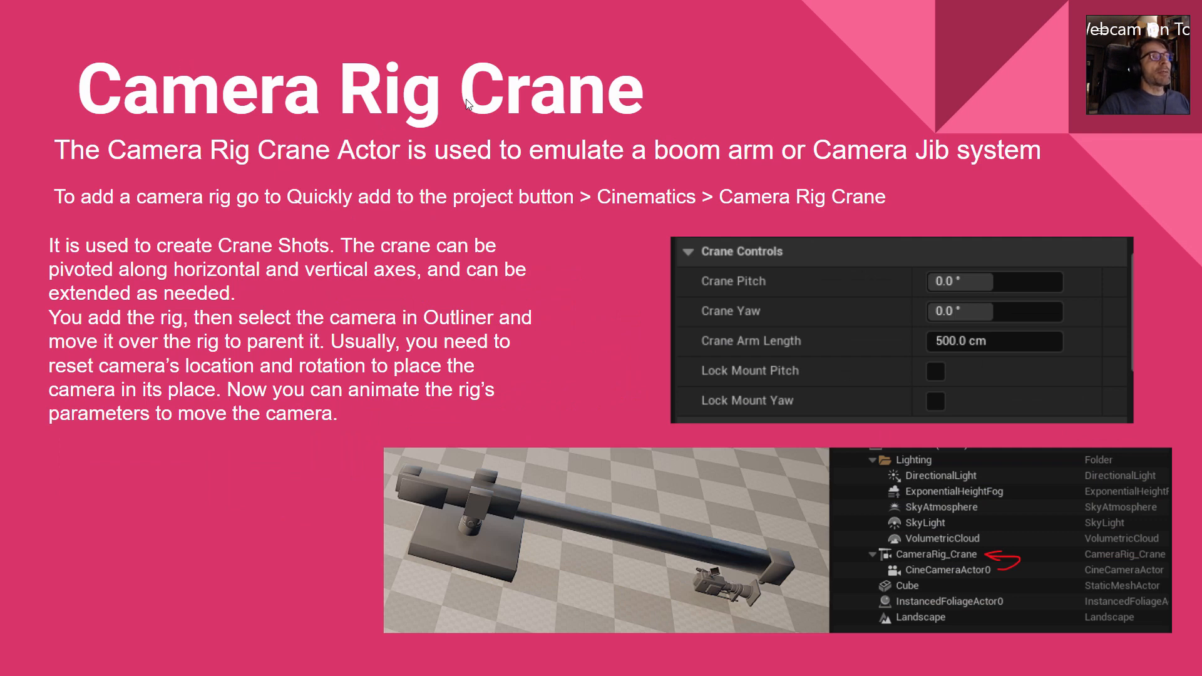
key(alt+Tab)
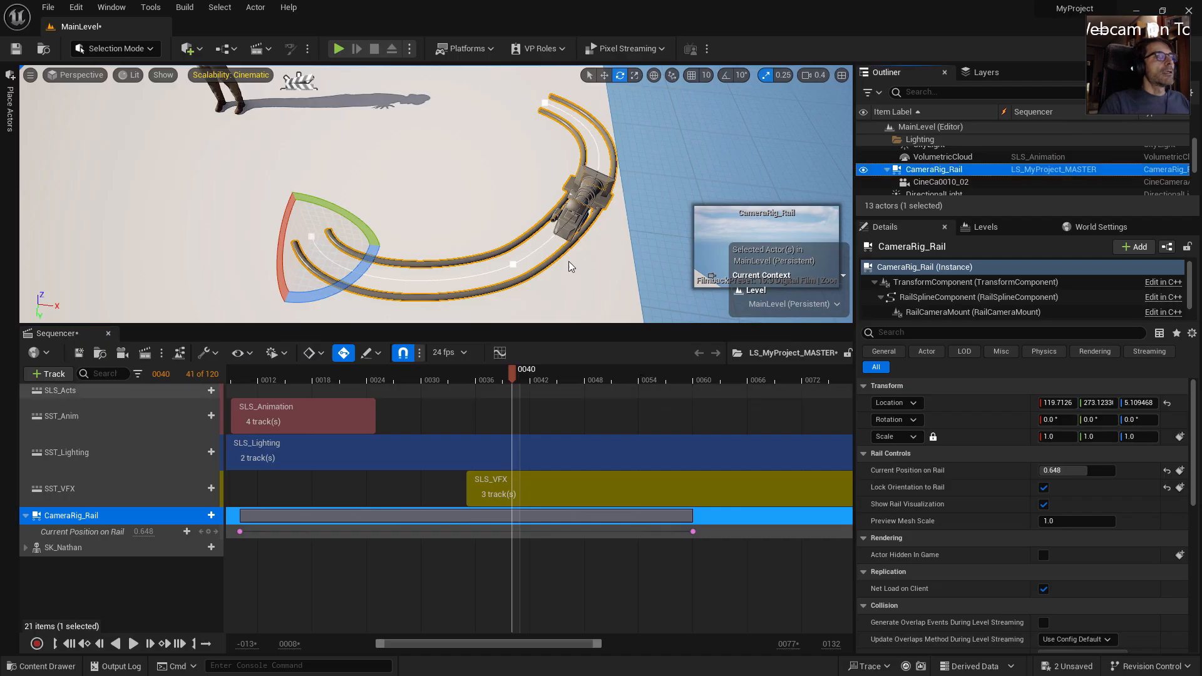
Detach the cine camera CineCa0010_02 from CameraRig_Rail
mouse_move(553, 232)
right_down()
mouse_move(566, 232)
mouse_move(551, 229)
right_up()
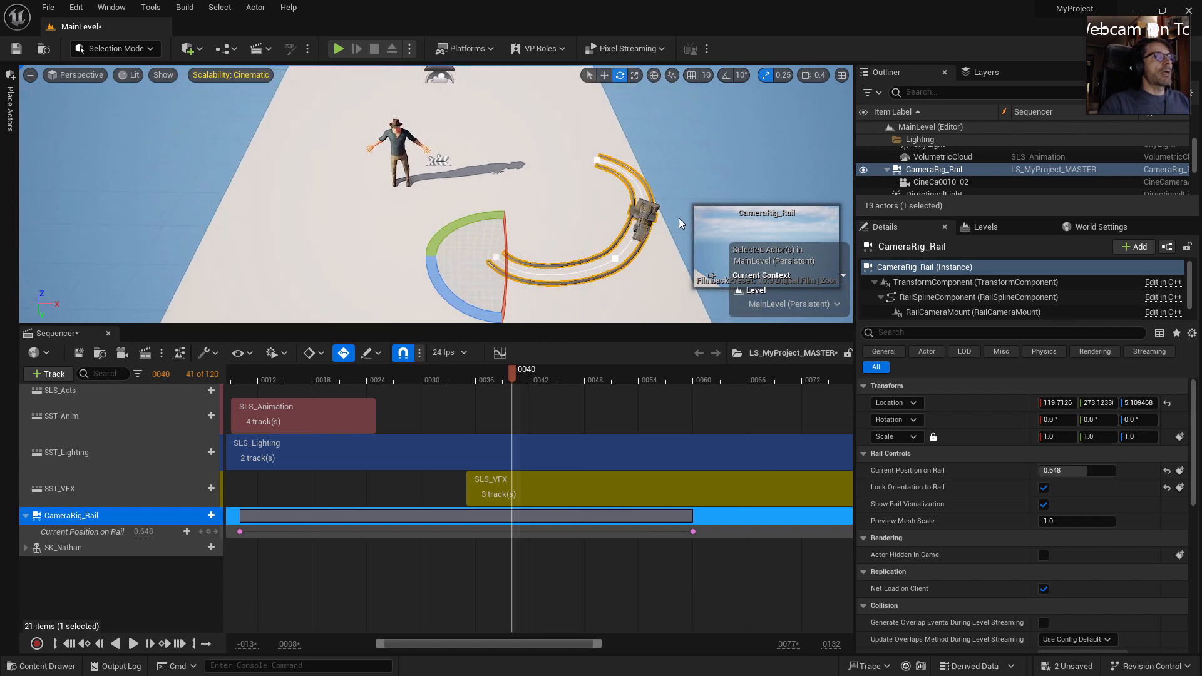
click(643, 223)
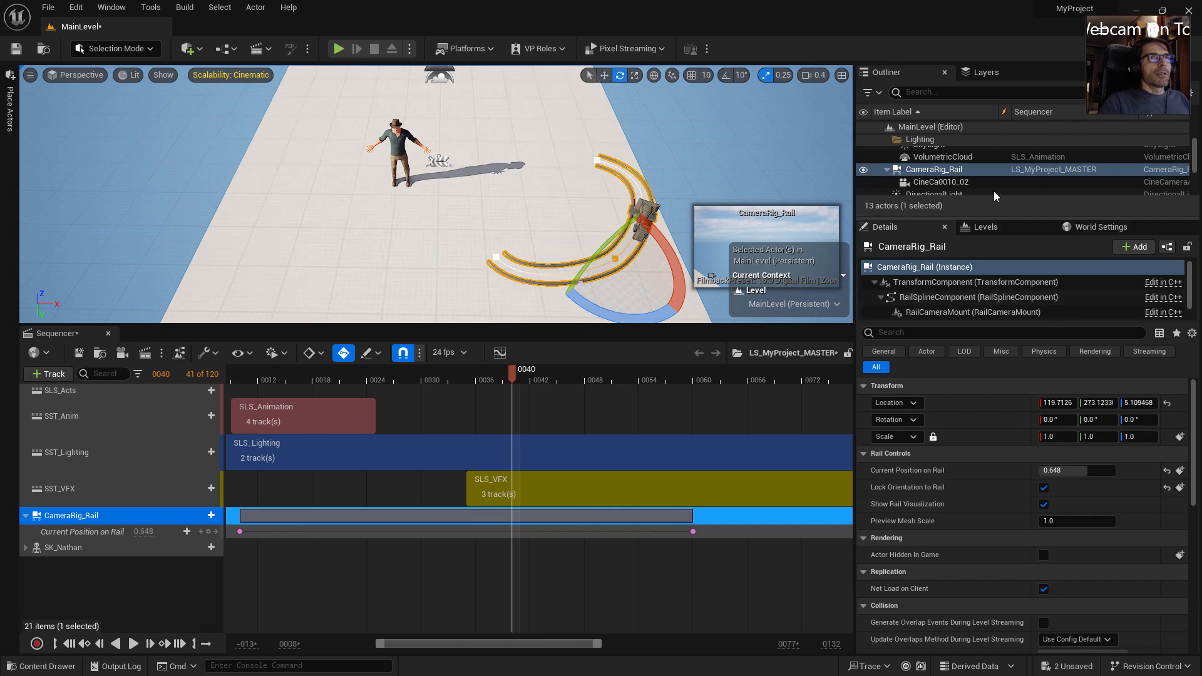
click(936, 182)
right_click(932, 183)
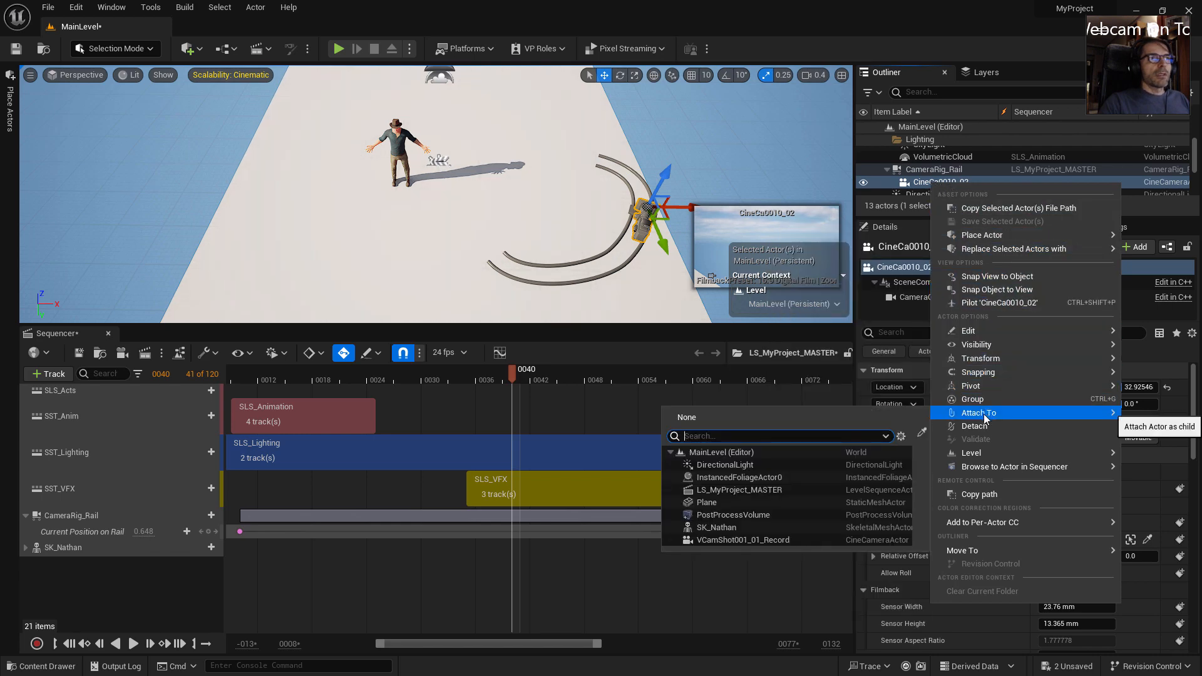
click(1002, 425)
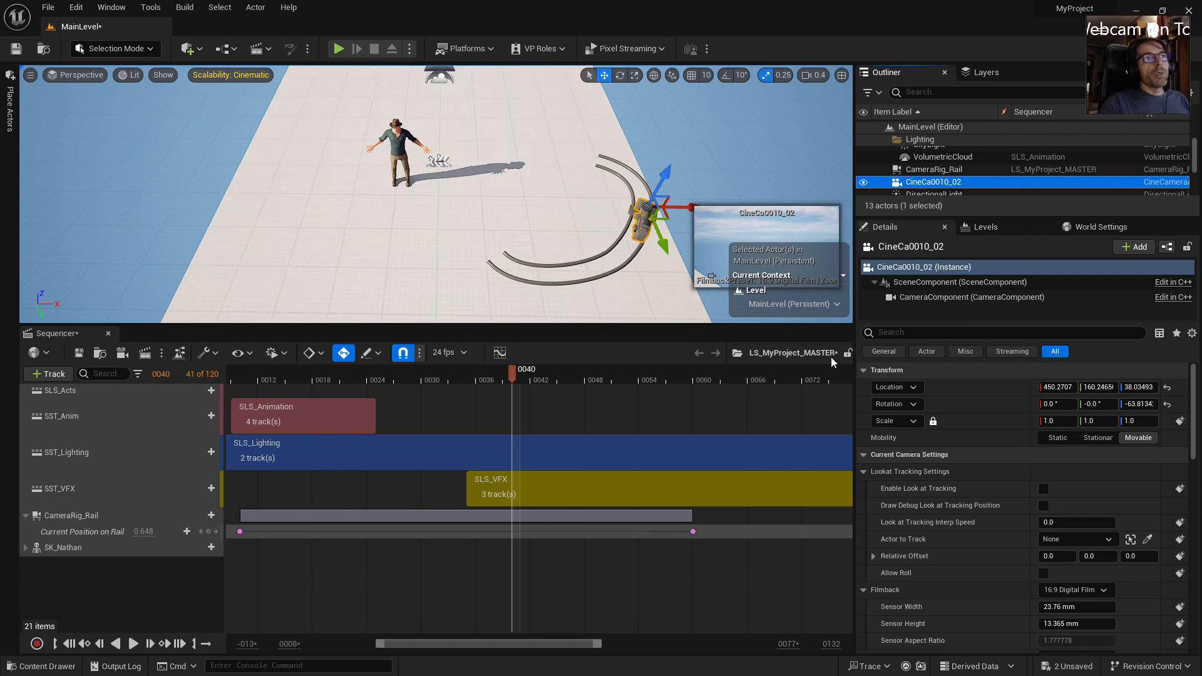
Scrub the sequence back and forth to check the rail mount's movement without the camera, stopping at frame 31
drag(513, 374, 440, 382)
drag(332, 374, 704, 368)
drag(464, 349, 431, 363)
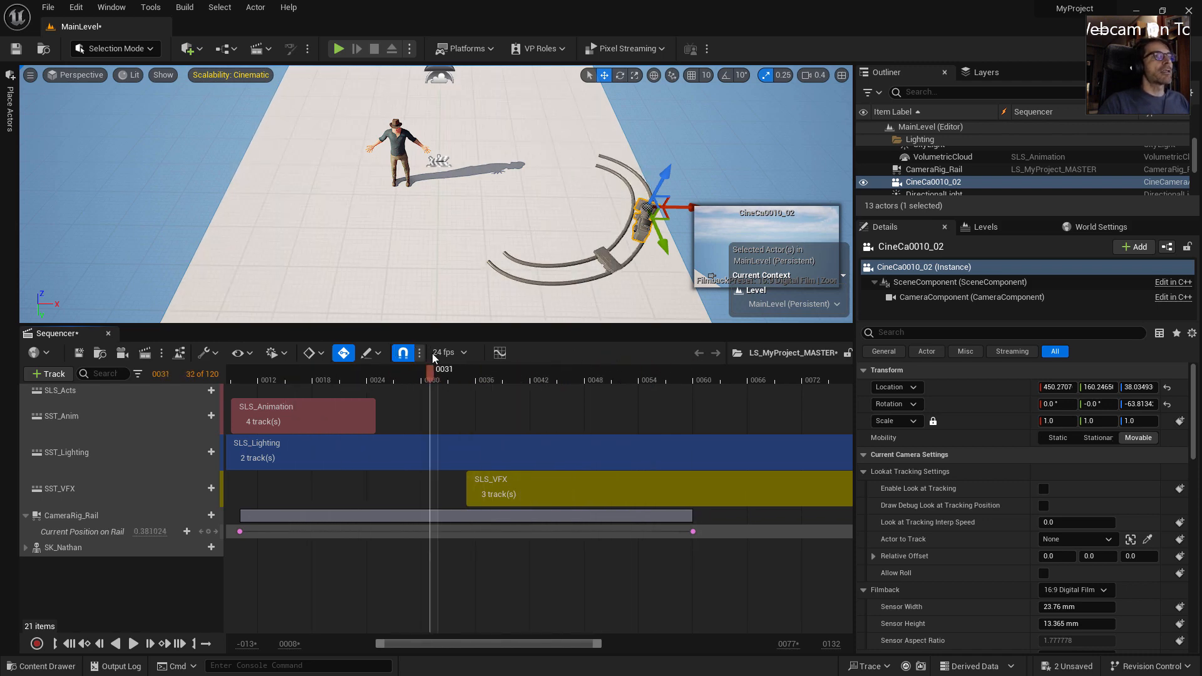
Add a Camera Rig Crane to the level and move it to about X -250, Y 352, in front of the character
click(191, 50)
mouse_move(226, 124)
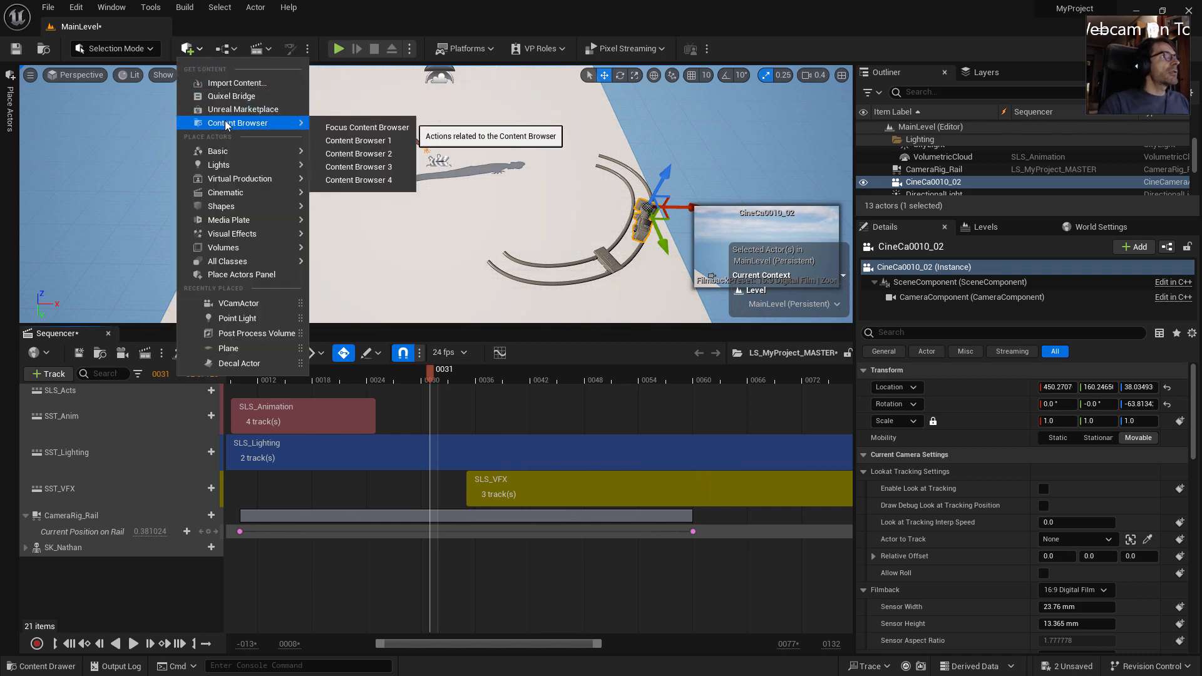
mouse_move(261, 194)
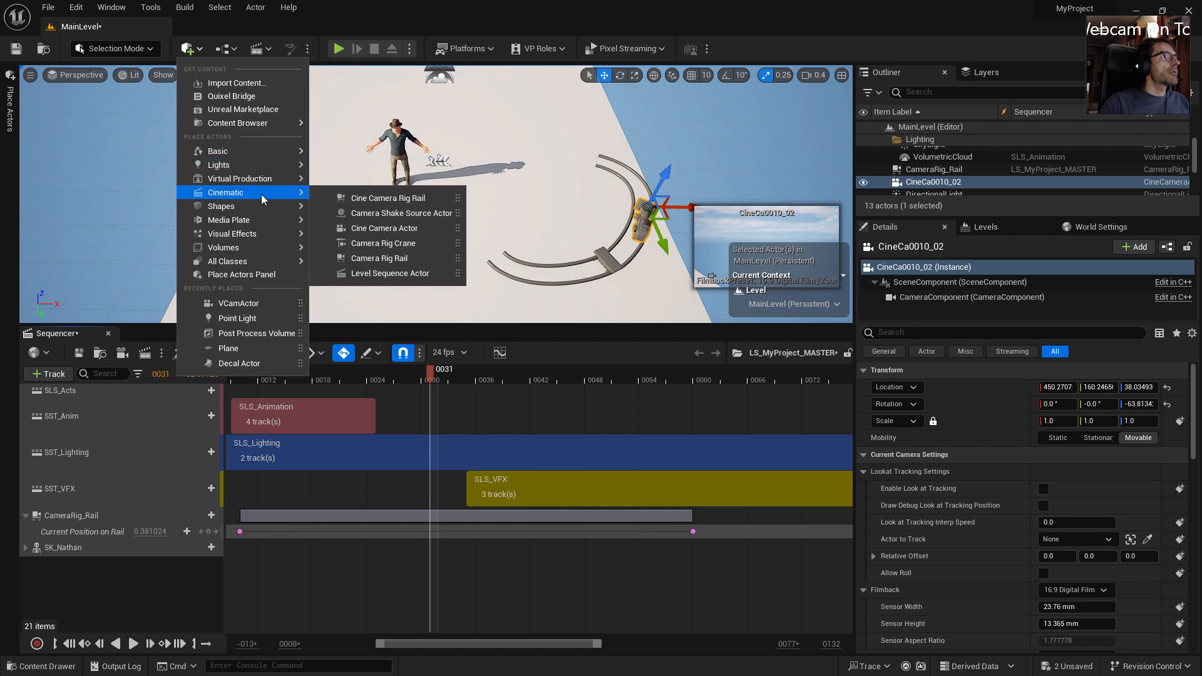
click(385, 243)
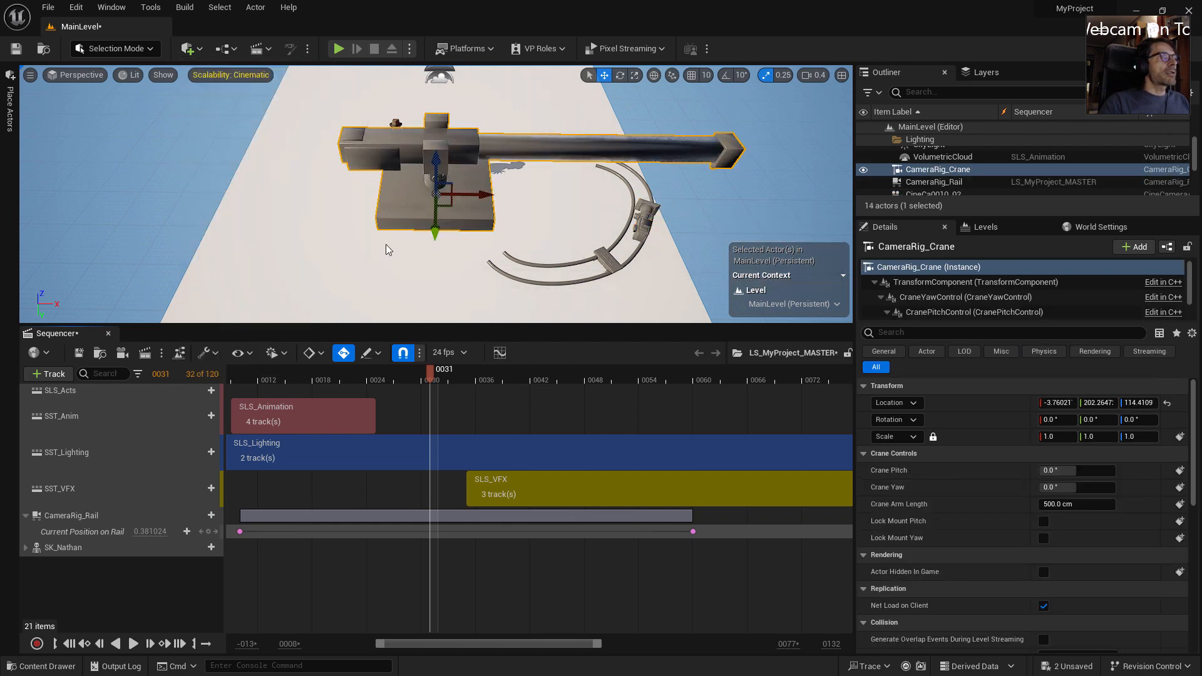
drag(438, 202, 296, 273)
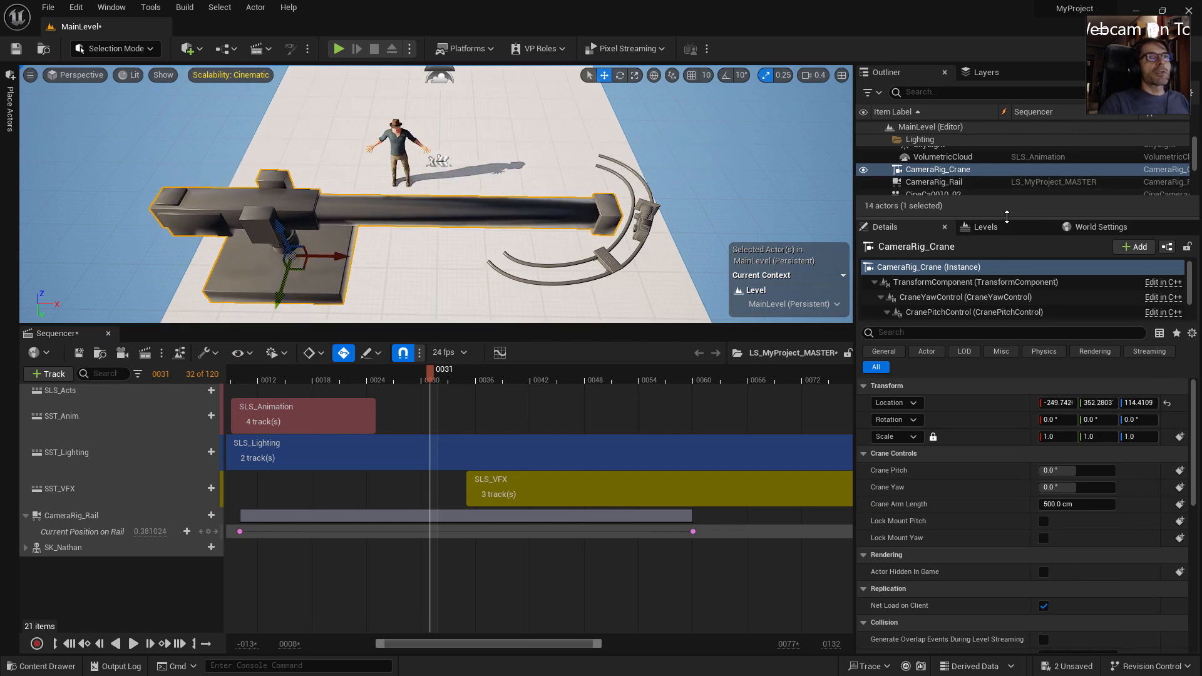
Enlarge the Outliner and parent CineCa0010_02 to CameraRig_Crane
drag(1006, 216, 1005, 265)
drag(904, 194, 937, 169)
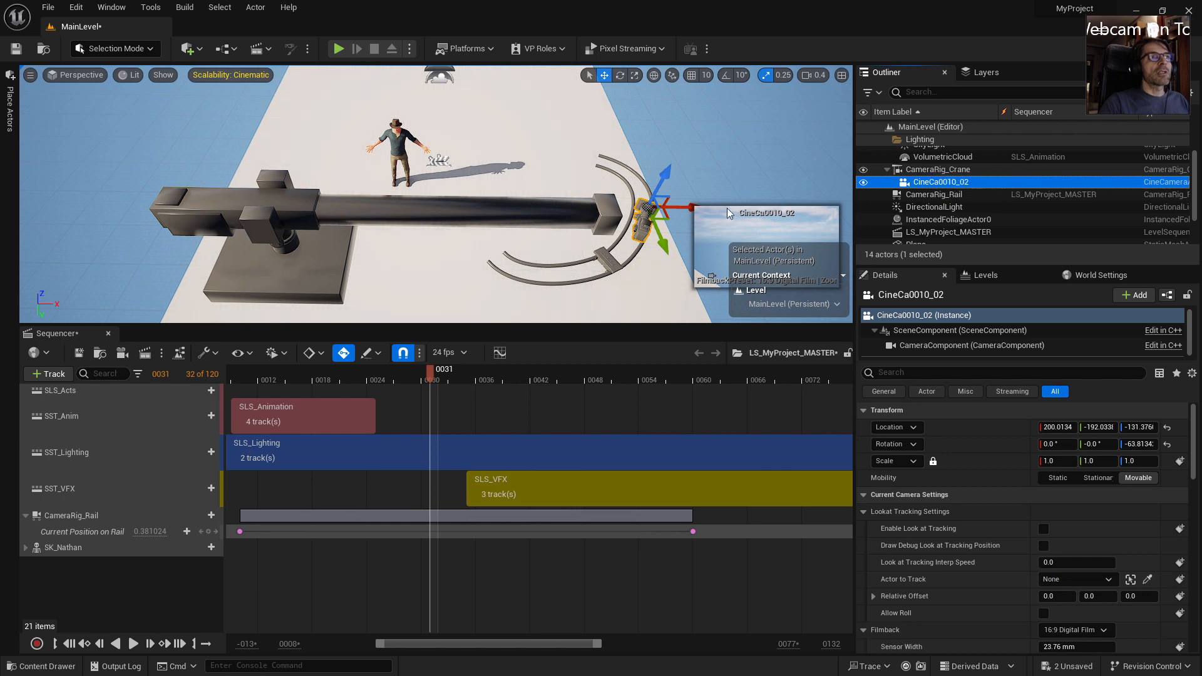
alt+drag(532, 239, 518, 241)
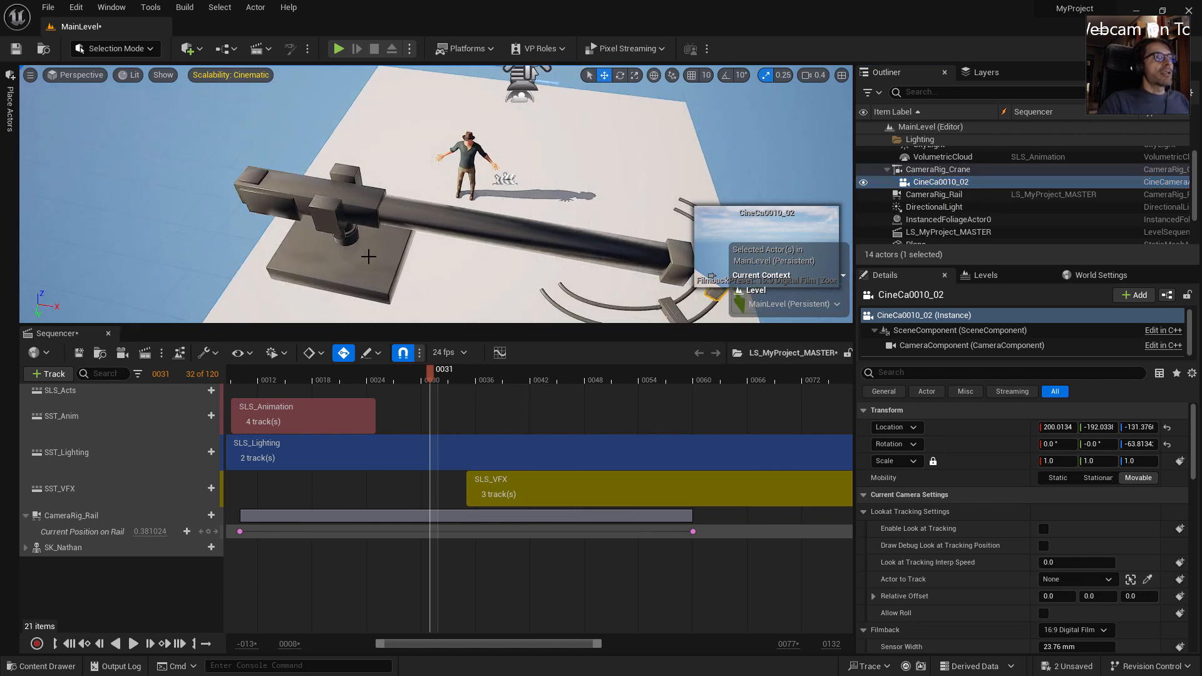
Select CameraRig_Crane and try out its Crane Pitch while viewing the end of the arm
click(367, 255)
alt+drag(415, 265, 483, 246)
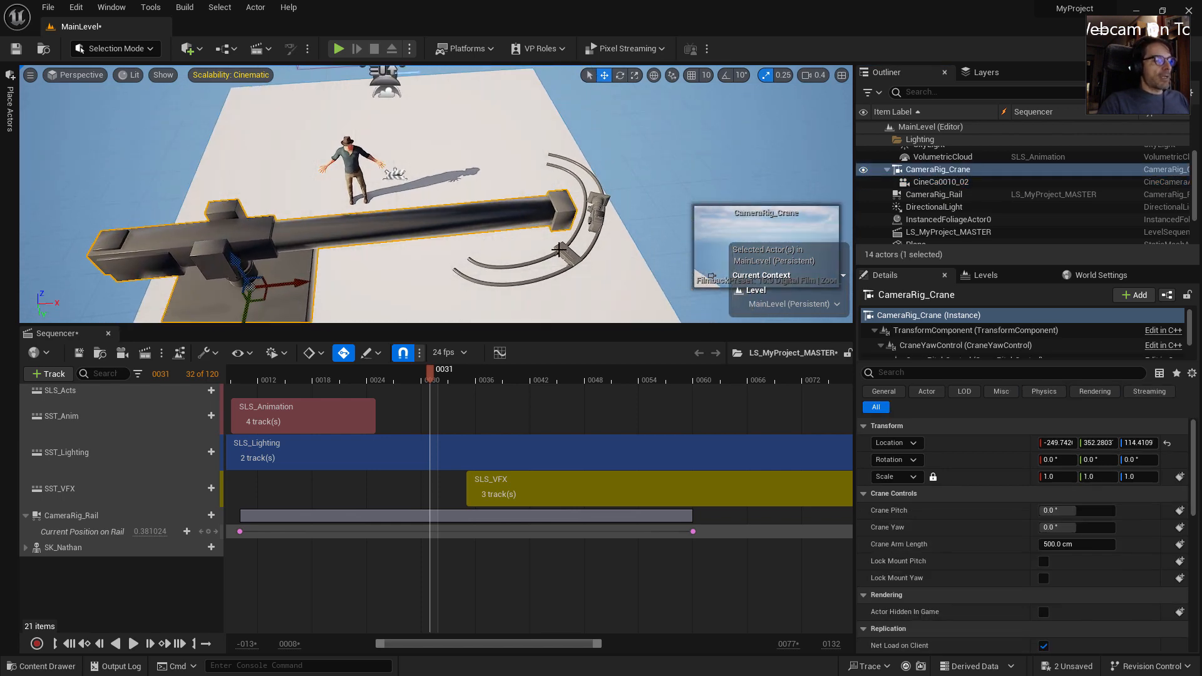
alt+drag(559, 250, 552, 251)
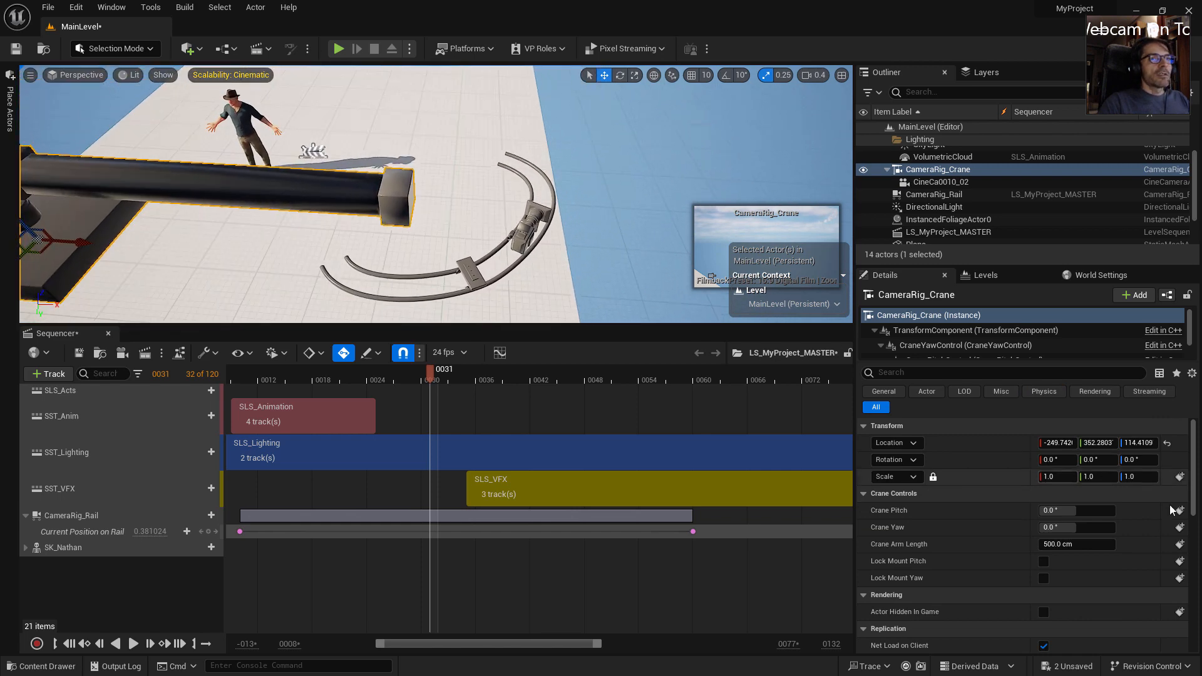
drag(1073, 510, 1073, 510)
alt+drag(594, 261, 595, 259)
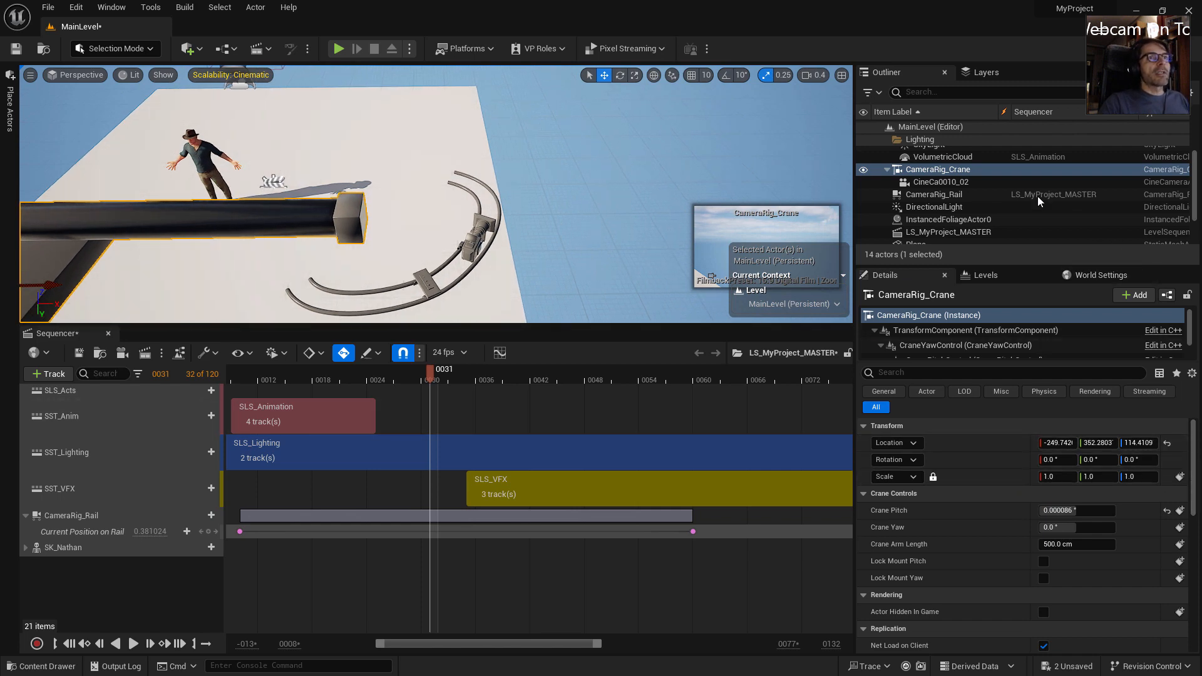
Reset the location and rotation of CineCa0010_02 so it sits on the crane's mount
click(954, 183)
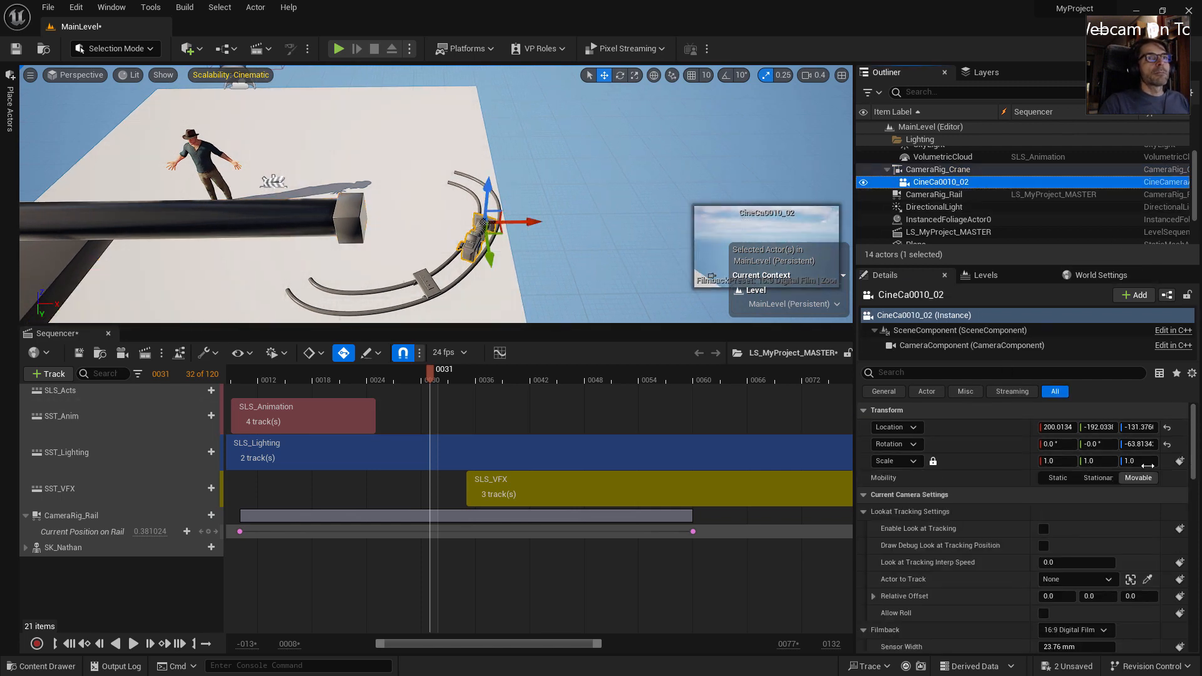
click(1167, 428)
click(1168, 444)
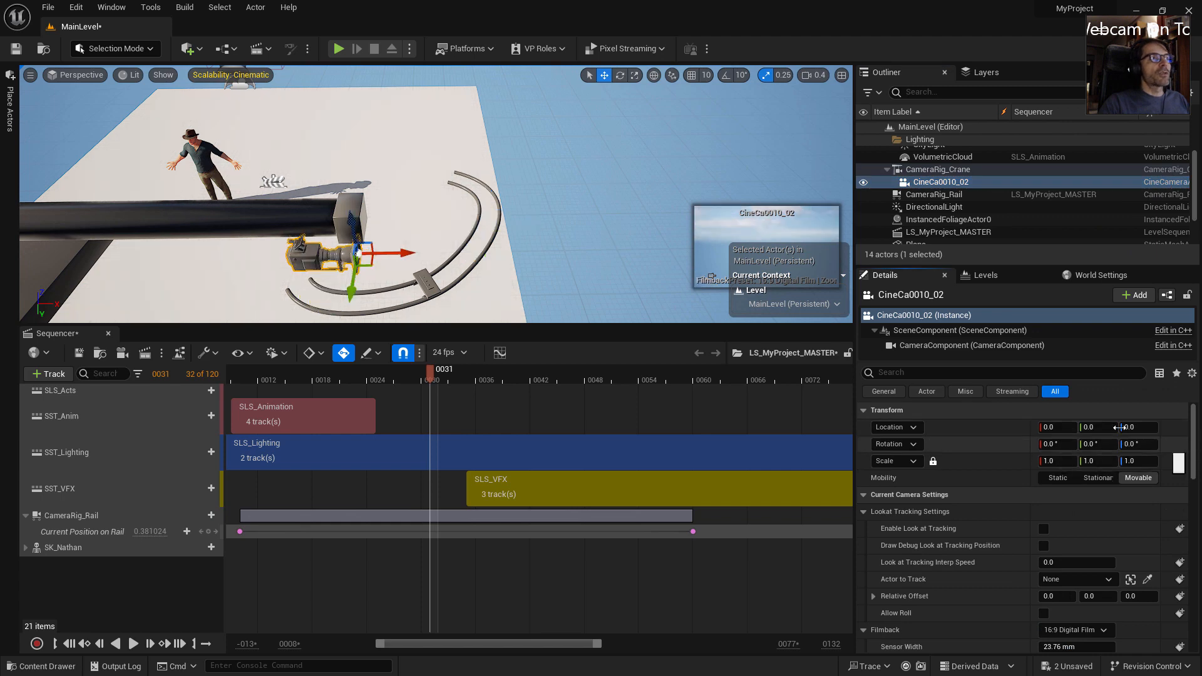
mouse_move(510, 235)
alt+mouse_down()
mouse_move(462, 242)
mouse_move(499, 235)
alt+mouse_up()
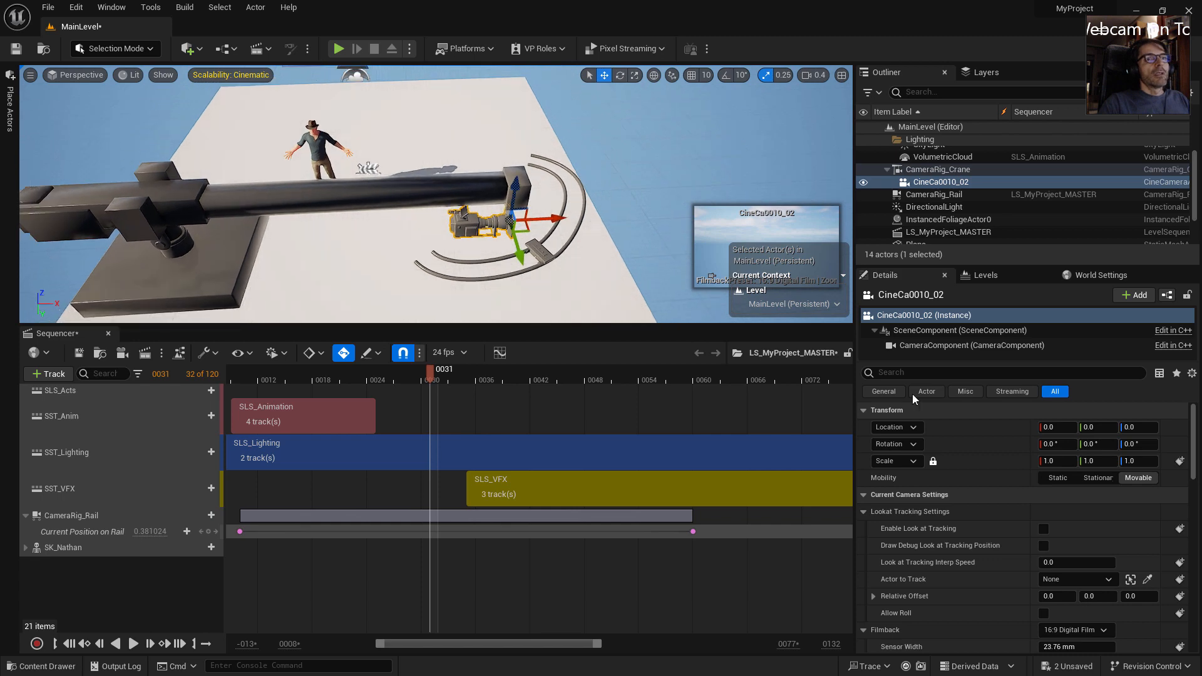
Swing CameraRig_Crane to a Crane Yaw of about -17.28° and set its Crane Pitch to 0°
click(174, 266)
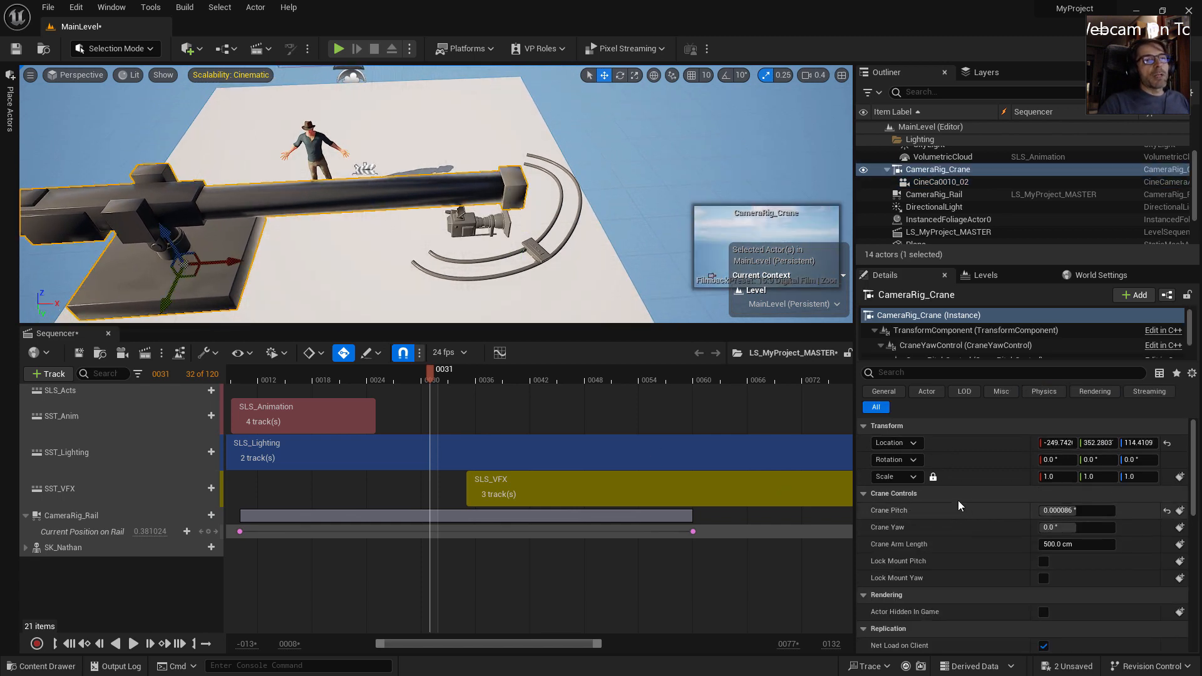
drag(1072, 510, 1076, 524)
text(0)
key(Return)
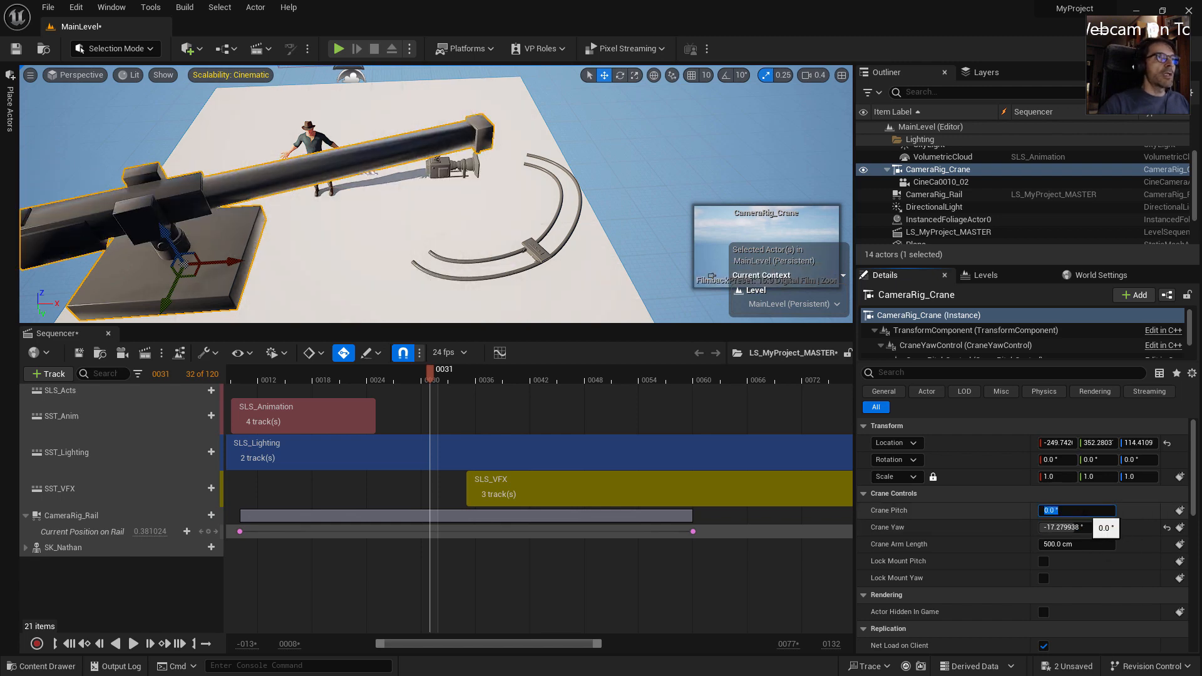
Adjust the Crane Arm Length to about 304 cm and inspect the shortened arm up close
scroll(592, 260, down, 5)
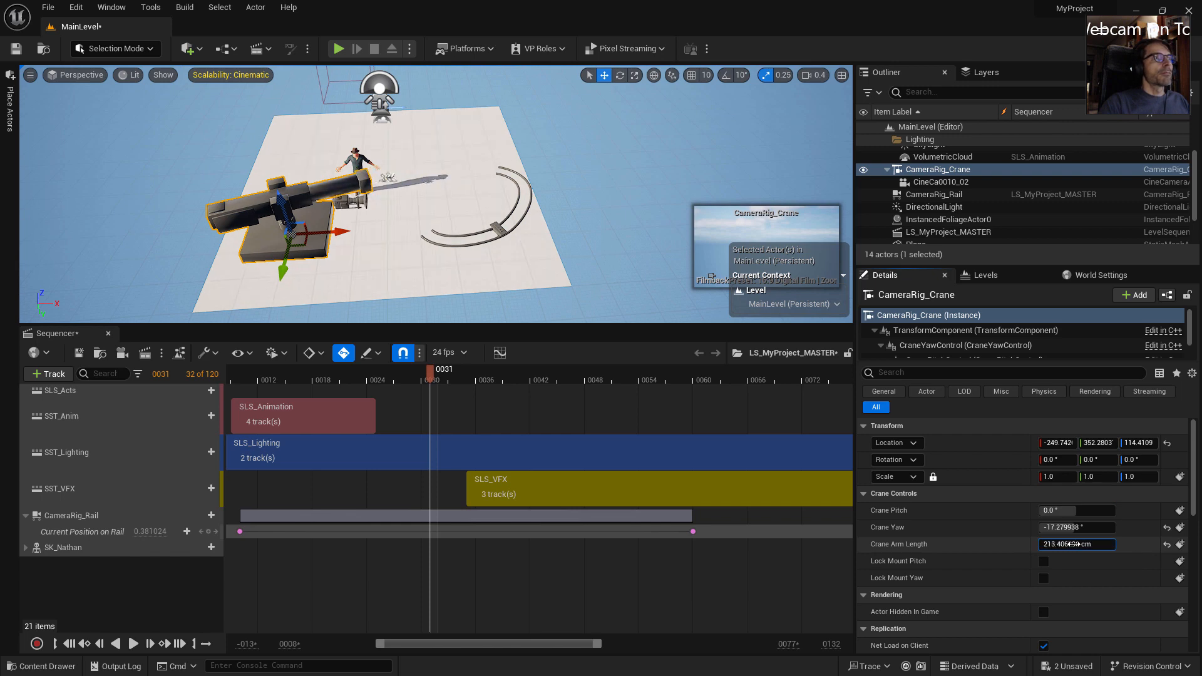
mouse_move(1088, 542)
mouse_down()
mouse_move(1102, 543)
mouse_move(1073, 535)
mouse_move(1098, 528)
mouse_move(1075, 528)
mouse_move(1103, 524)
mouse_move(1076, 523)
mouse_up()
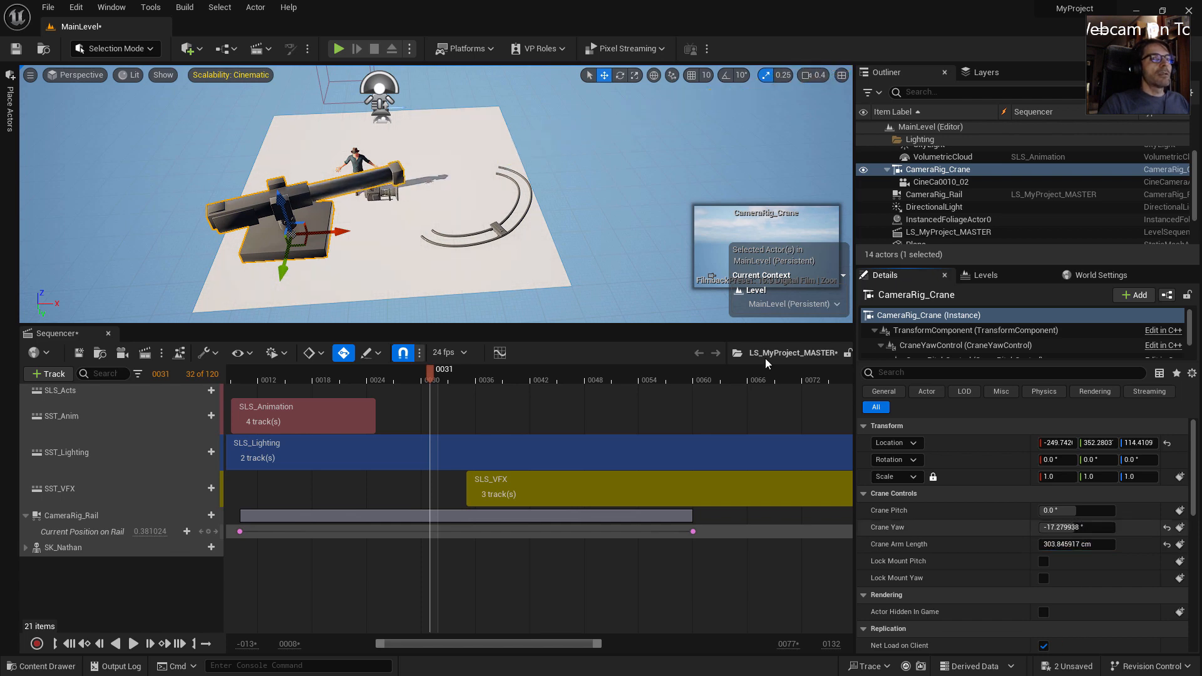
right_drag(492, 268, 490, 261)
key(w)
scroll(490, 261, down, 4)
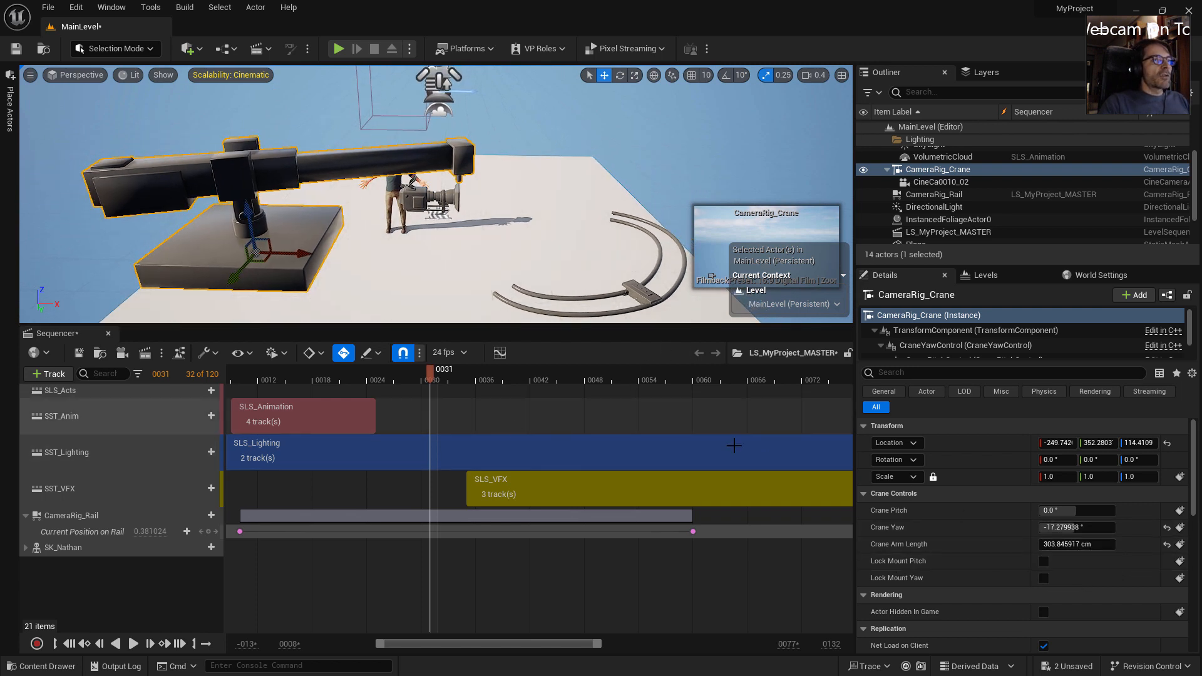
Test the crane's movement with a Crane Pitch of about 5.76° and a Crane Yaw of about -92.16°
drag(1075, 512, 1075, 513)
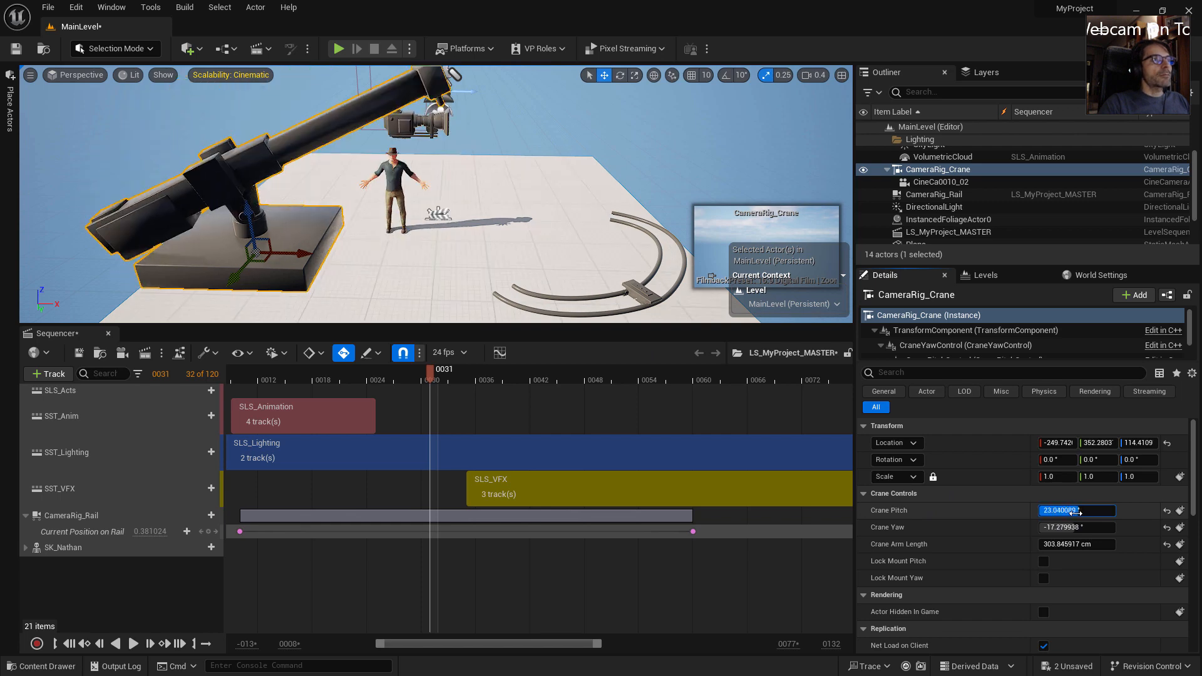
key(ctrl+z)
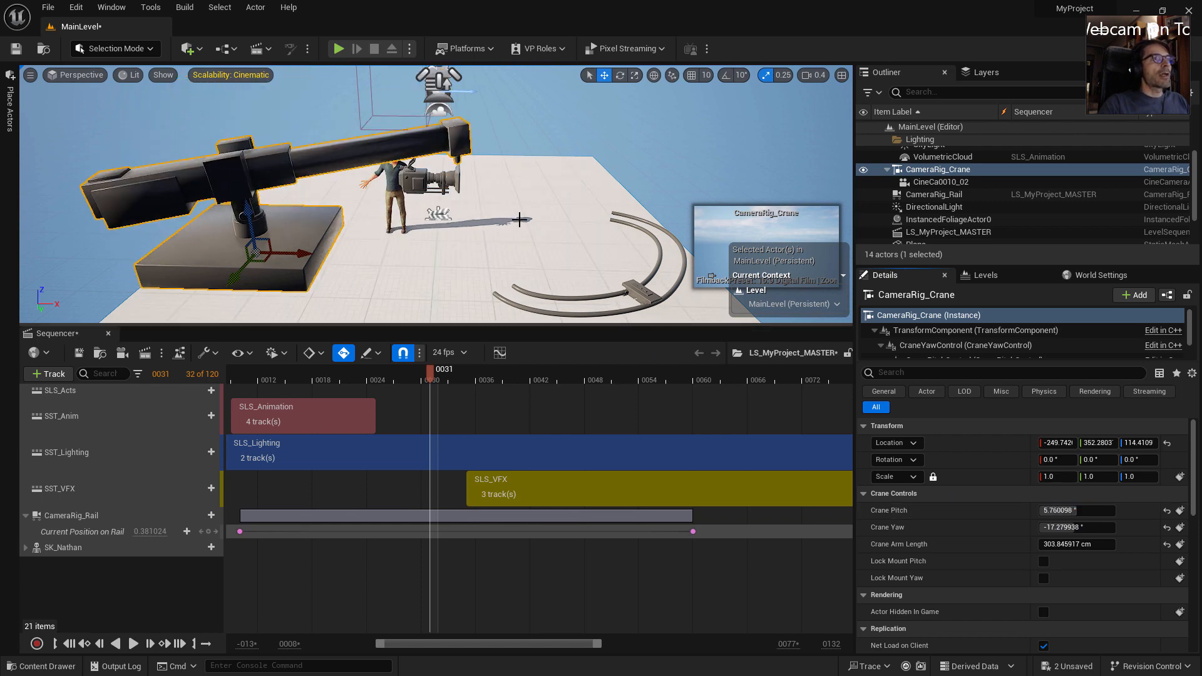
right_drag(519, 220, 519, 219)
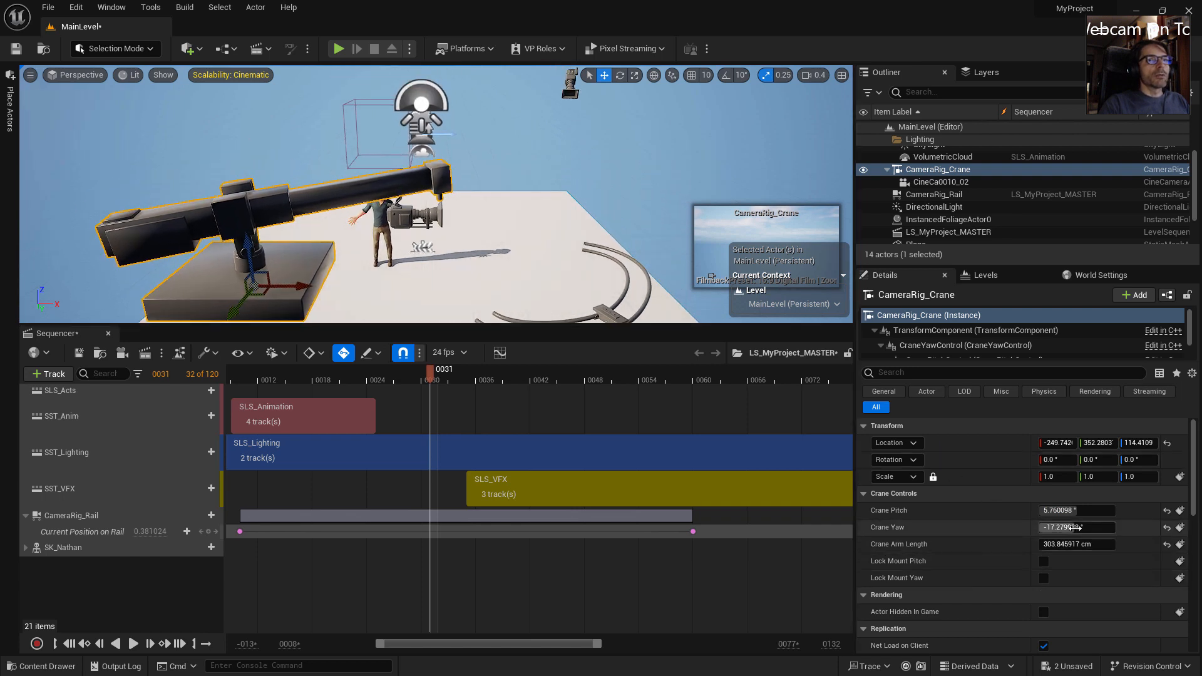
drag(1075, 528, 1076, 528)
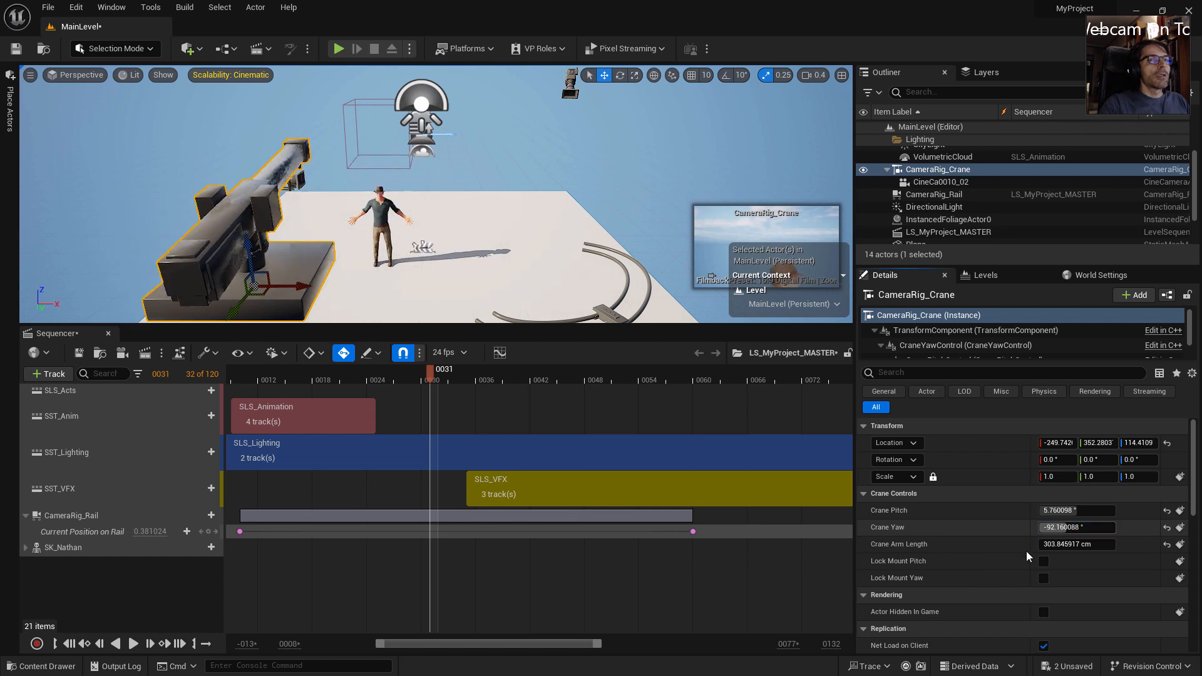
Enable Lock Mount Pitch on the crane and set both Crane Yaw and Crane Pitch to about -17.28°
click(1044, 561)
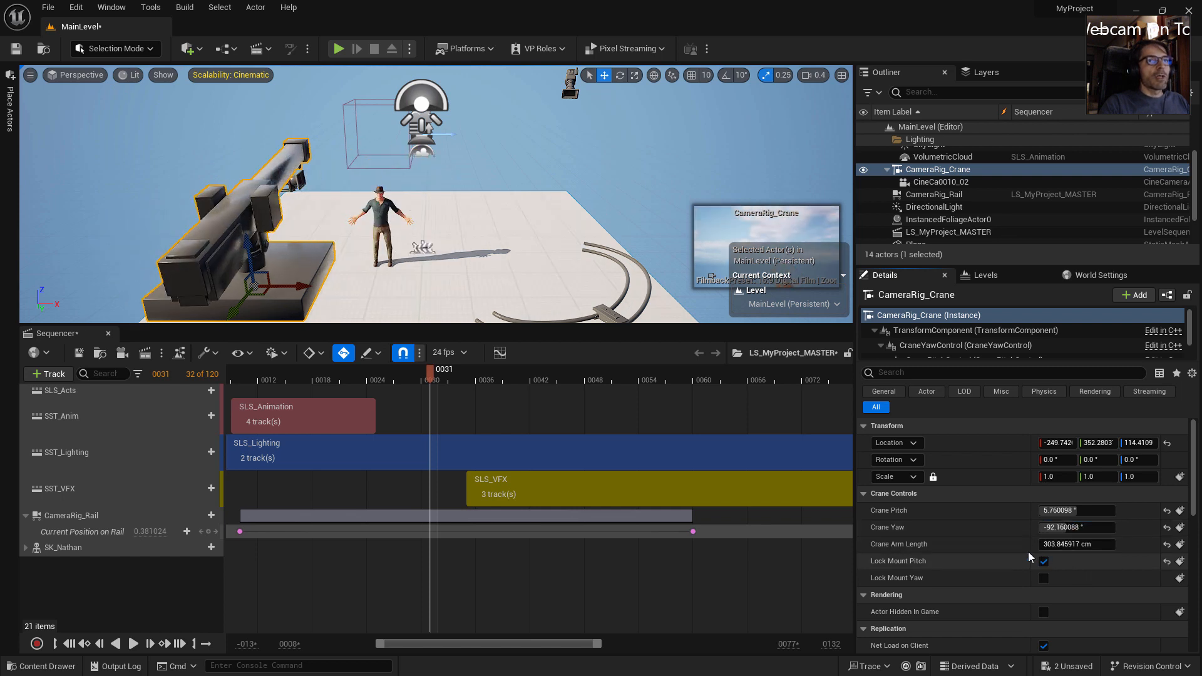
right_drag(517, 269, 528, 273)
drag(1050, 529, 1014, 529)
mouse_move(1083, 511)
mouse_down()
mouse_move(1121, 510)
mouse_move(1065, 510)
mouse_move(1102, 510)
mouse_move(1064, 510)
mouse_move(1083, 510)
mouse_move(1067, 511)
mouse_move(1077, 518)
mouse_up()
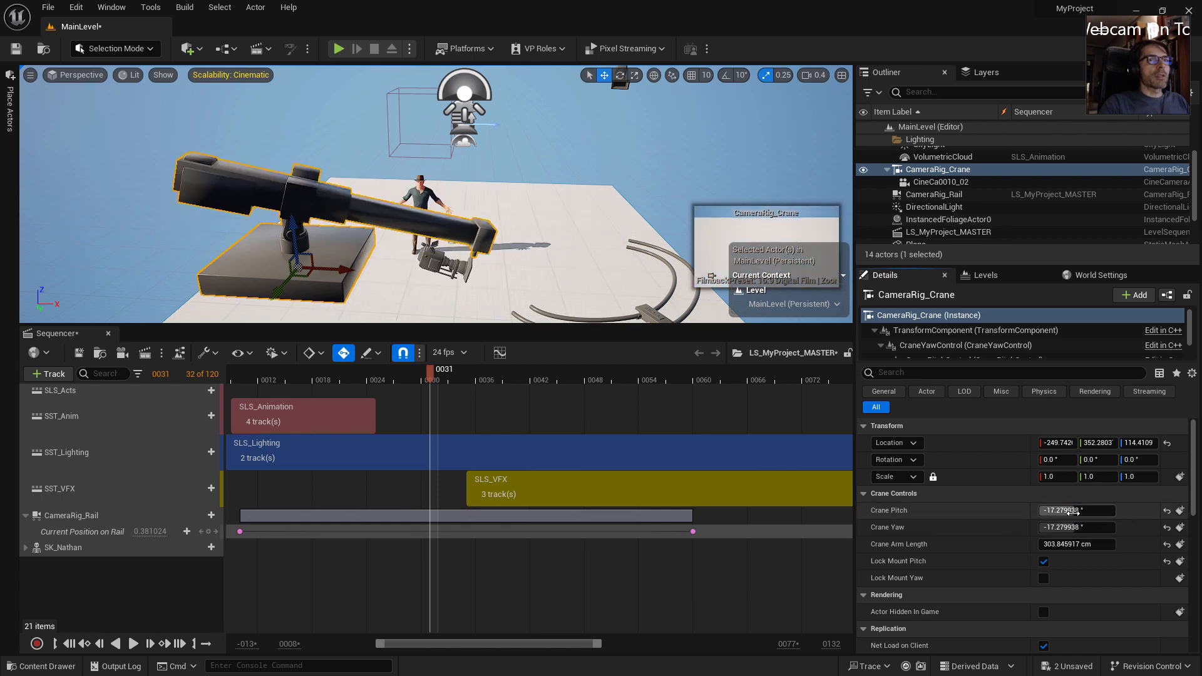
Set the Crane Yaw to about -69.12°, enable Lock Mount Yaw, and raise the Crane Pitch to about 17.28°
drag(1073, 527, 1069, 527)
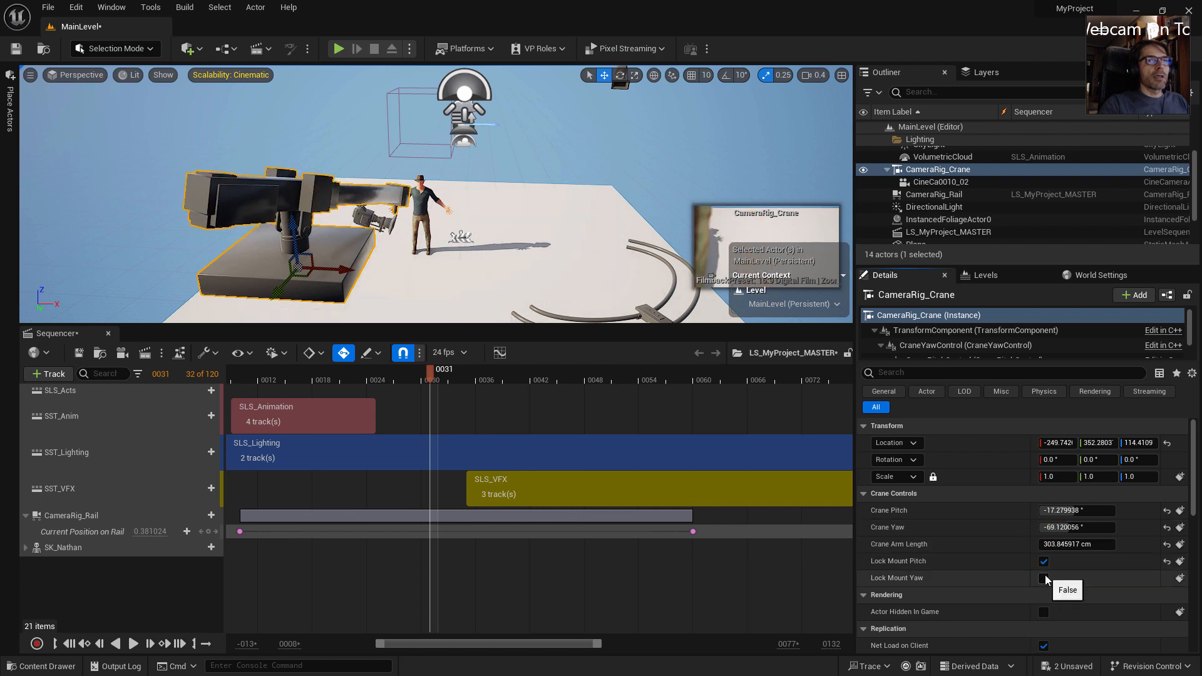
click(1043, 577)
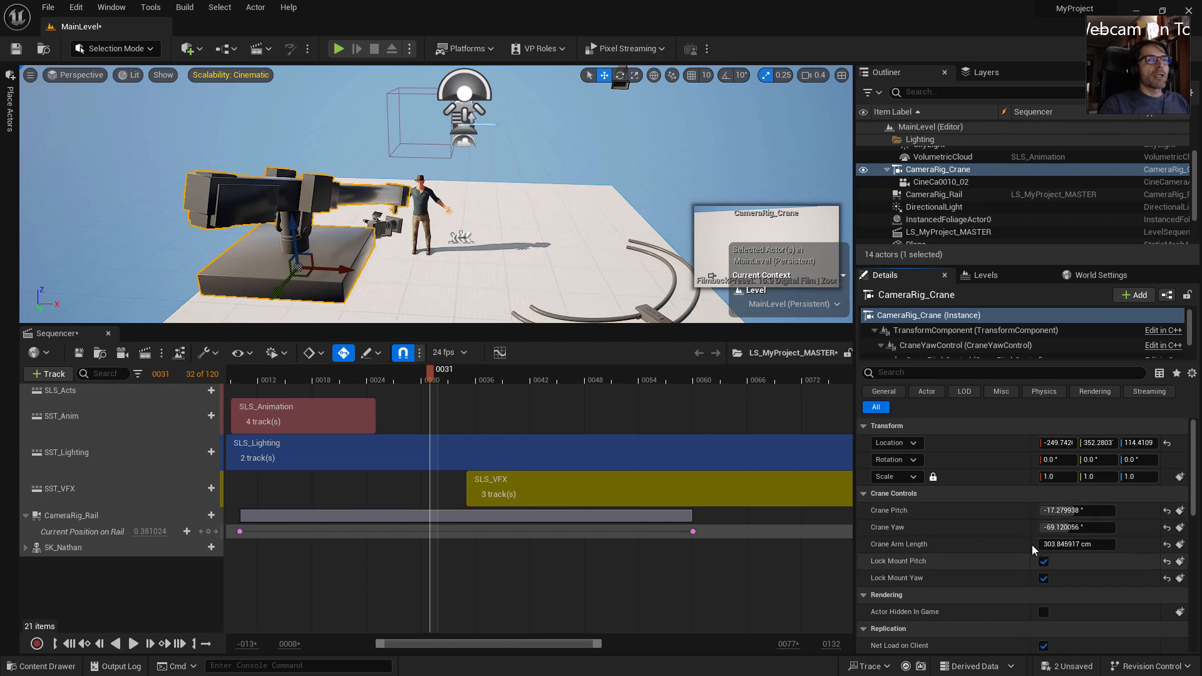
drag(1065, 528, 1067, 510)
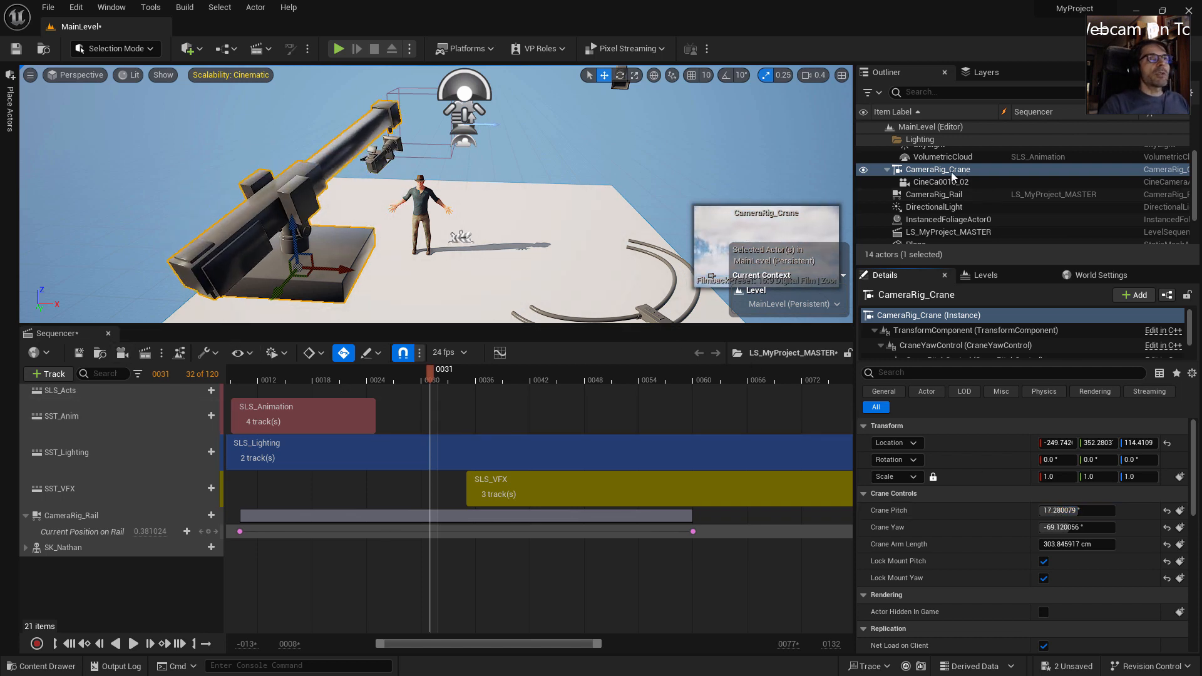
Add the CameraRig_Crane actor from the Outliner to the LS_MyProject_MASTER sequence as a track
drag(933, 170, 186, 537)
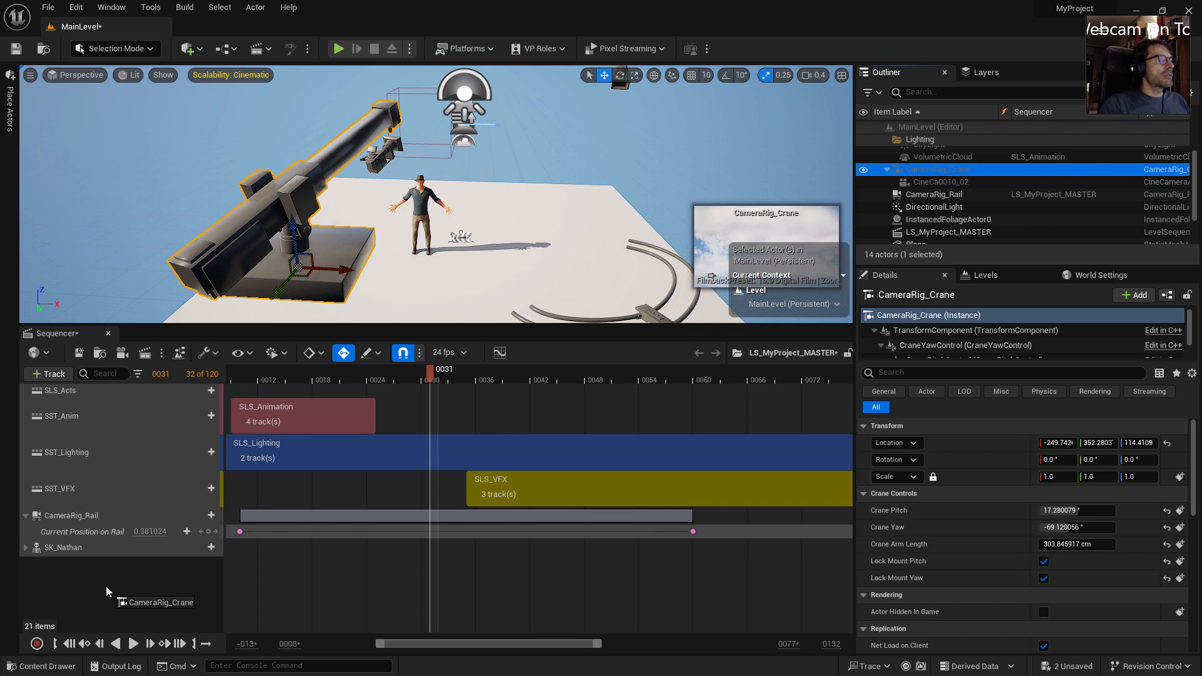
drag(107, 586, 106, 587)
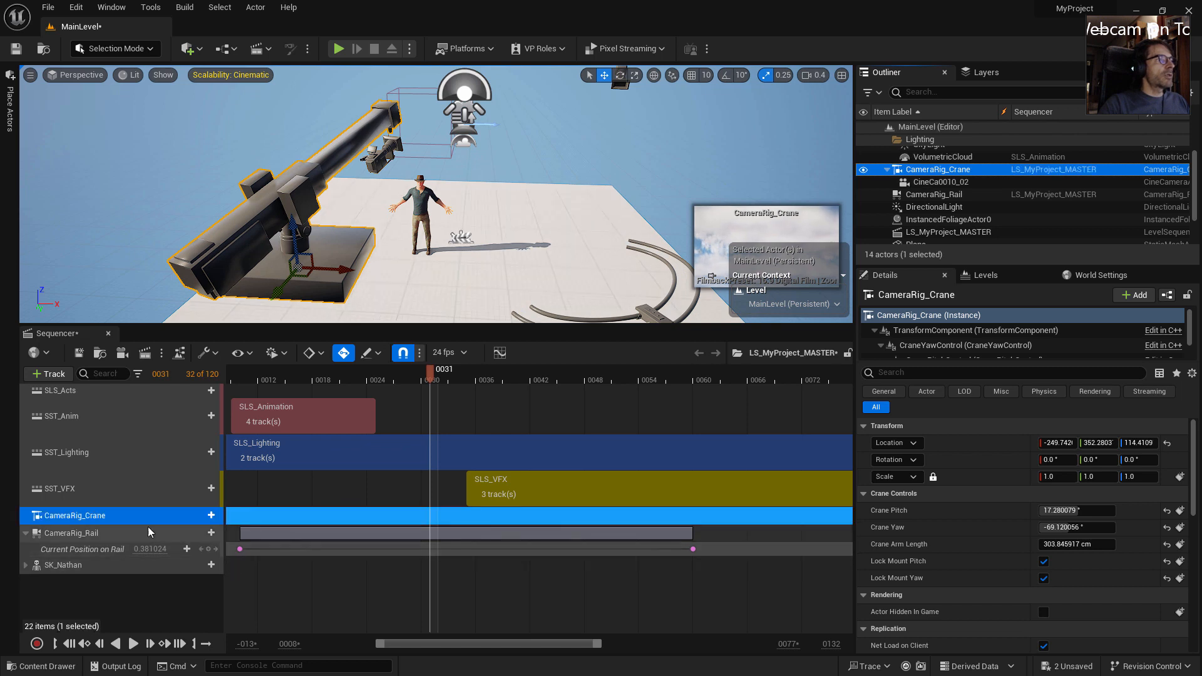
click(83, 516)
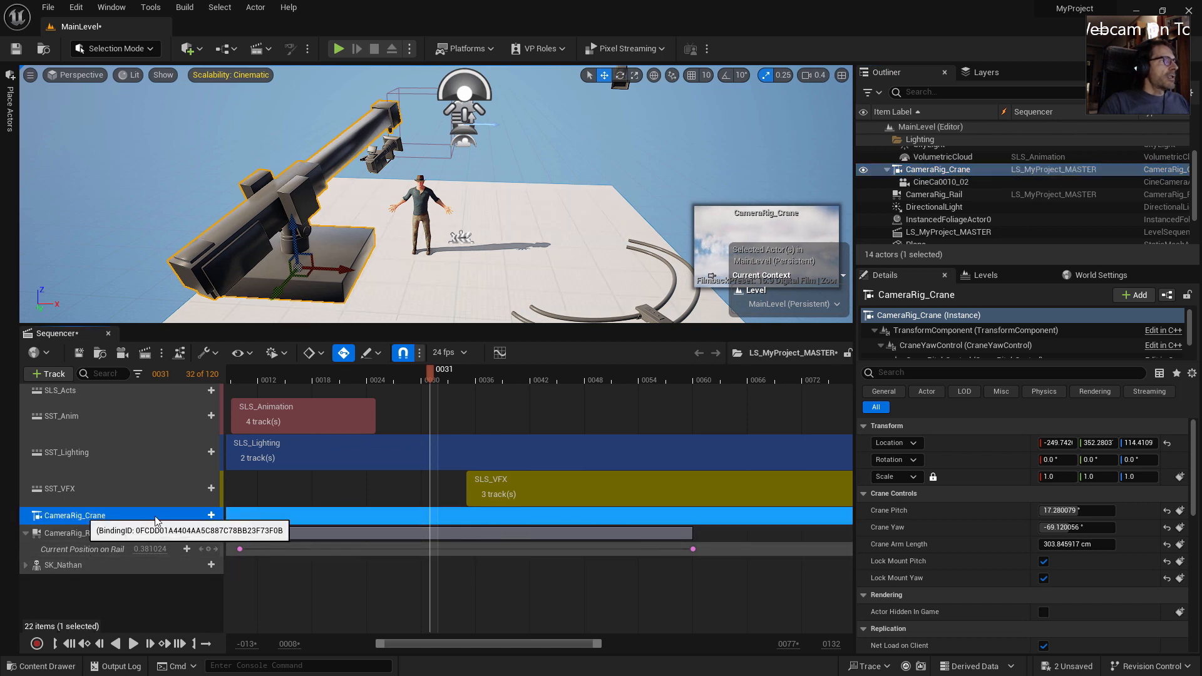
Add Crane Pitch, Crane Arm Length and Crane Yaw property tracks to CameraRig_Crane in Sequencer
click(211, 515)
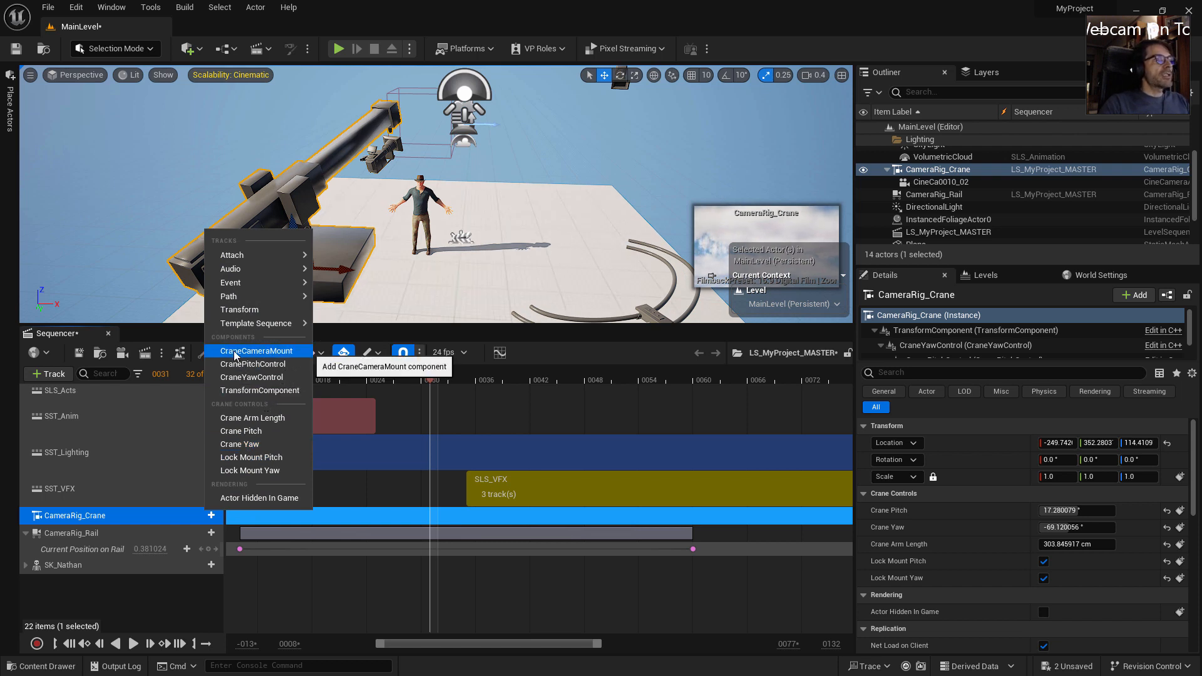
click(244, 432)
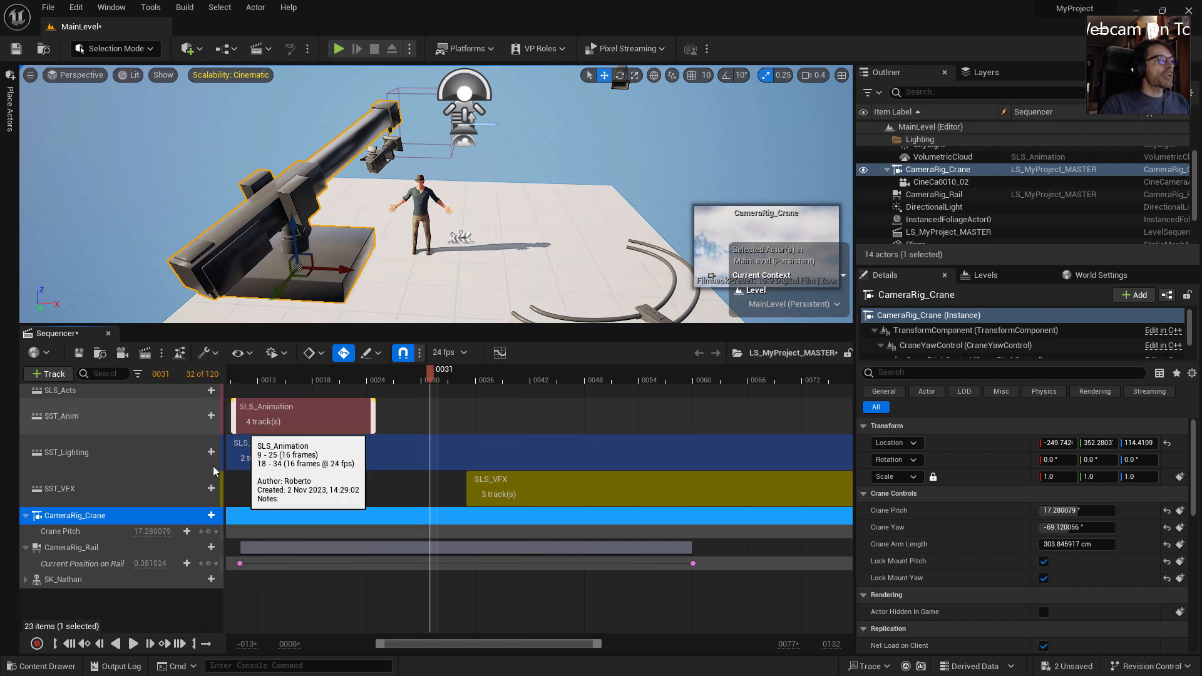
click(212, 515)
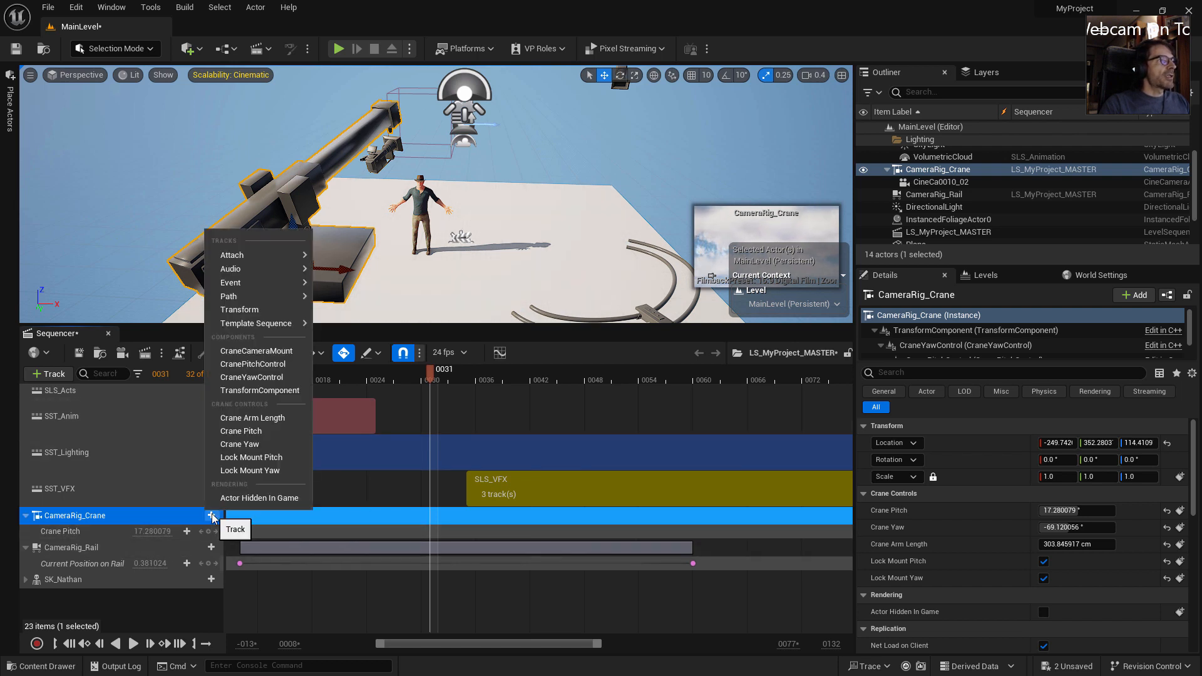
click(264, 418)
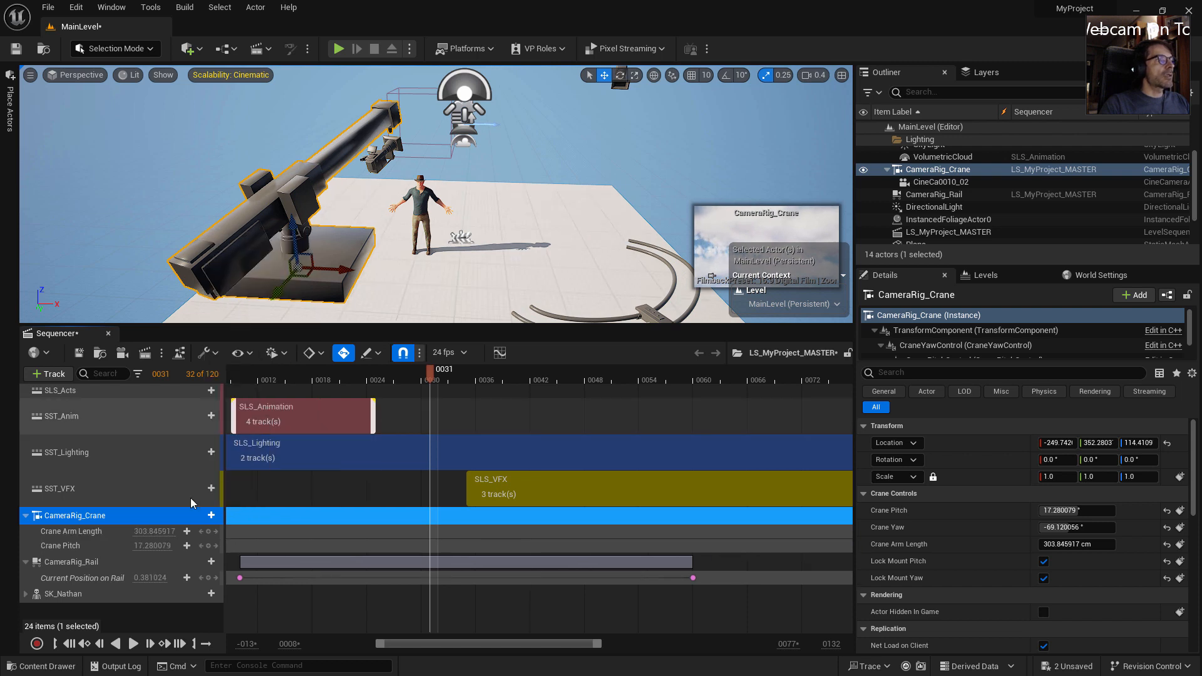
click(212, 516)
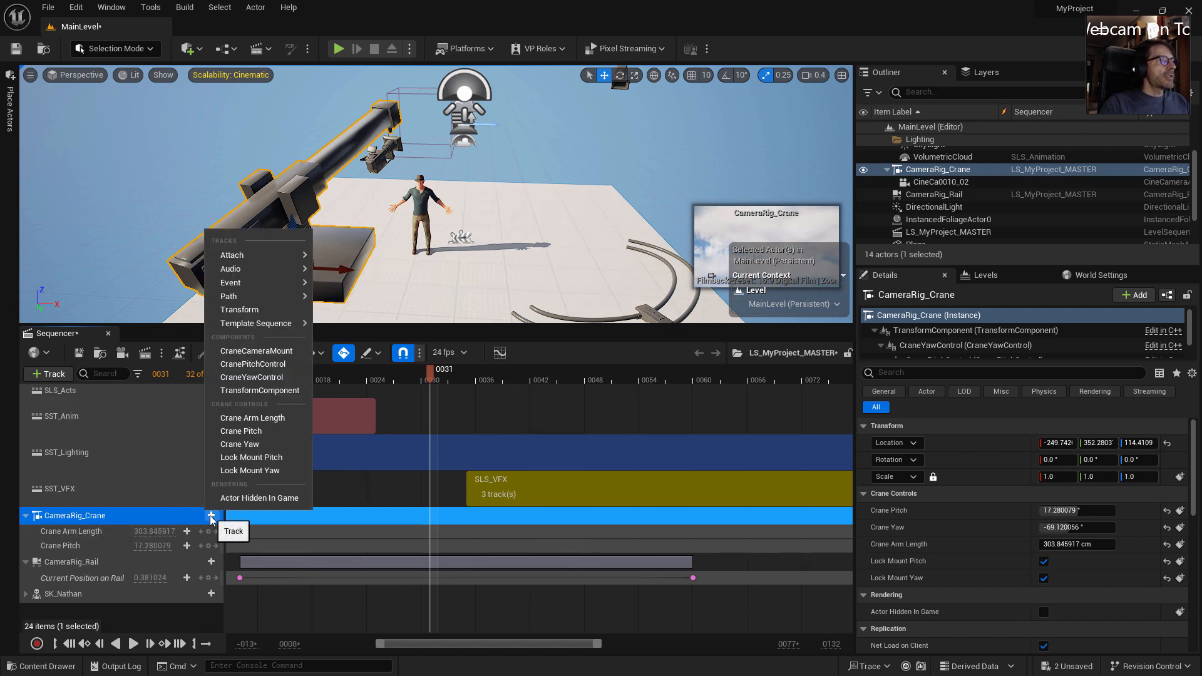
click(253, 446)
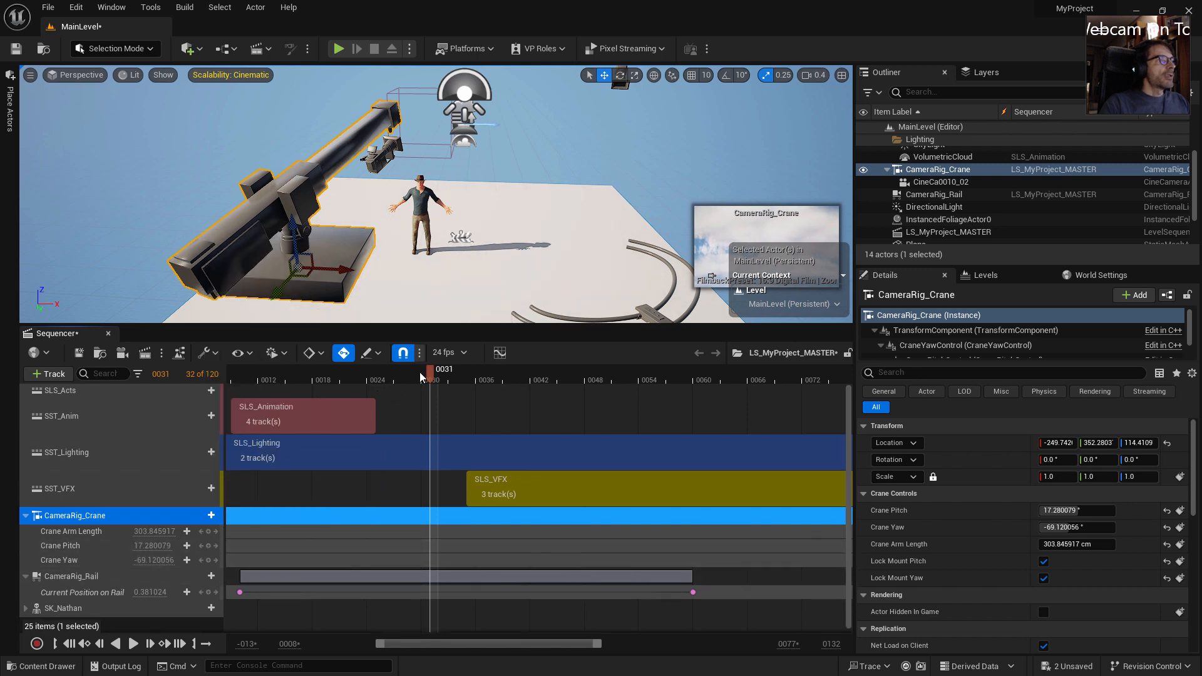
Key Crane Arm Length, Crane Pitch and Crane Yaw at frame 10
drag(386, 385, 239, 377)
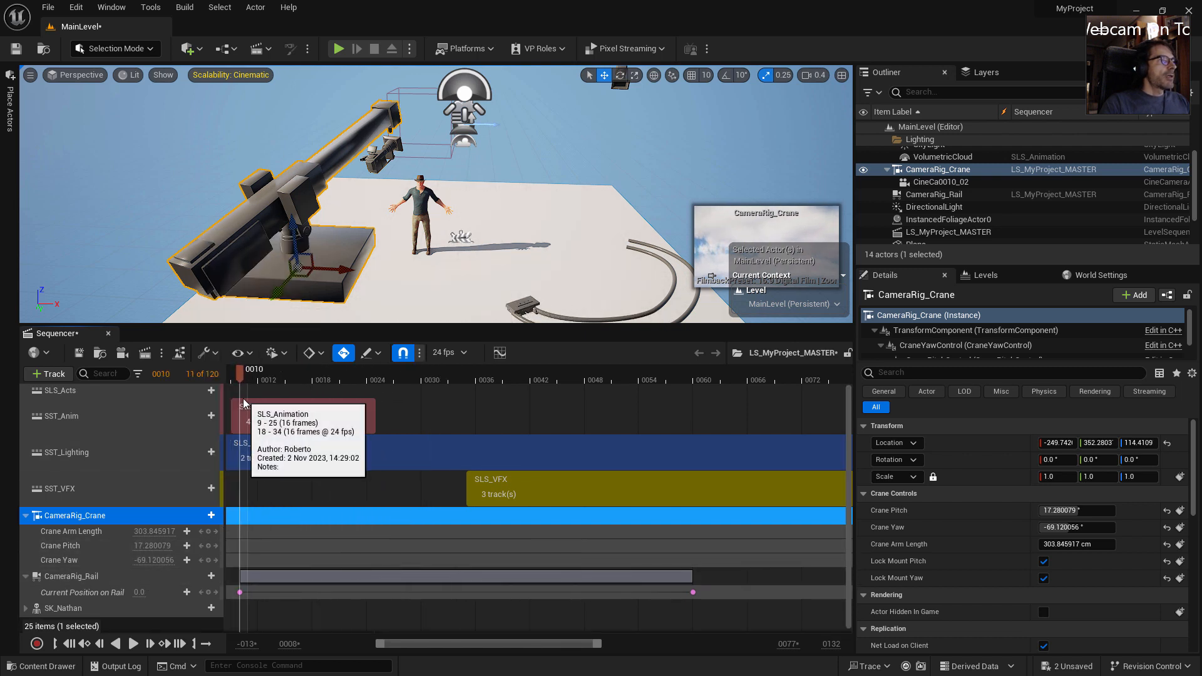
click(208, 531)
click(208, 545)
click(209, 560)
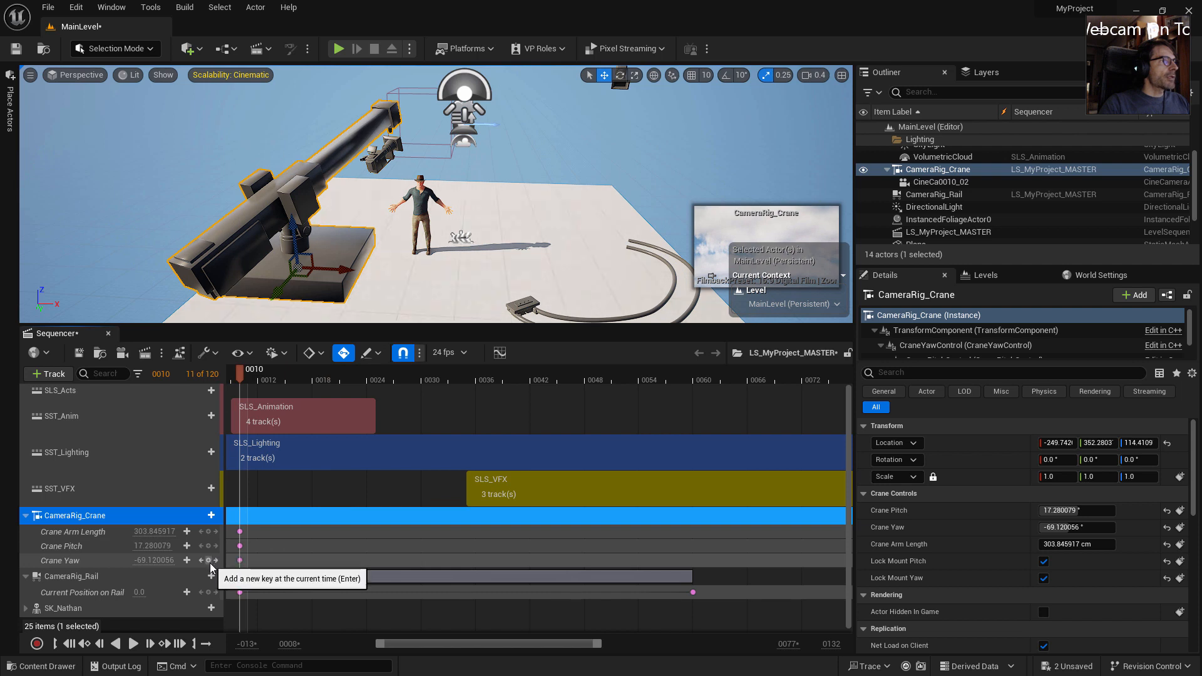
At frame 57, key Crane Pitch about -5.76°, Crane Yaw about -11.52° and Arm Length about 584 cm, and scrub back through the animation
drag(310, 388, 666, 429)
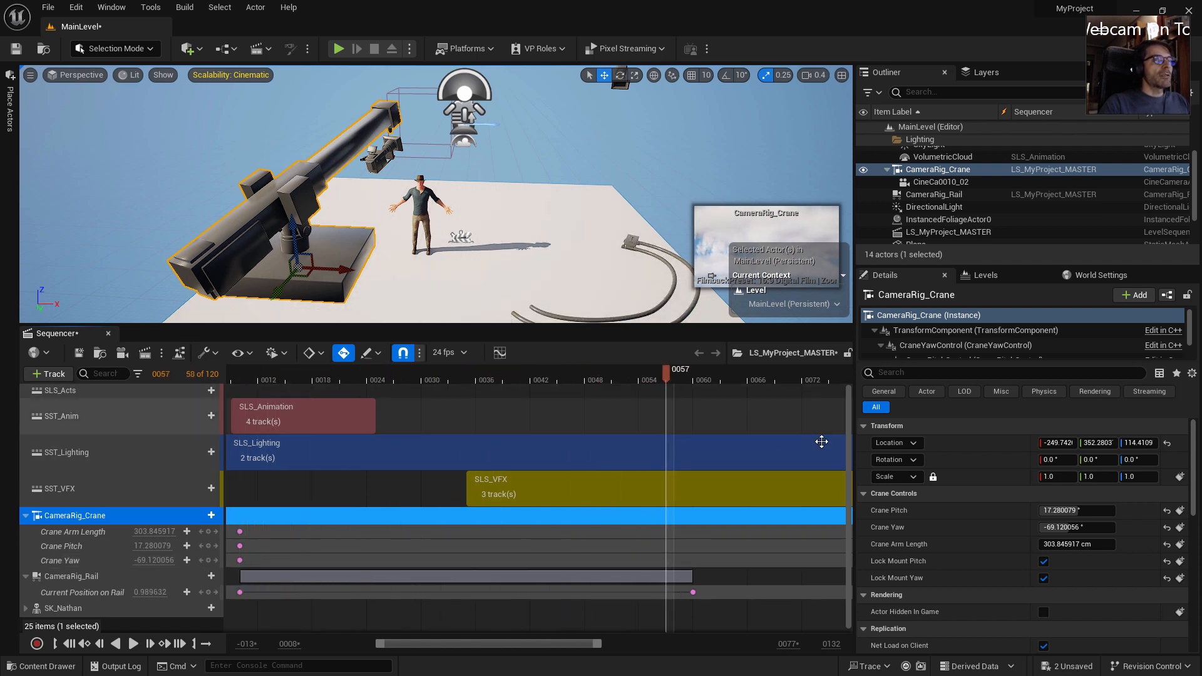
drag(1066, 511, 1070, 544)
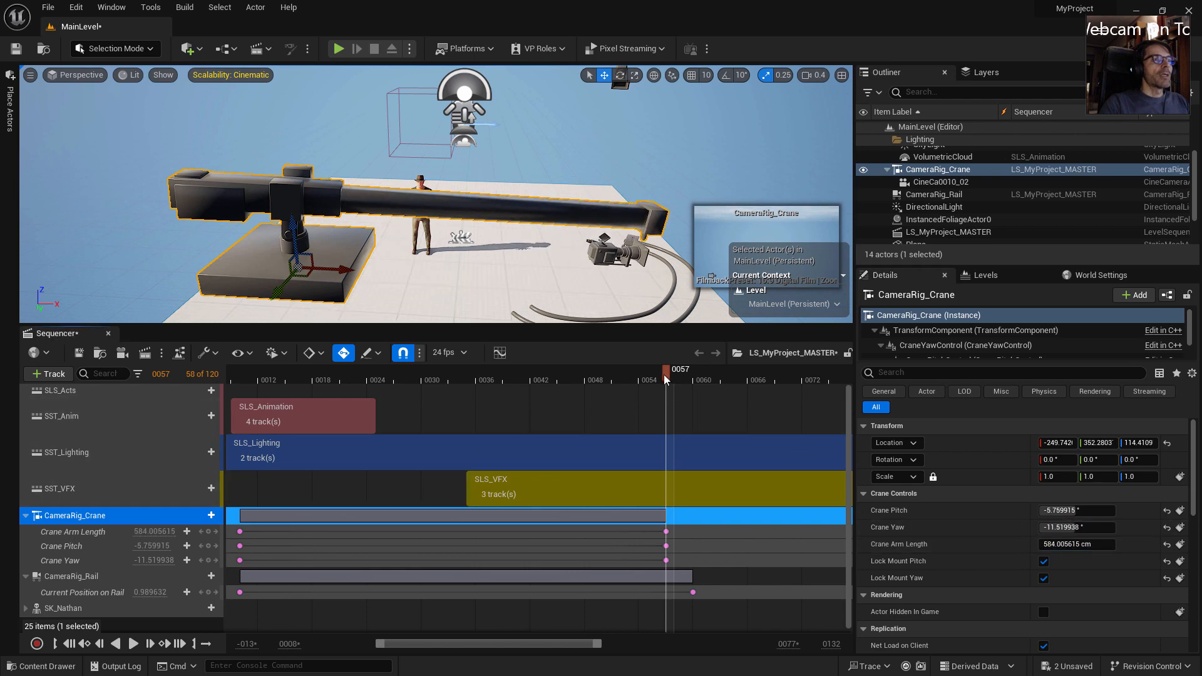
drag(665, 374, 494, 419)
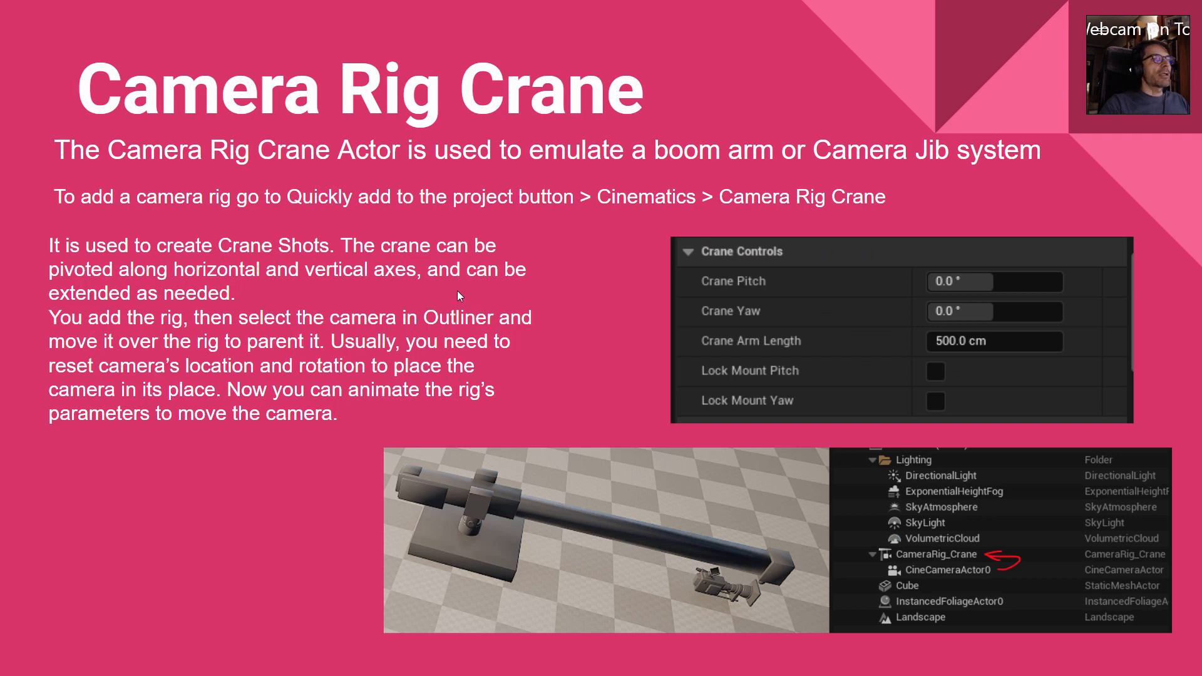
click(457, 290)
key(Left)
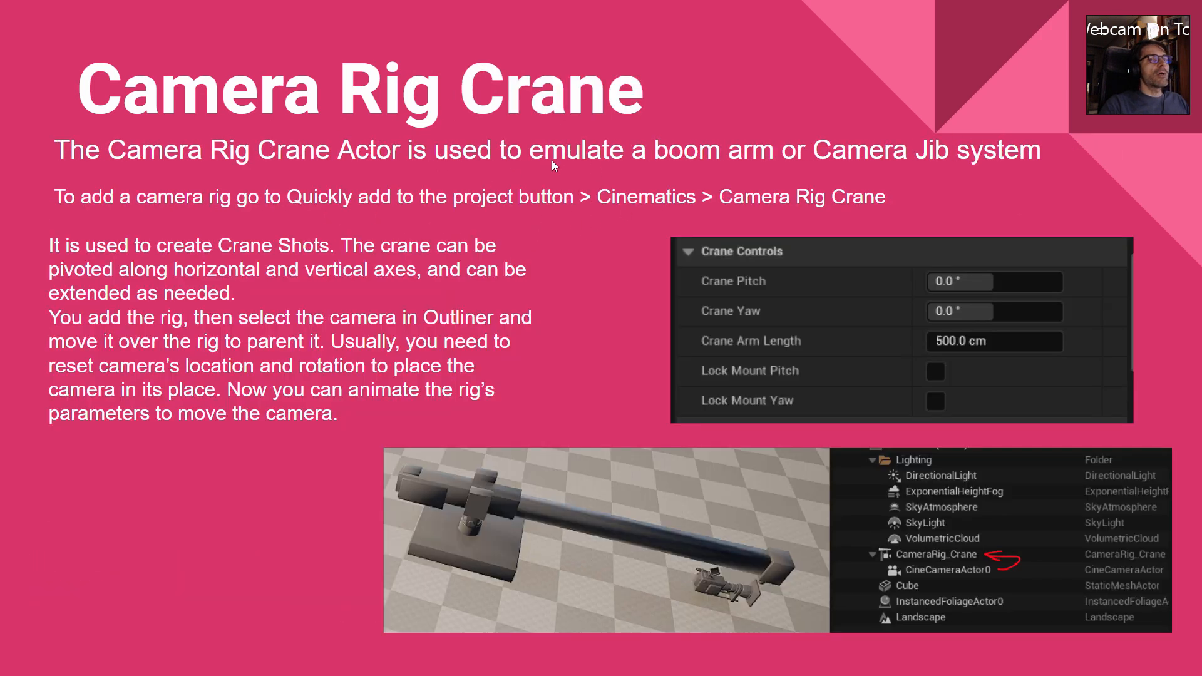
click(453, 159)
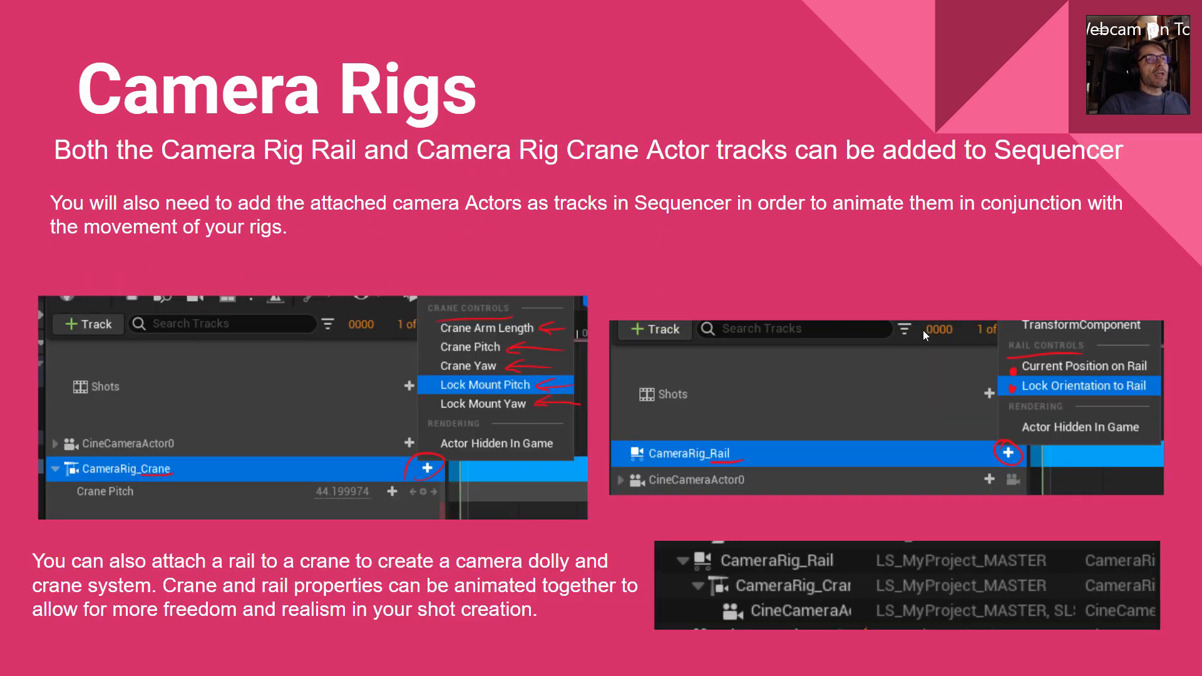
click(554, 287)
key(Left)
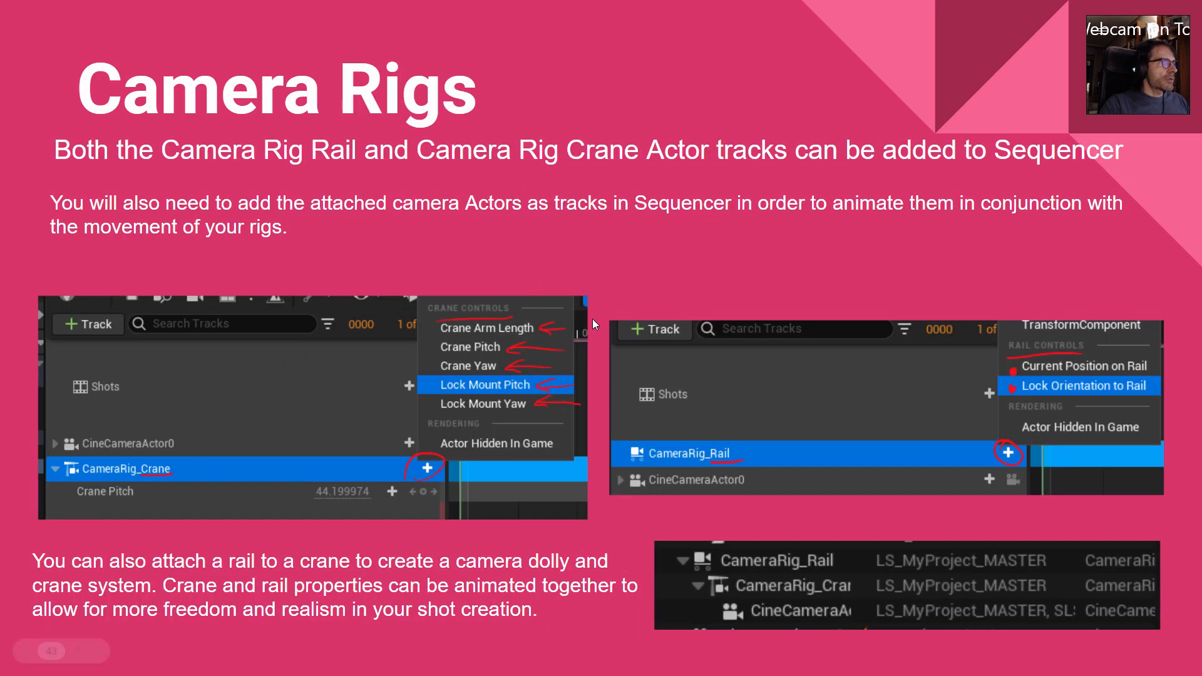
click(548, 248)
key(Left)
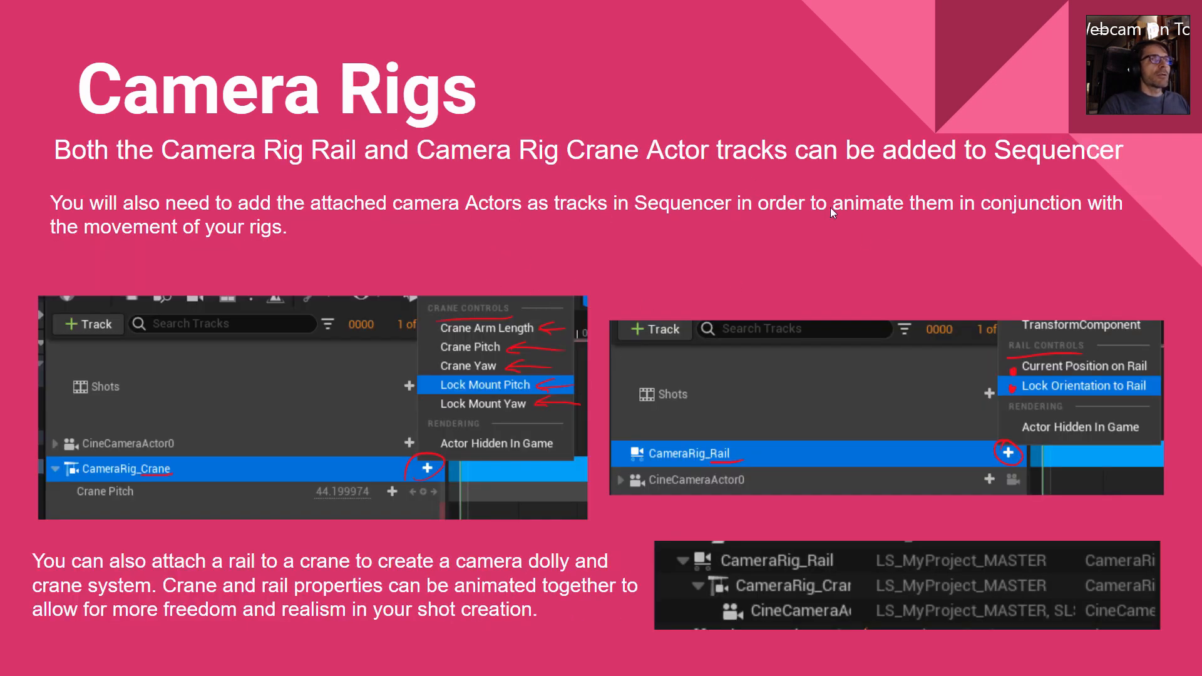
key(alt+Tab)
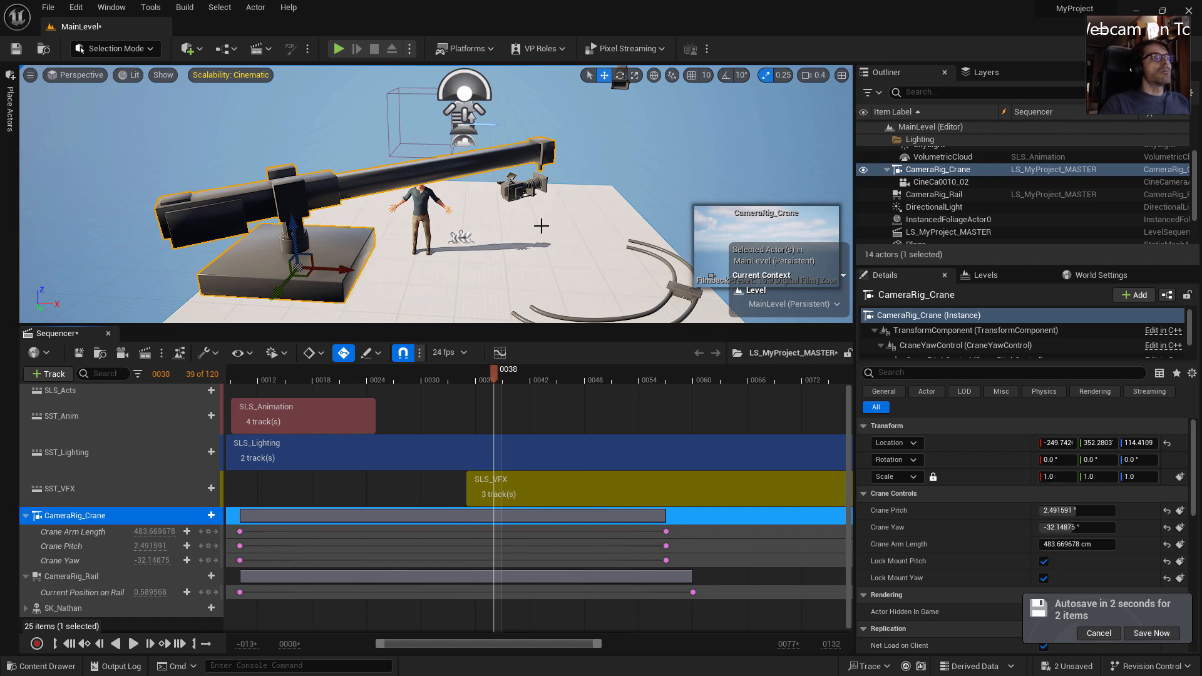
Parent CameraRig_Crane to CameraRig_Rail in the Outliner and reset the crane's location and rotation so it sits on the rail mount
scroll(489, 230, down, 1)
right_drag(500, 234, 517, 248)
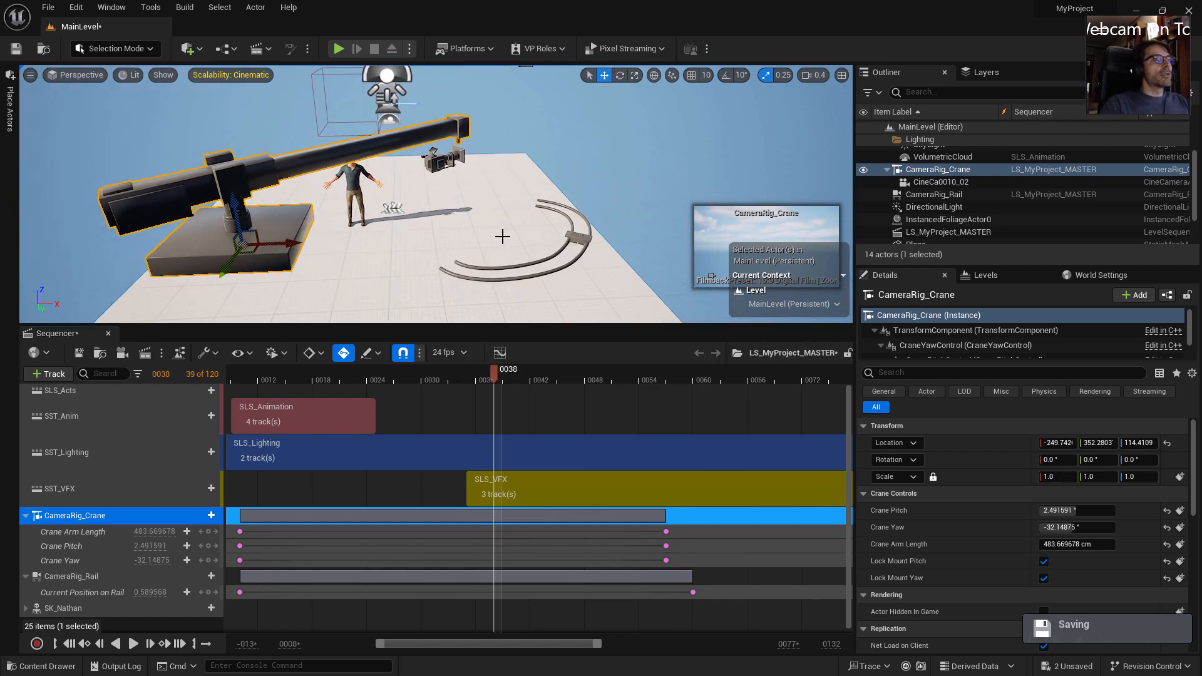
scroll(503, 237, up, 1)
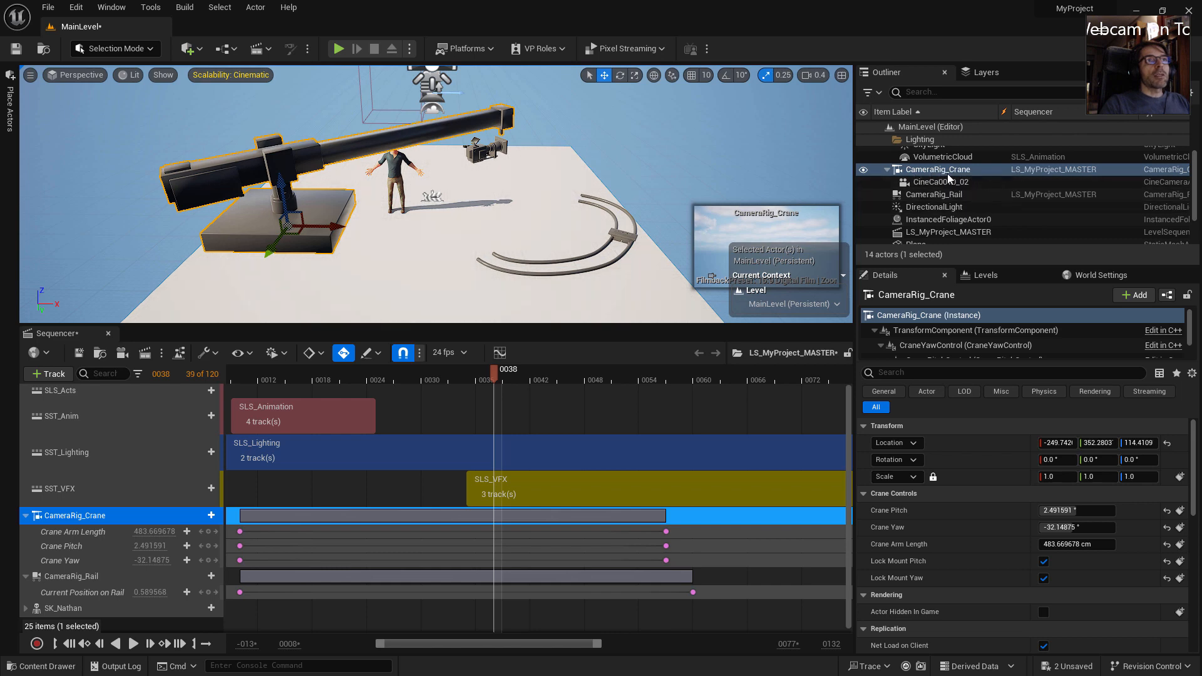
drag(936, 172, 924, 193)
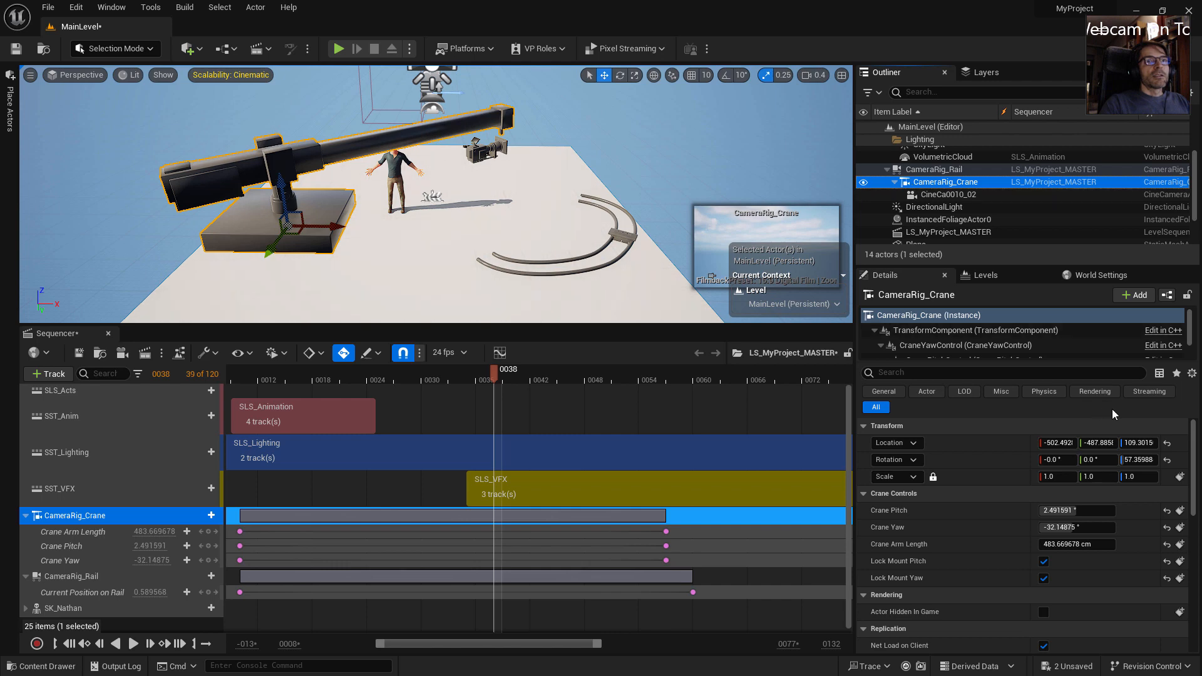
click(1167, 443)
click(1167, 460)
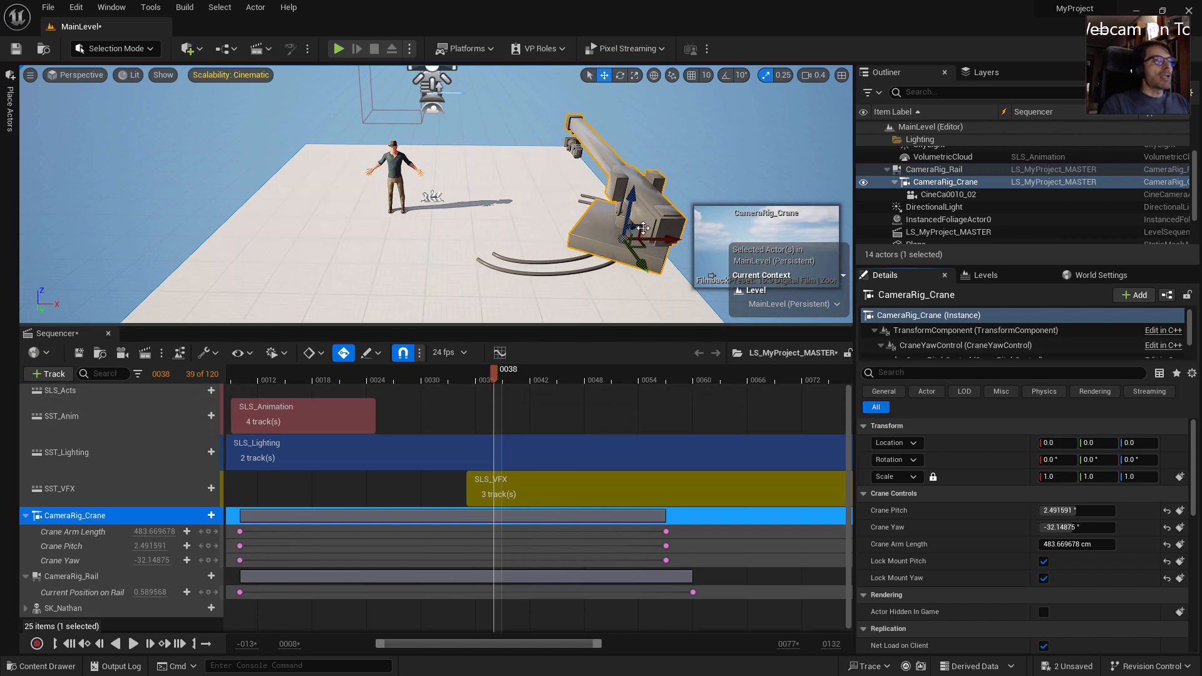
Scrub the timeline to preview the crane moving along the rail, and look over its Crane Controls
drag(494, 376, 557, 390)
scroll(917, 498, down, 1)
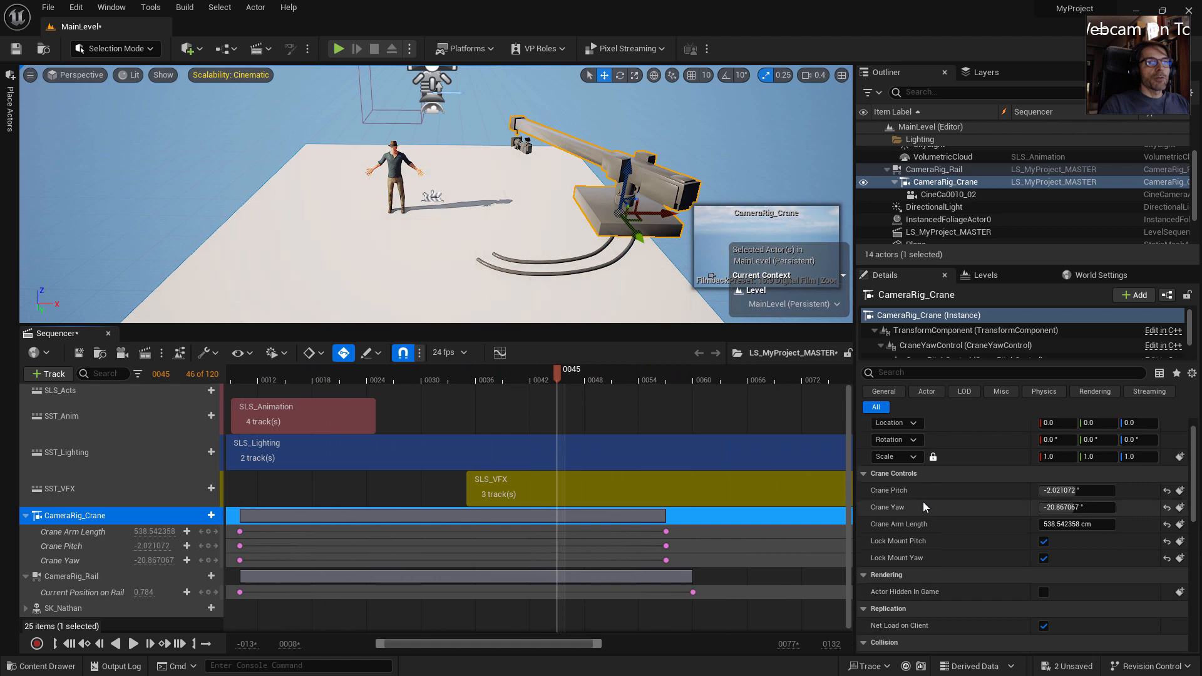
mouse_move(558, 373)
mouse_down()
mouse_move(650, 384)
mouse_move(557, 382)
mouse_up()
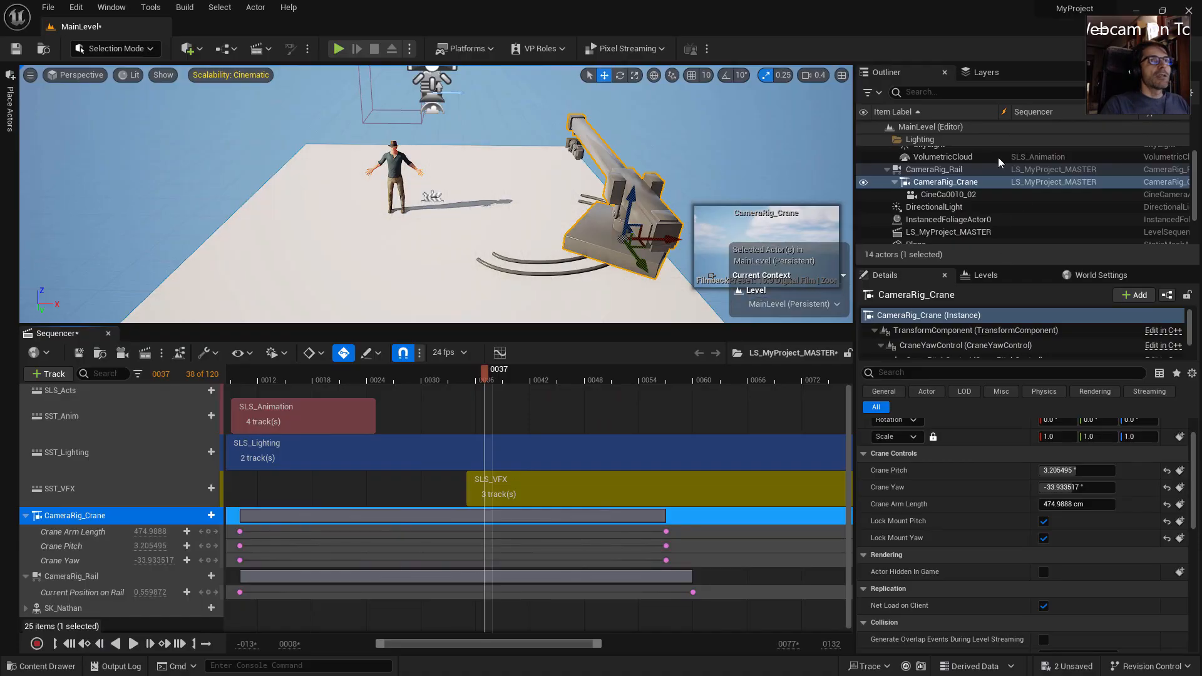
Detach the CineCa0010_02 camera from the crane rig
click(939, 195)
right_click(939, 195)
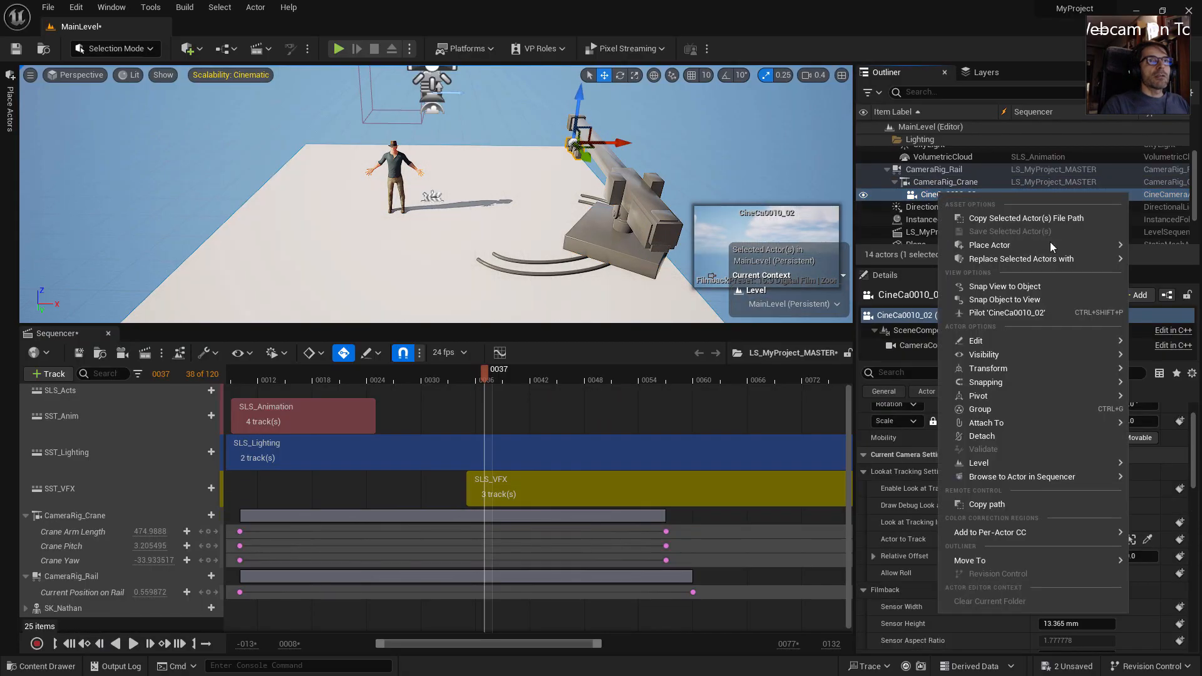
click(983, 436)
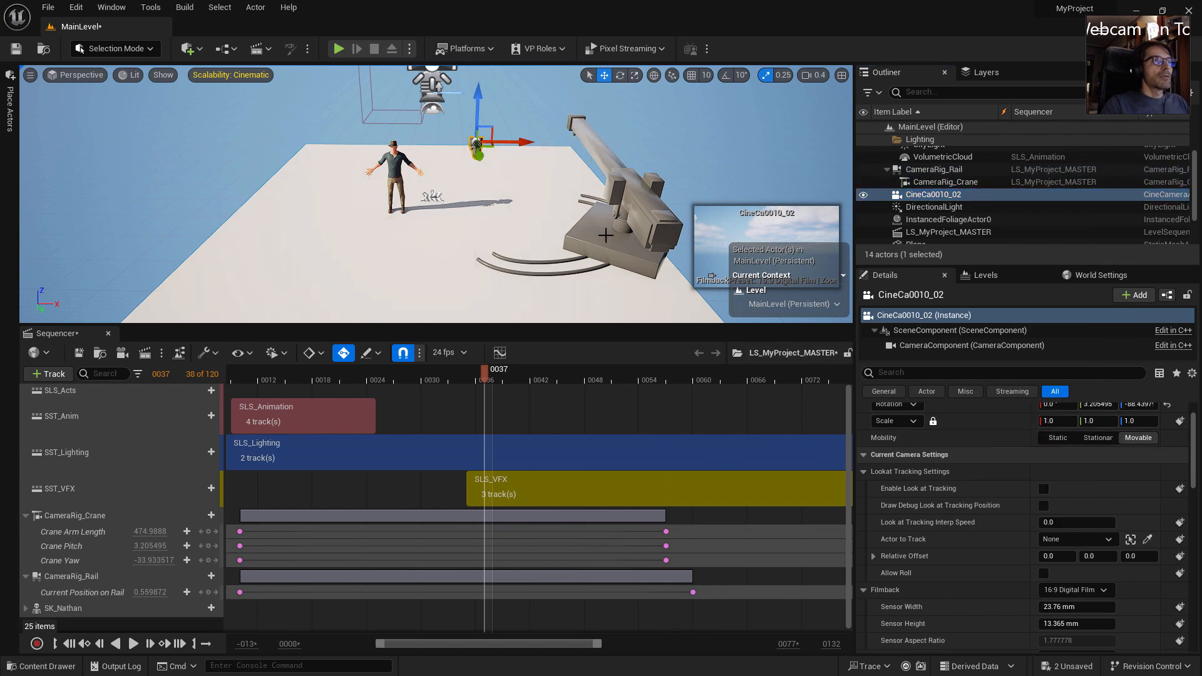
Delete the CameraRig_Crane and CameraRig_Rail actors from the level, accepting the broken references
click(625, 251)
key(Delete)
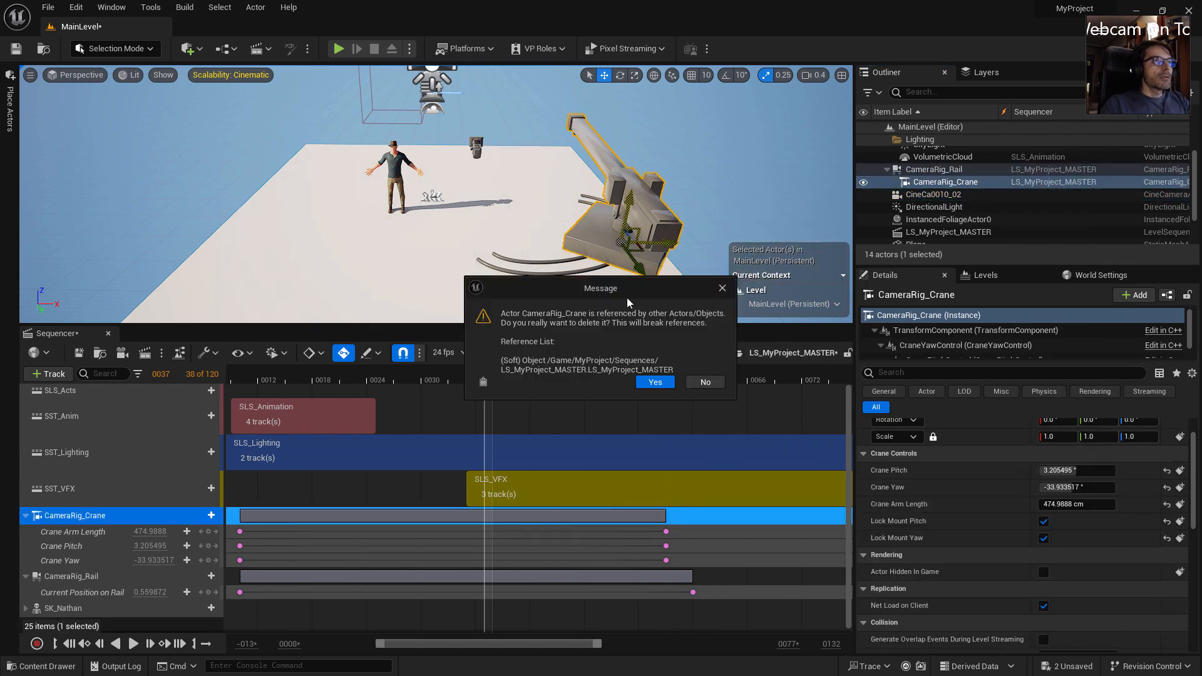
click(655, 382)
click(616, 240)
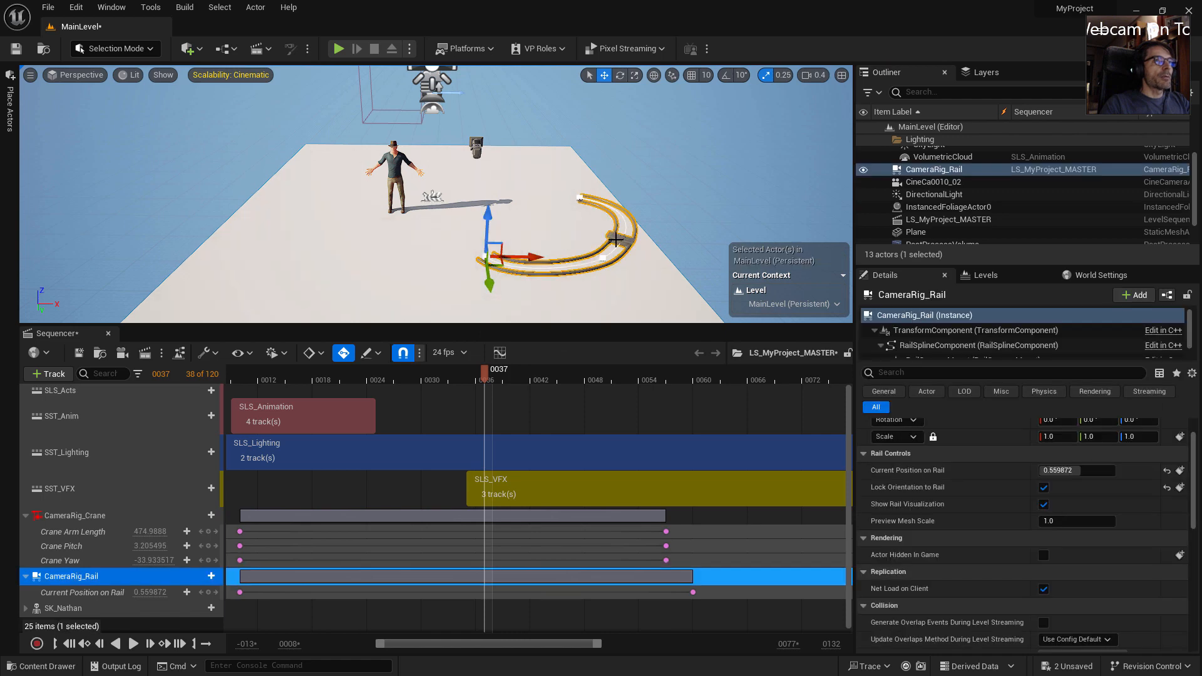
key(Delete)
click(655, 382)
Select the CineCa0010_02 camera in the level, and remove the orphaned CameraRig_Crane track from Sequencer
click(479, 168)
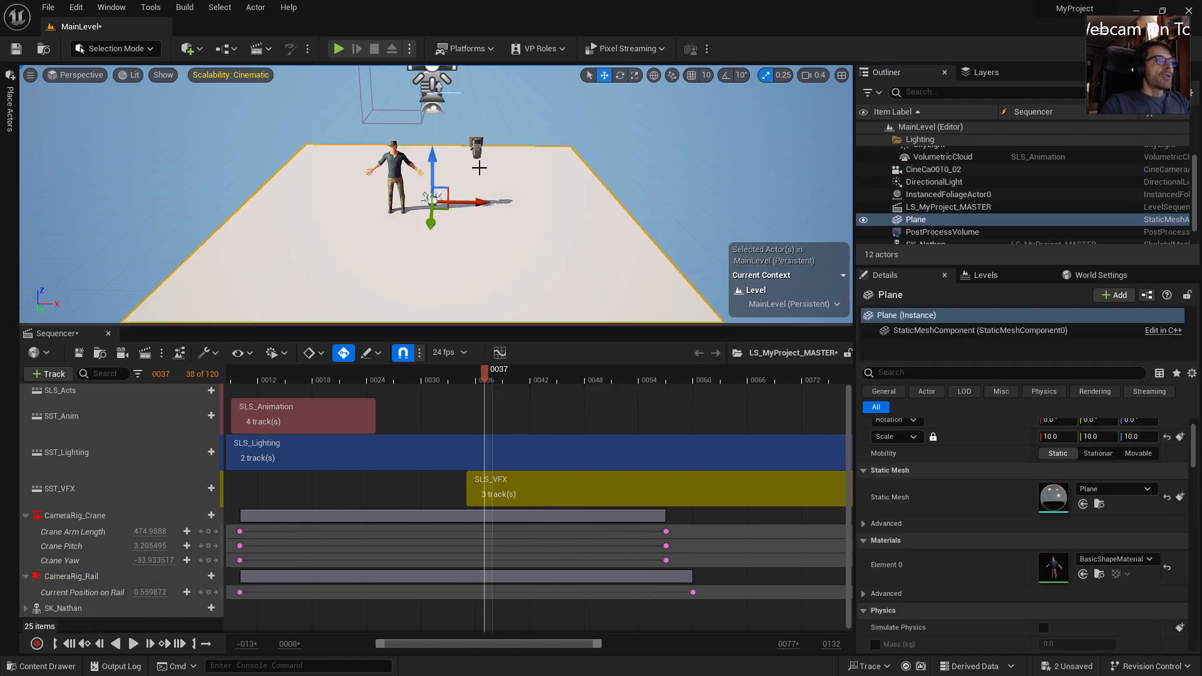
click(479, 140)
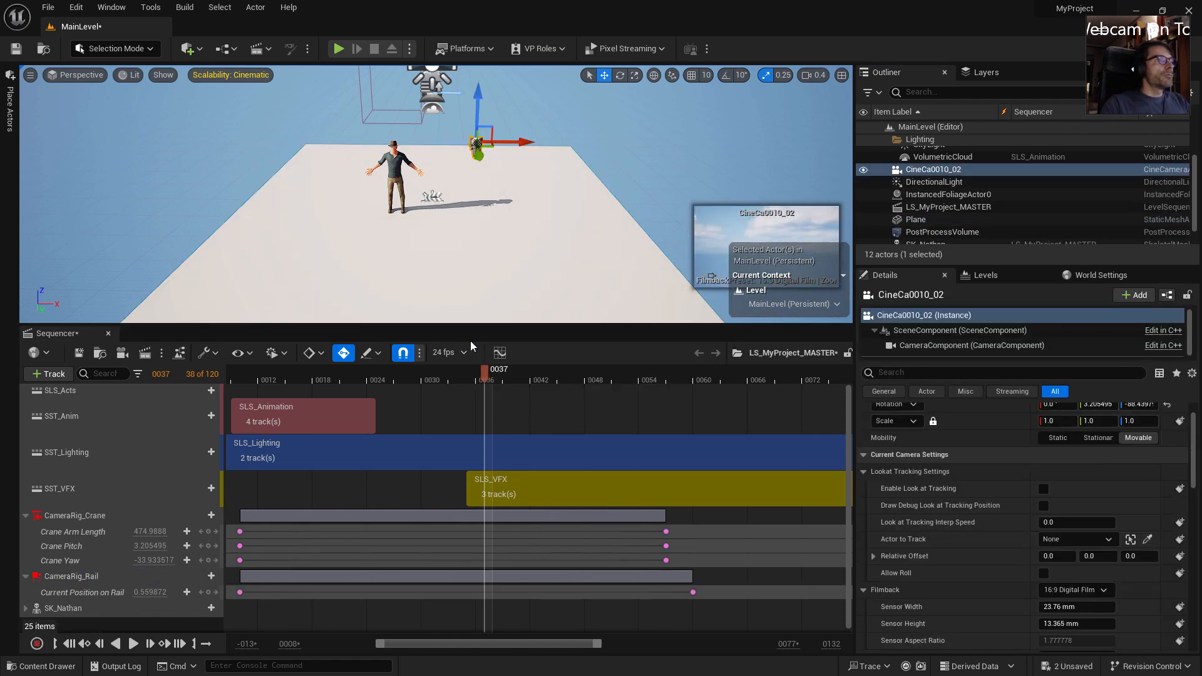
click(84, 516)
key(Delete)
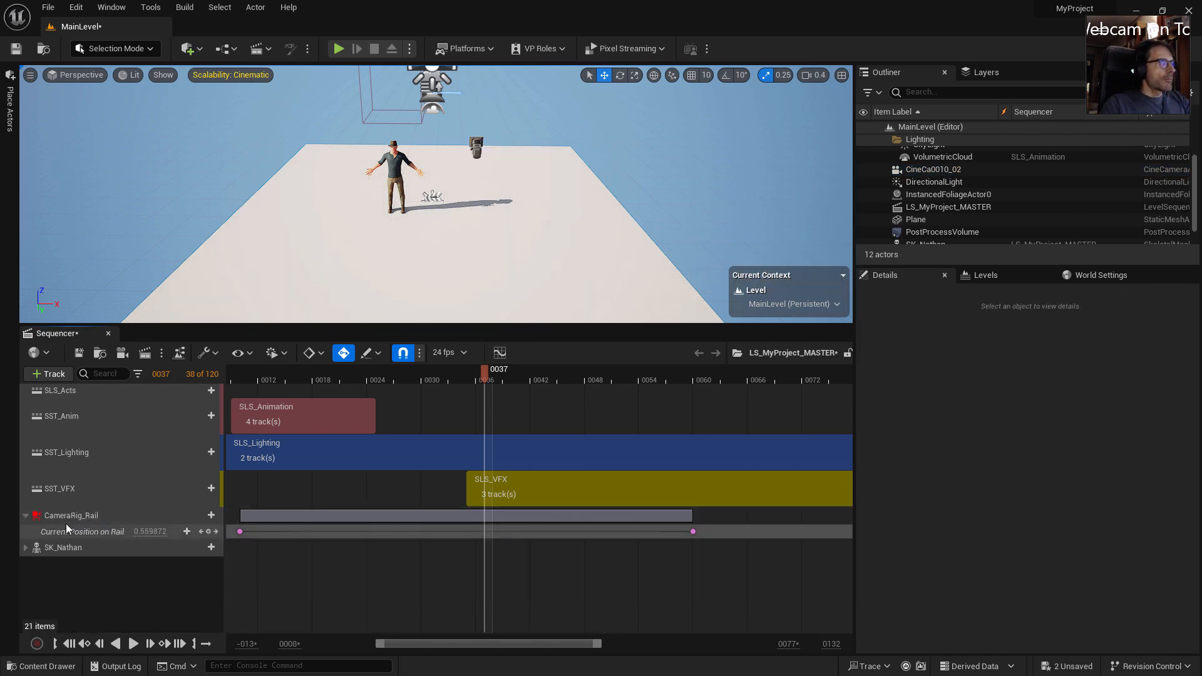
Remove the orphaned CameraRig_Rail track from Sequencer and add the CineCa0010_02 camera as a track
click(66, 520)
key(Delete)
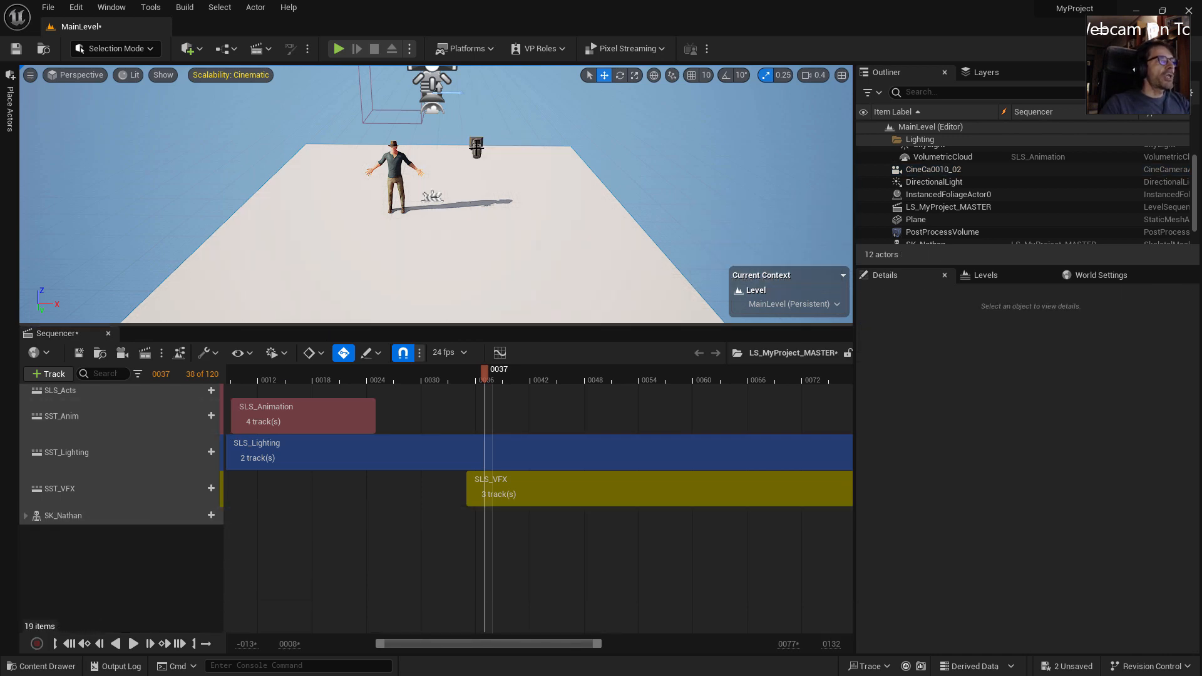
click(476, 145)
drag(938, 172, 183, 531)
click(96, 570)
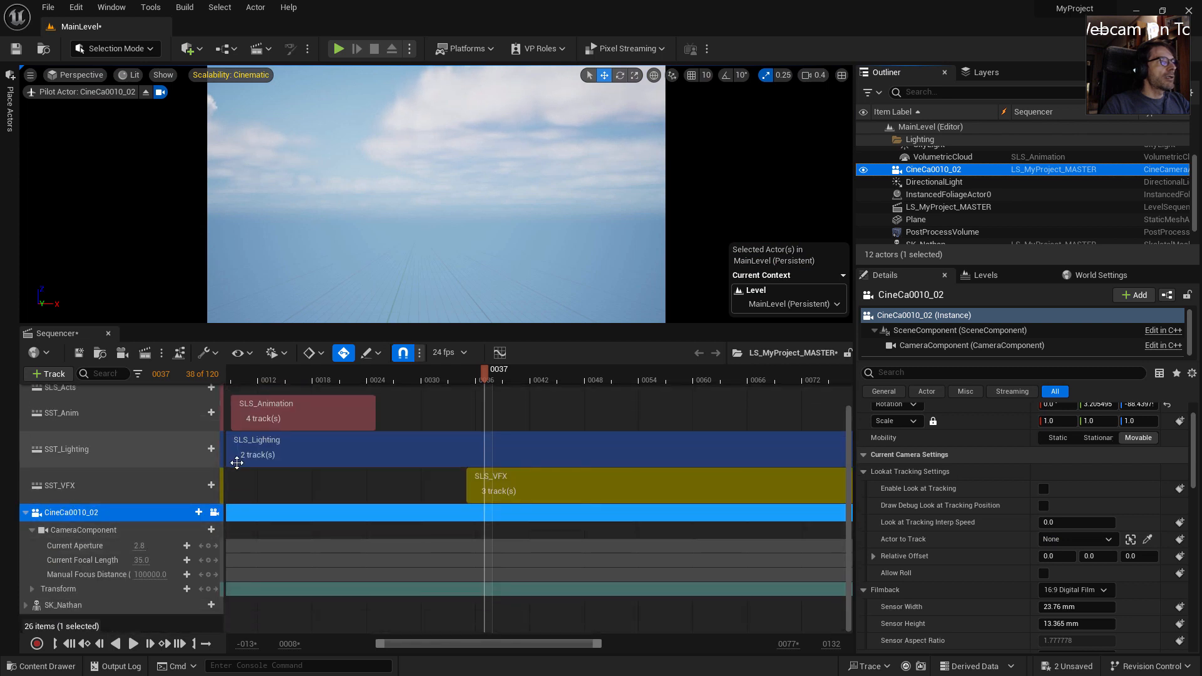
Move the playhead to frame 0018 and reposition the piloted CineCa0010_02 camera to frame the character at full length
click(474, 375)
drag(474, 379, 315, 389)
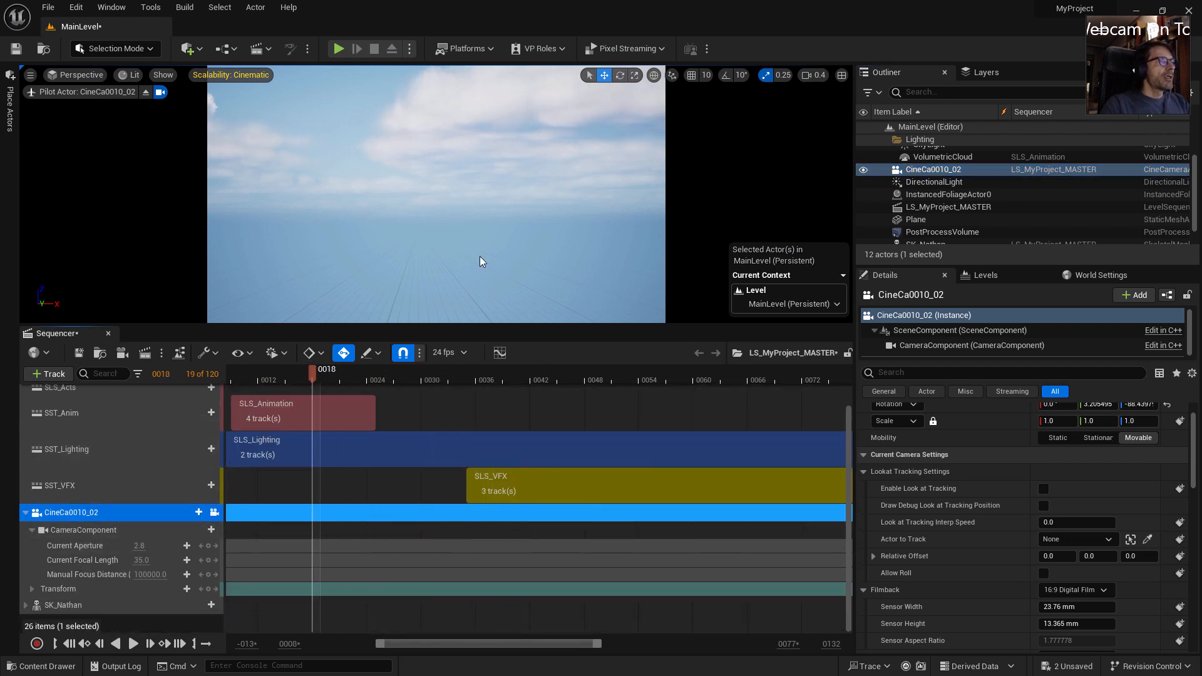
mouse_move(464, 223)
right_down()
mouse_move(392, 213)
mouse_move(452, 215)
right_up()
key(e)
key(a)
key(a)
key(s)
key(a)
key(alt+Tab)
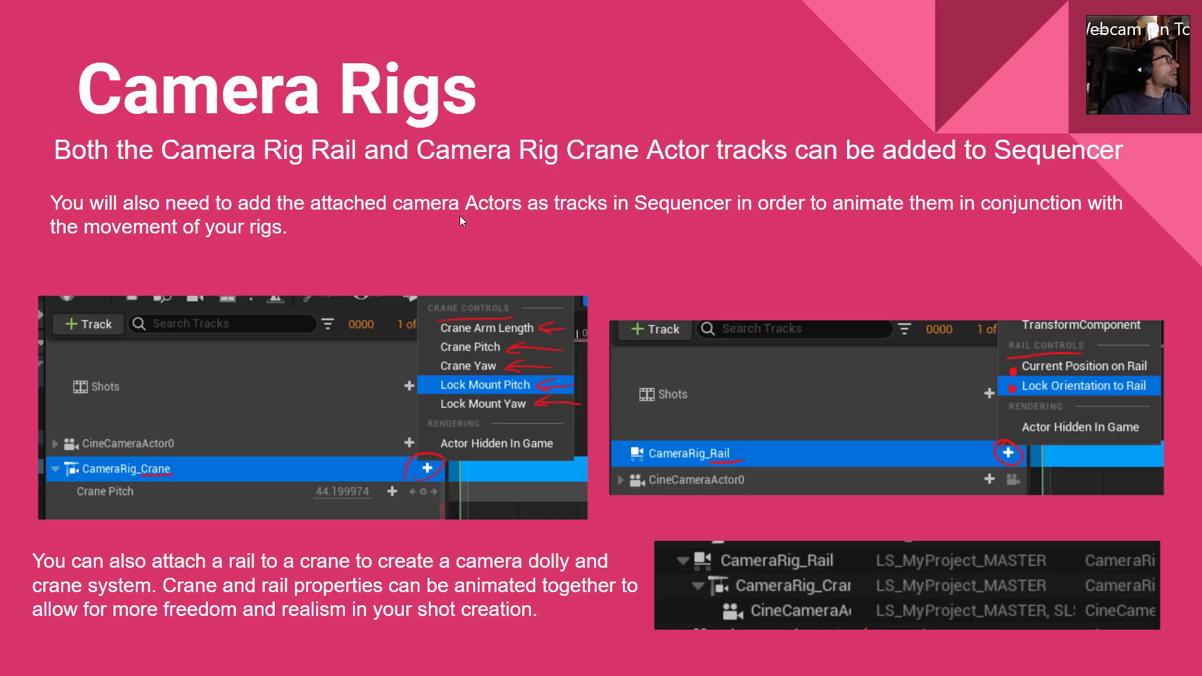
click(518, 142)
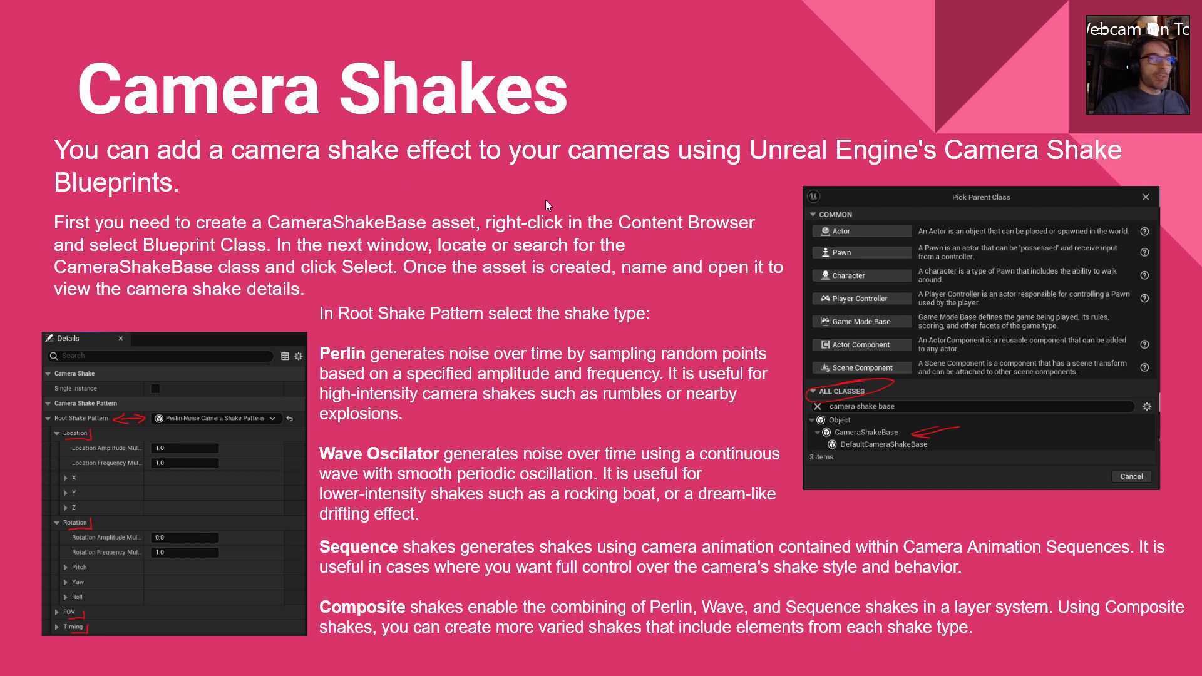
key(alt+Tab)
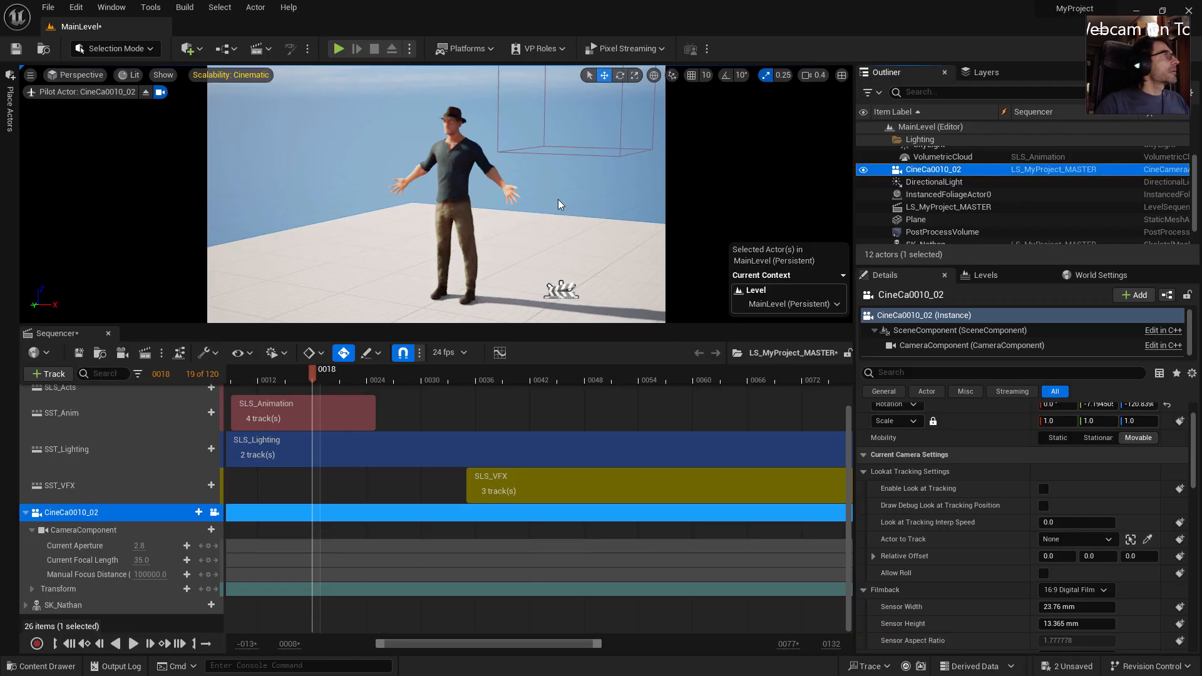
Create a new folder named BP inside the project's Sequences content folder
click(47, 667)
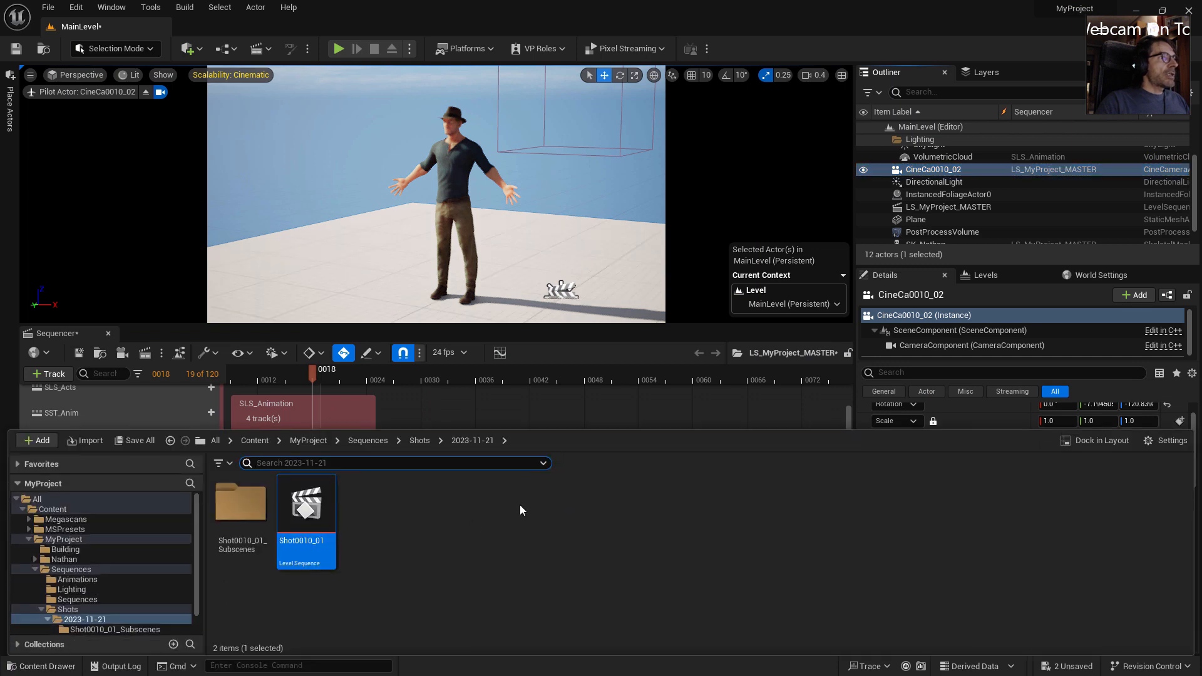
click(422, 441)
click(372, 441)
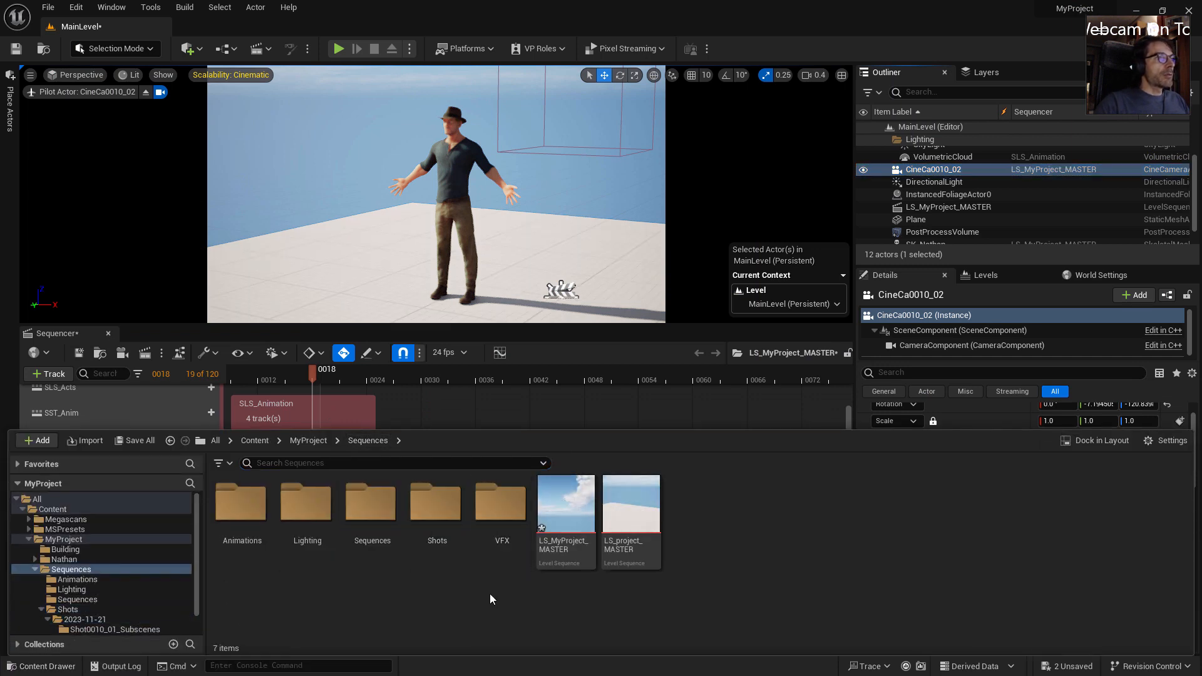
right_click(363, 588)
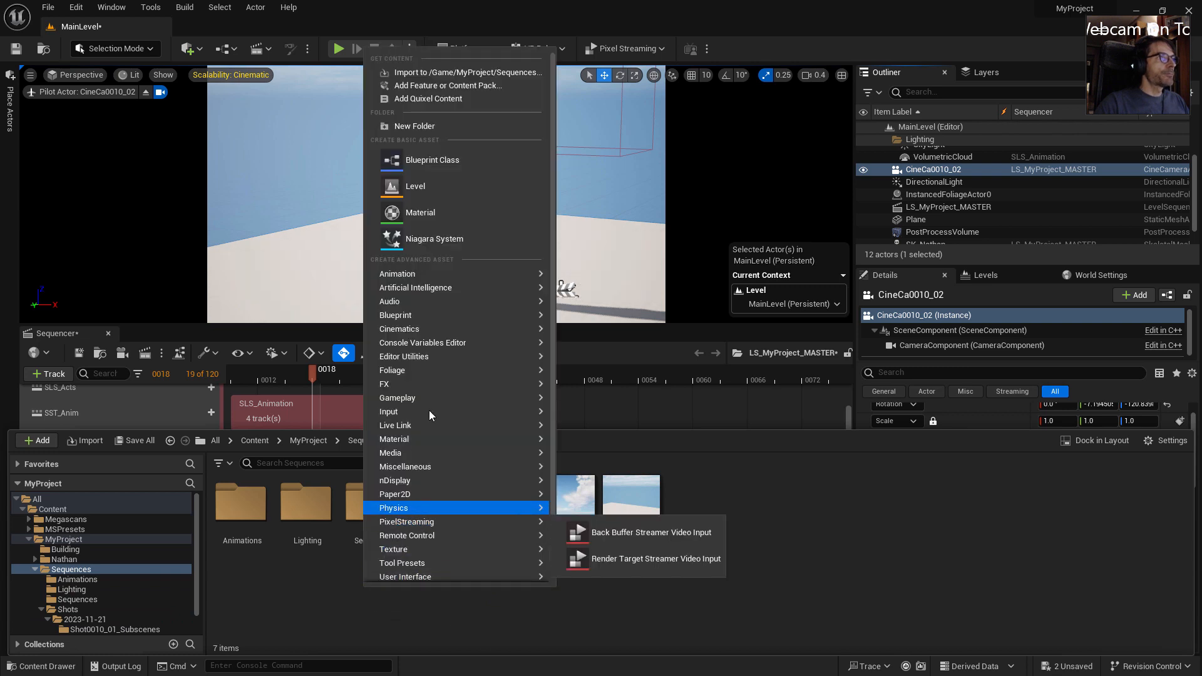
click(413, 126)
text(BP)
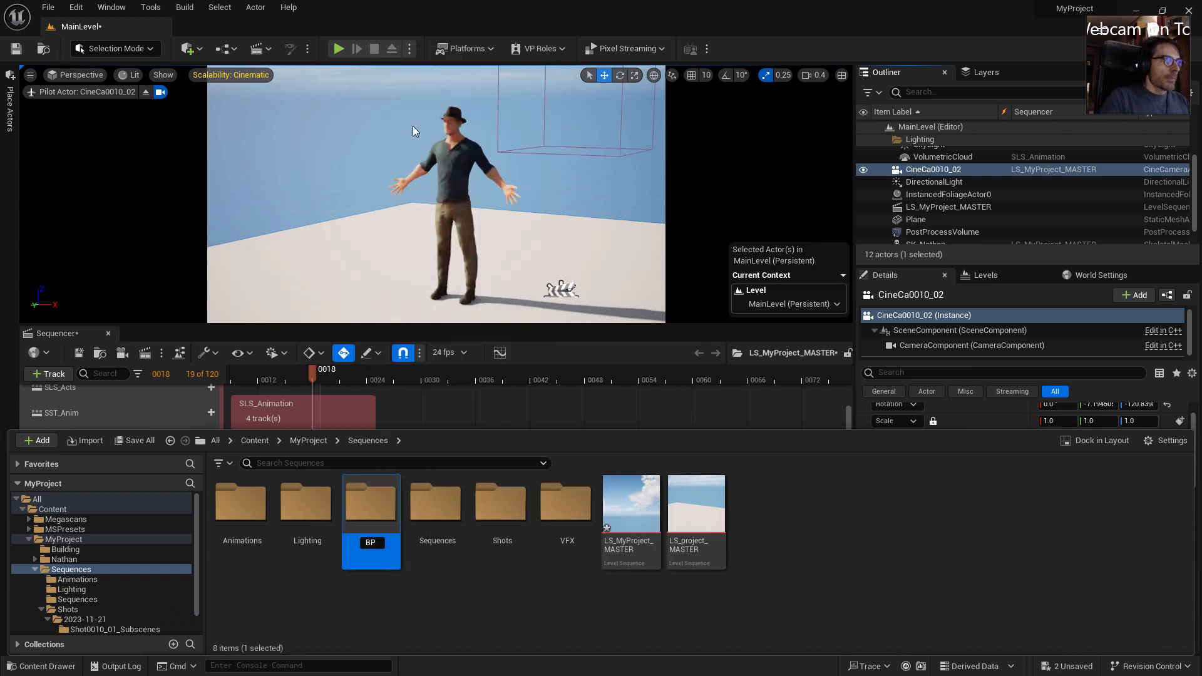
key(Return)
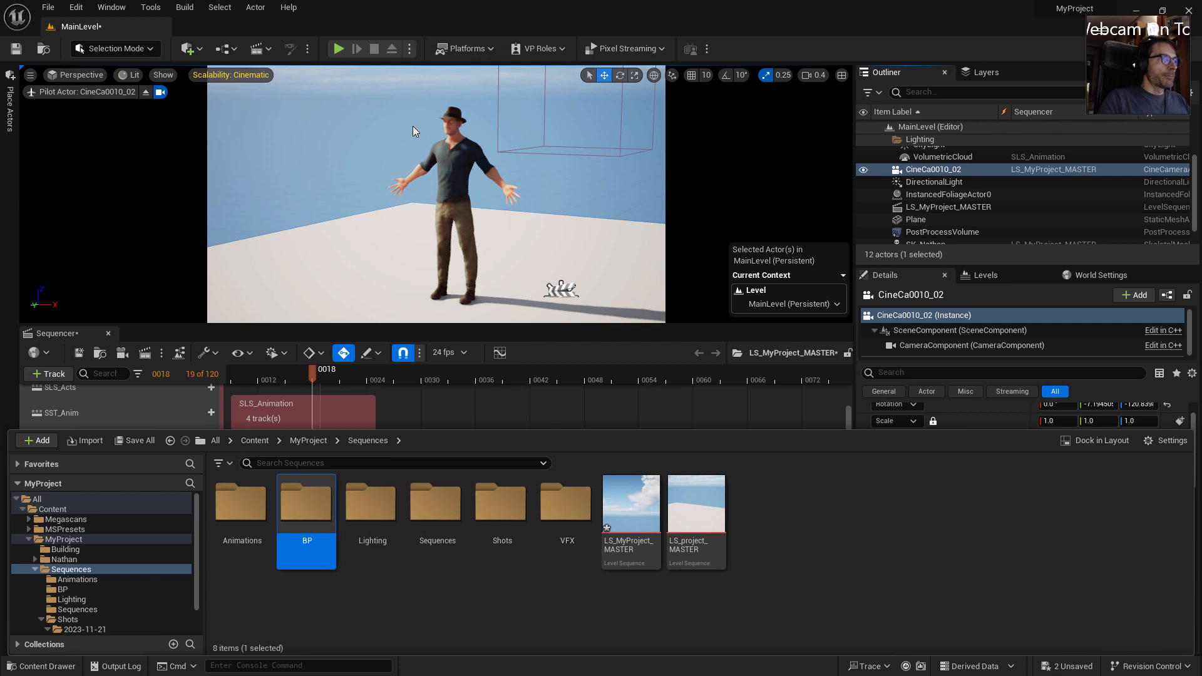
Create a Blueprint class in the BP folder with CameraShakeBase as its parent class
double_click(320, 510)
right_click(321, 517)
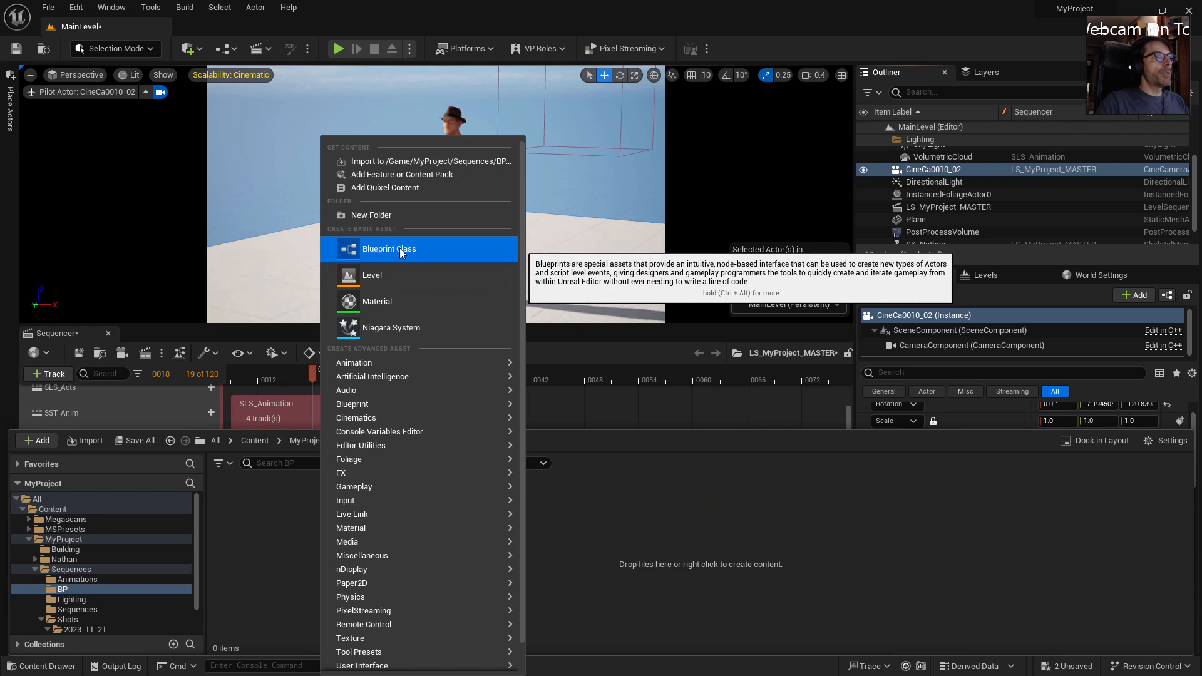
click(376, 248)
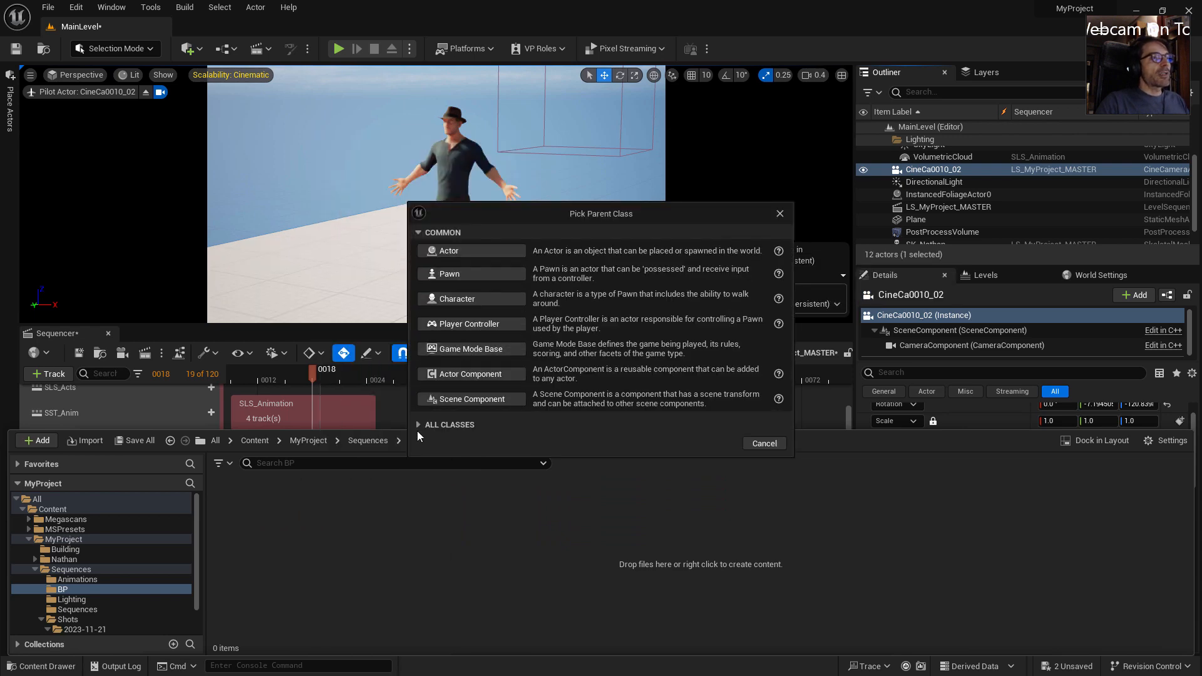
click(419, 425)
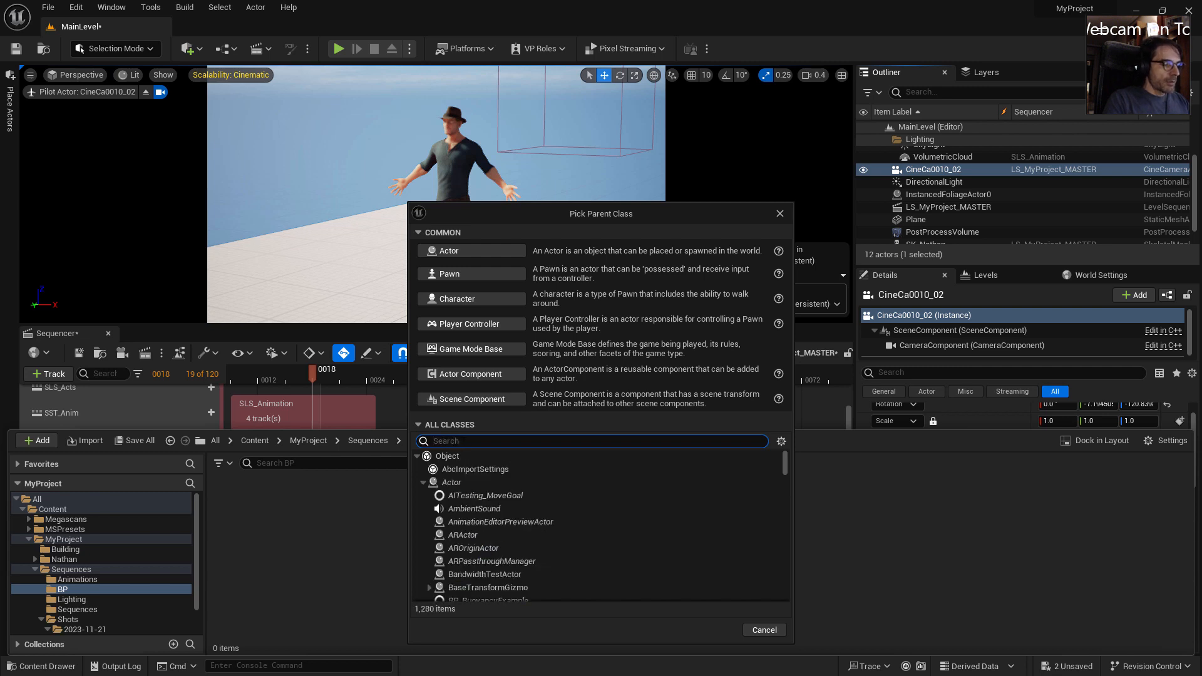
text(sha)
key(BackSpace)
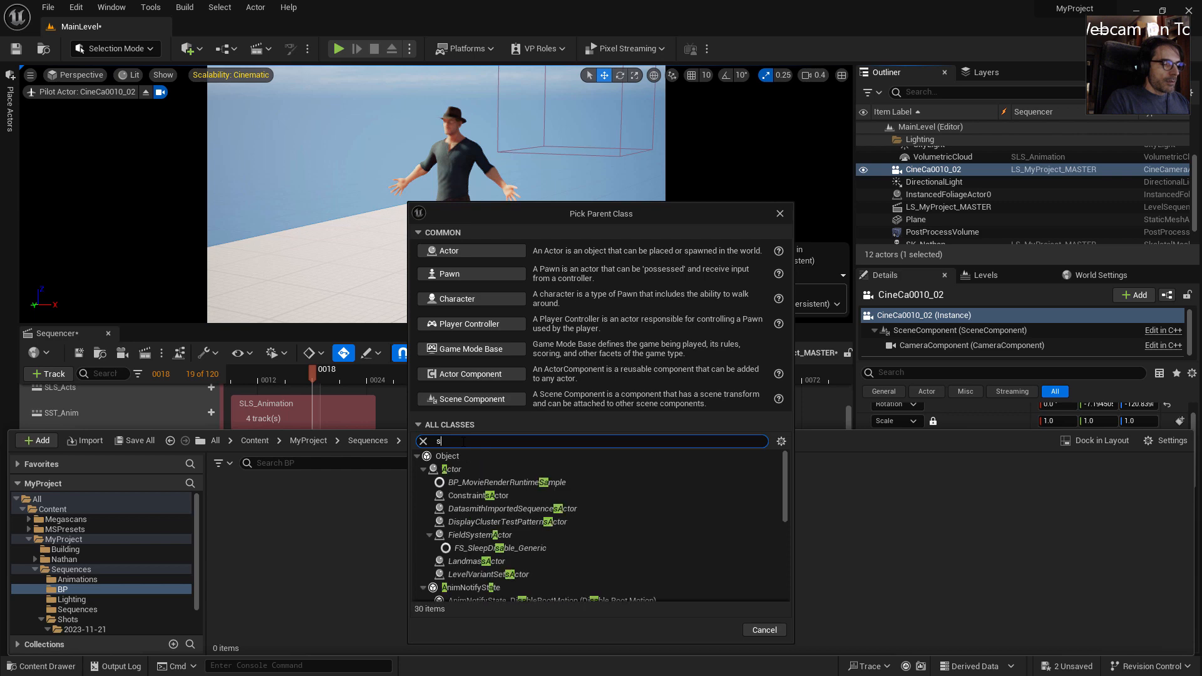
text(hakecamerabase)
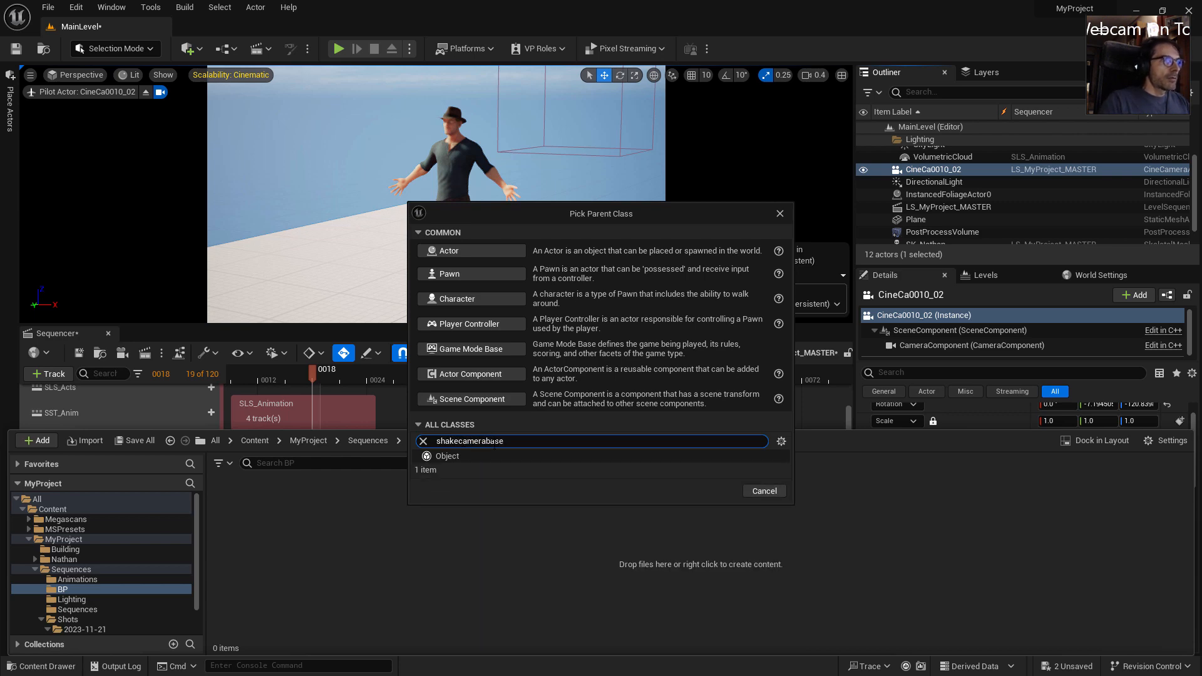
key(BackSpace)
key(BackSpace)
key(BackSpace)
key(BackSpace)
key(BackSpace)
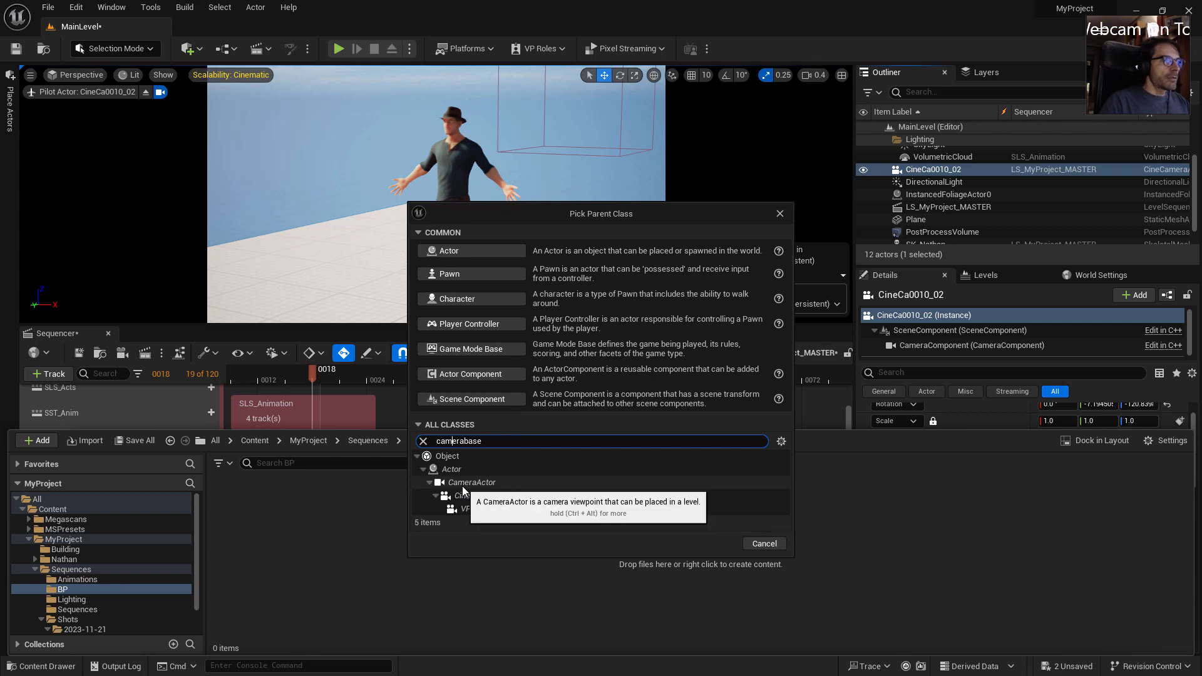
text(shake)
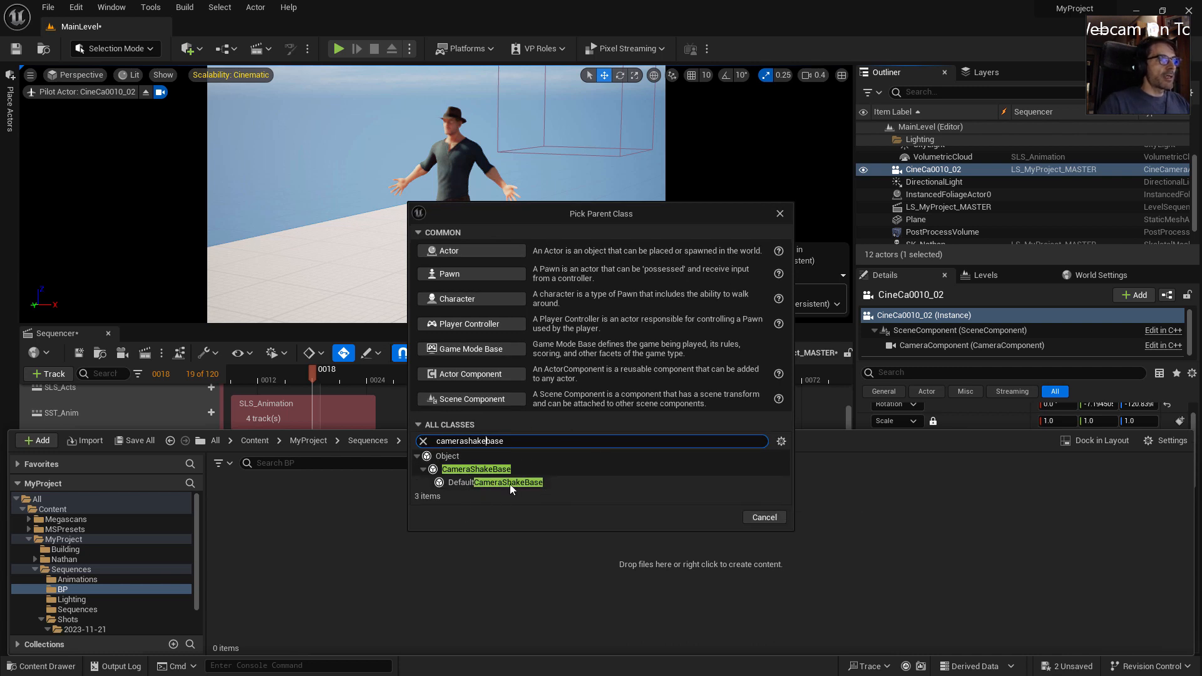
click(480, 473)
click(719, 520)
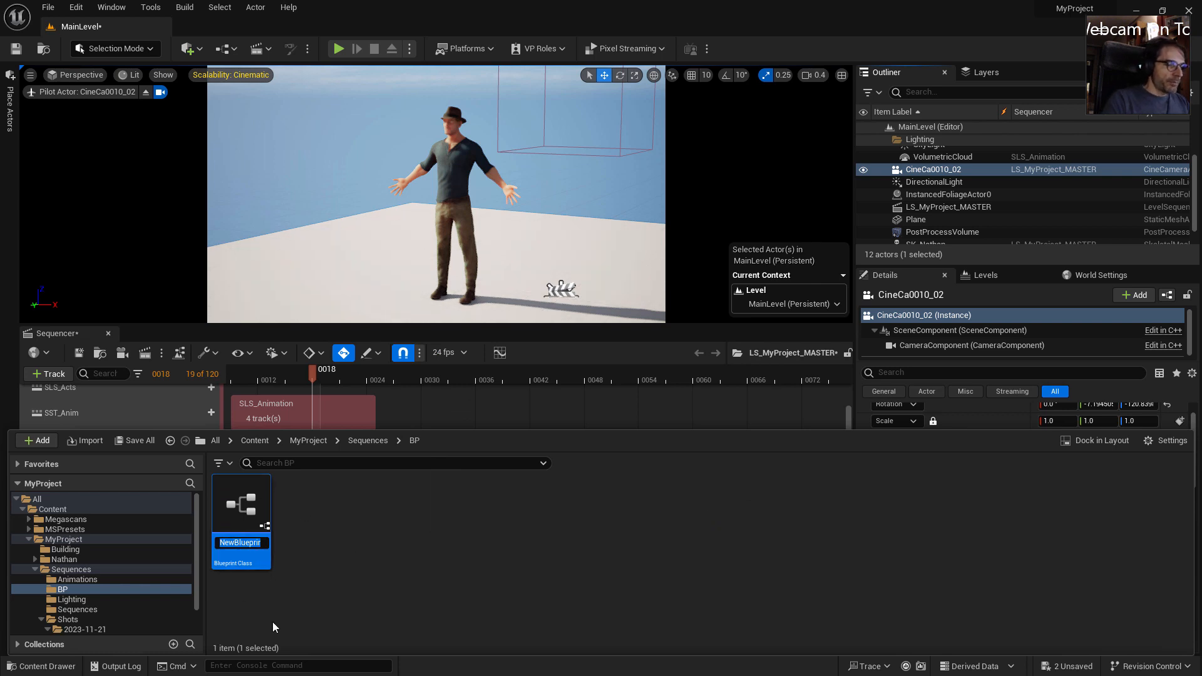
Name the new Blueprint BP_Shake0010_02 and save all unsaved project content
text(BP_)
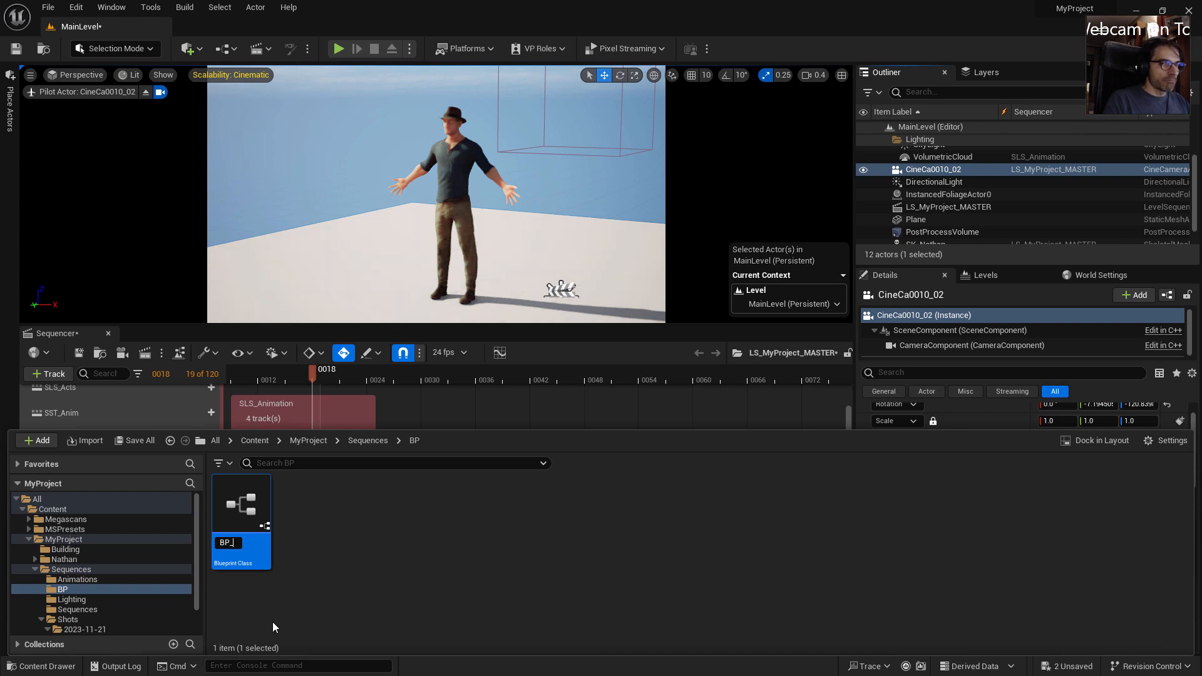
text(Shake)
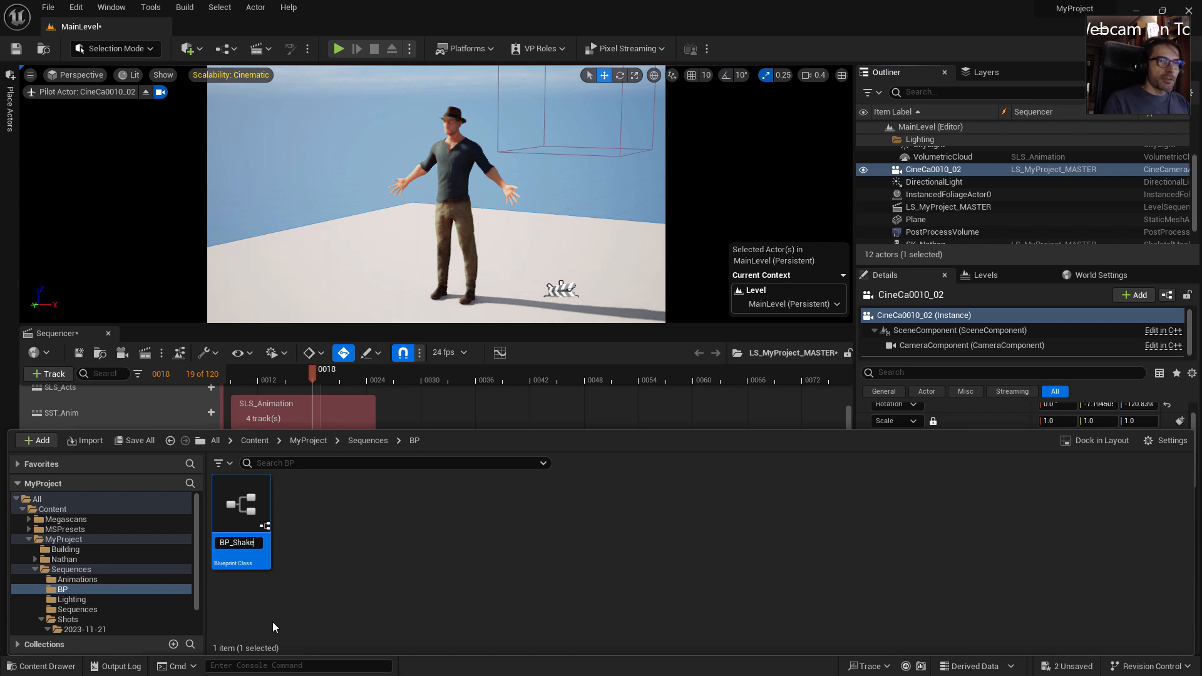
text(00)
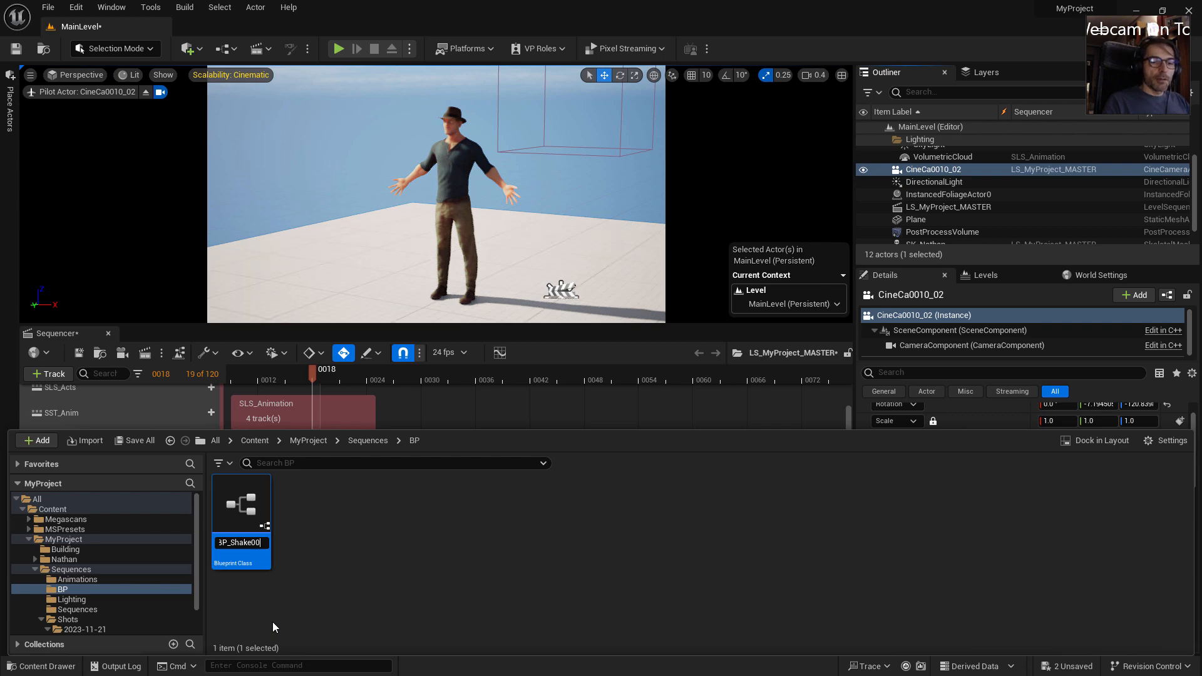
text(10_02)
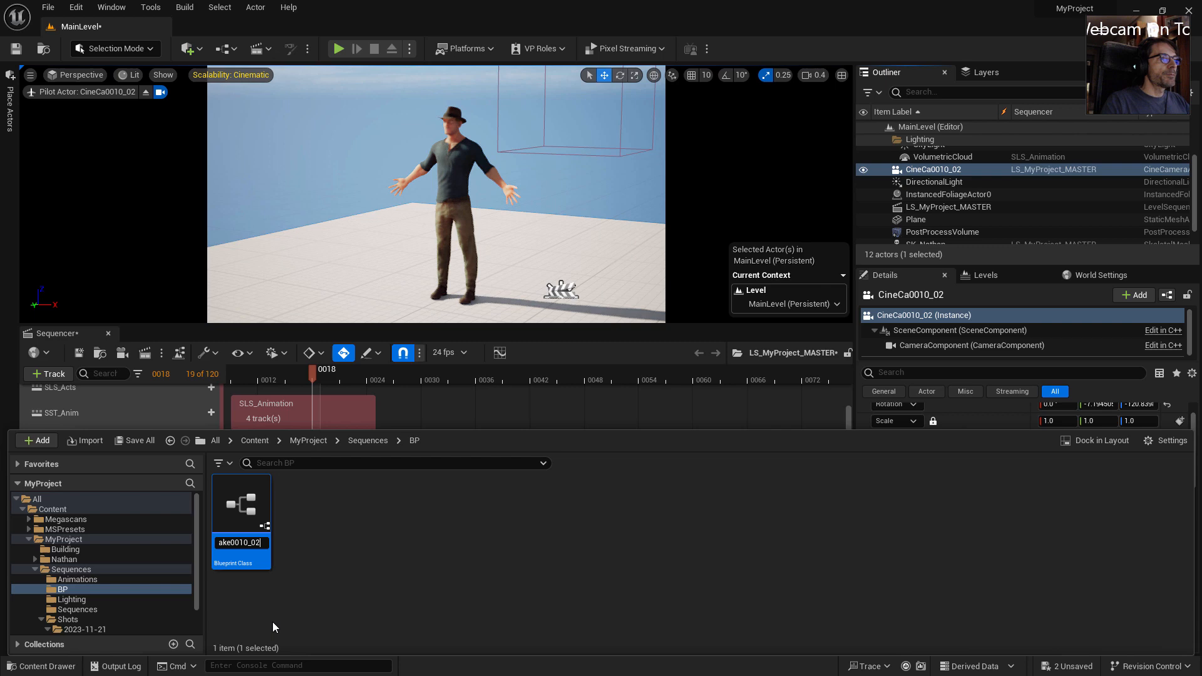
key(Return)
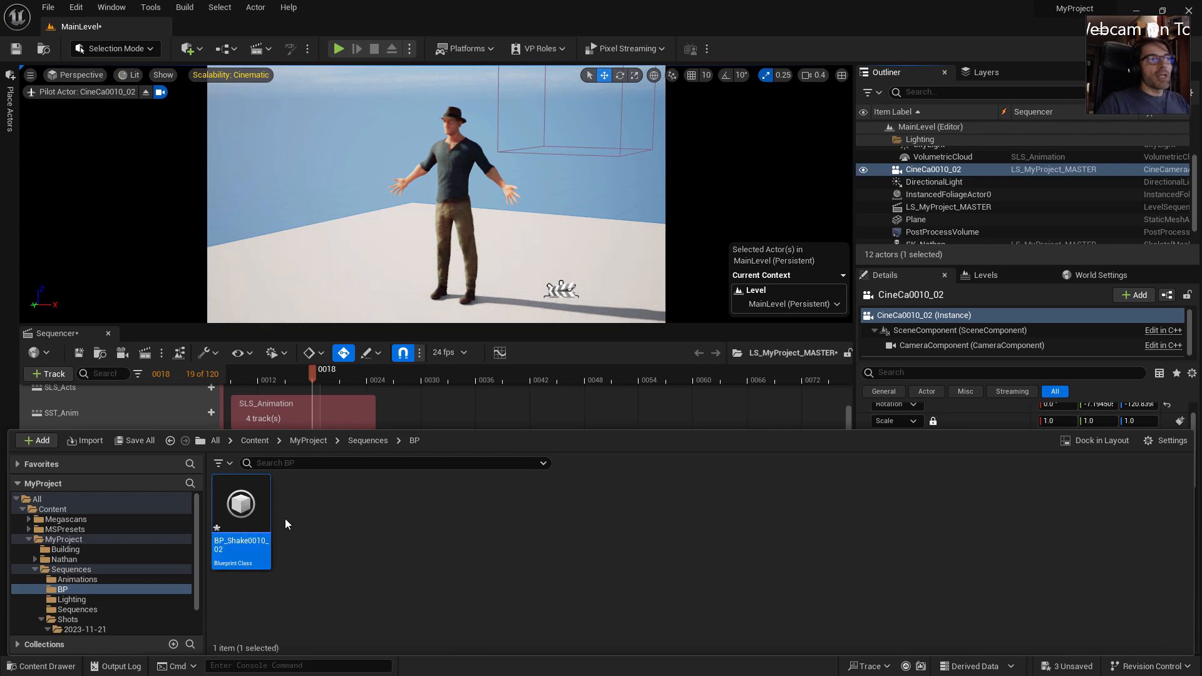
click(134, 442)
click(709, 487)
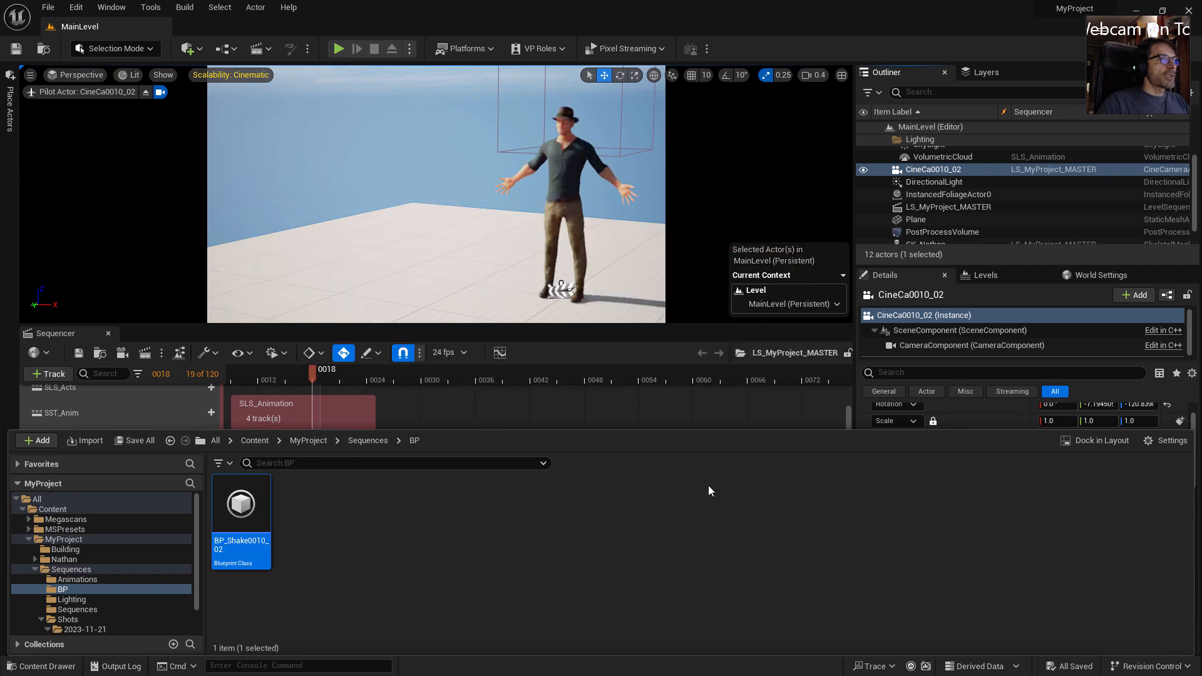
Open BP_Shake0010_02 and set its root shake pattern to Perlin Noise, with location amplitude multiplier 10.0 and duration 4.0
mouse_move(244, 514)
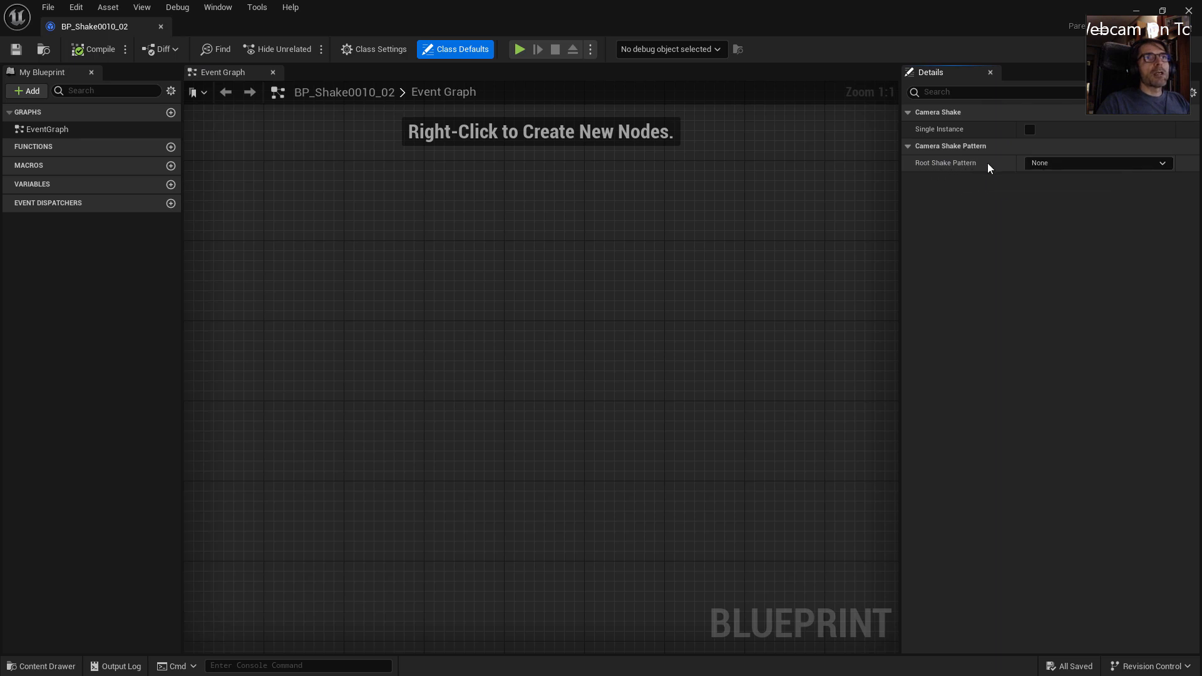
click(1163, 164)
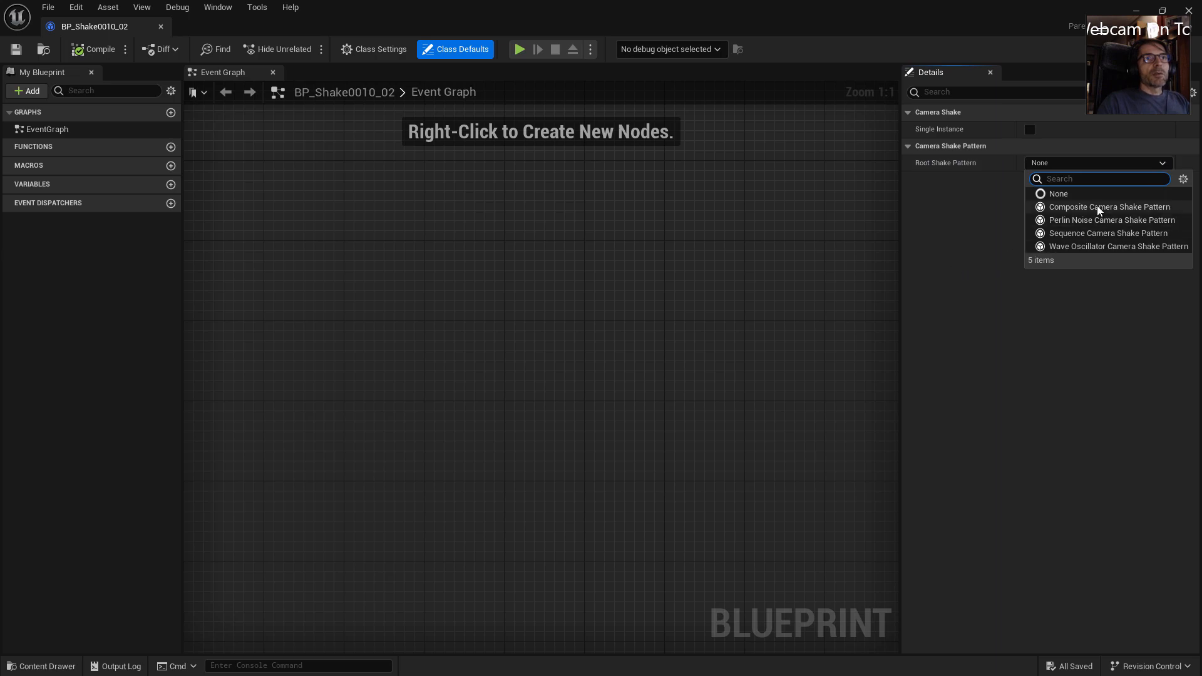
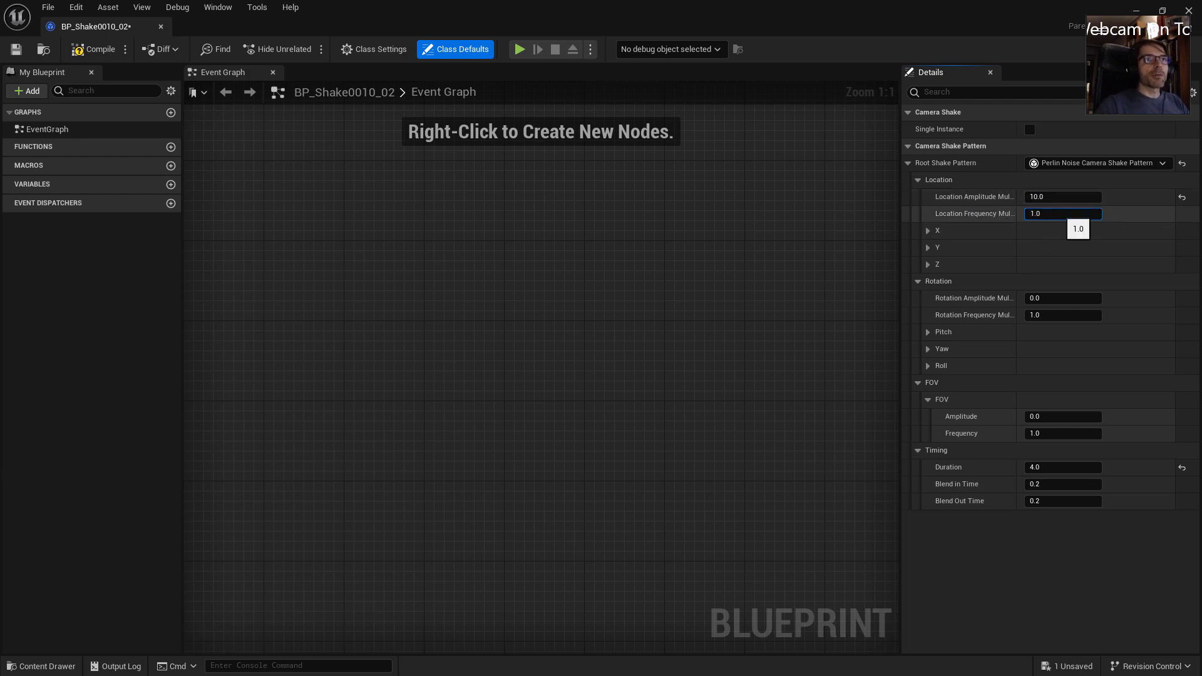
click(952, 201)
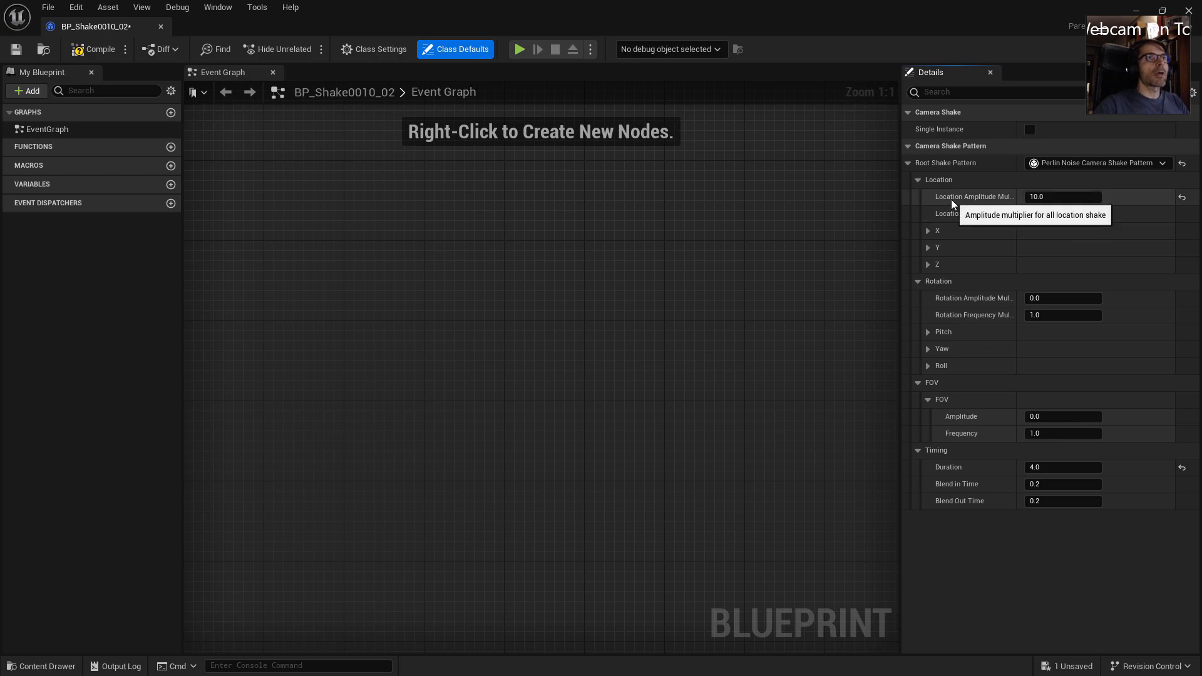
Compile and save the BP_Shake0010_02 Blueprint, and close its editor
click(82, 50)
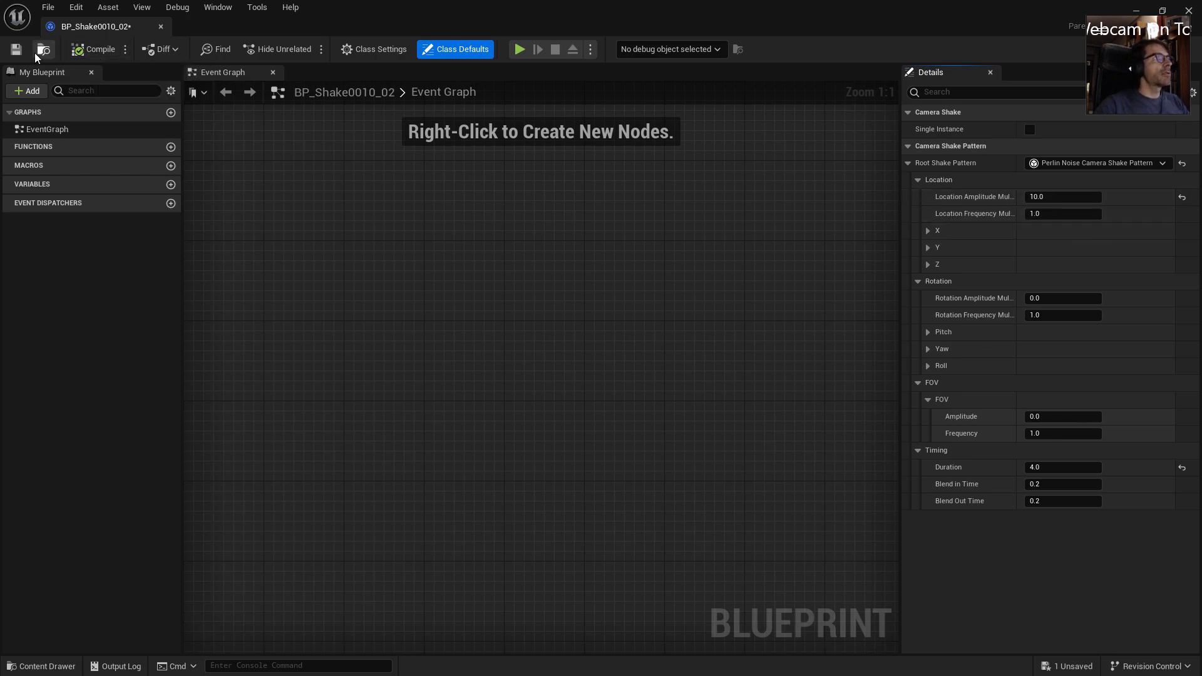
click(17, 50)
click(161, 26)
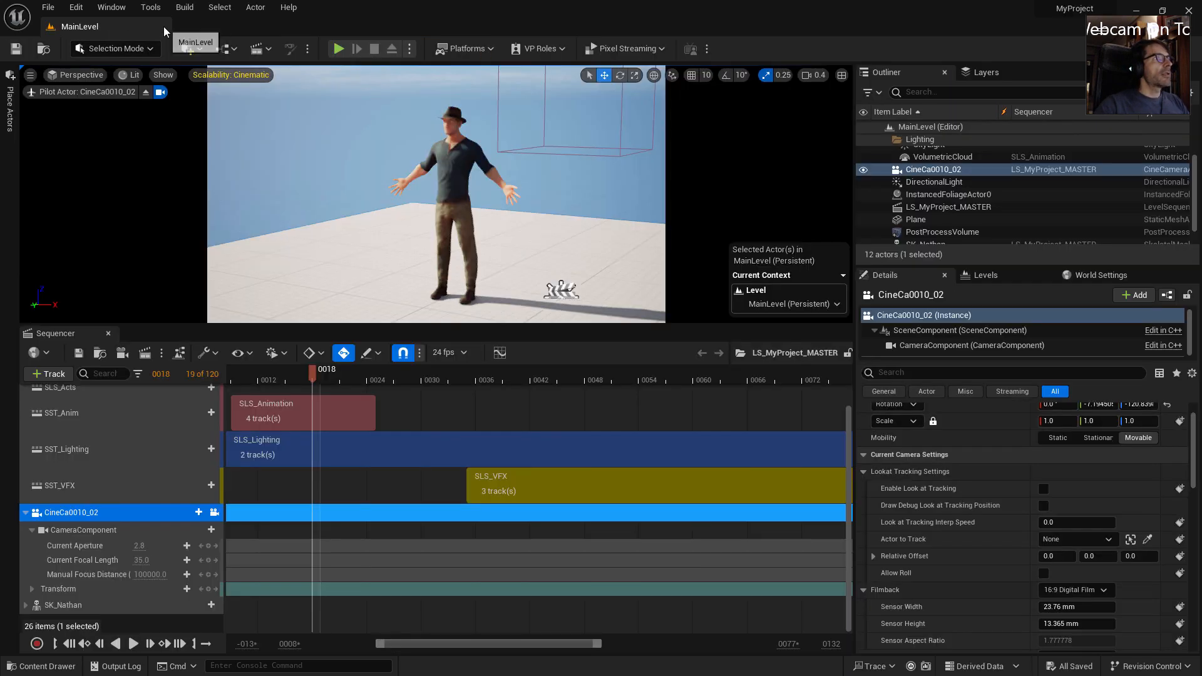
Add a Camera Shake track using BP_Shake0010_02 to the CineCa0010_02 camera in Sequencer, starting at frame 0018
click(100, 530)
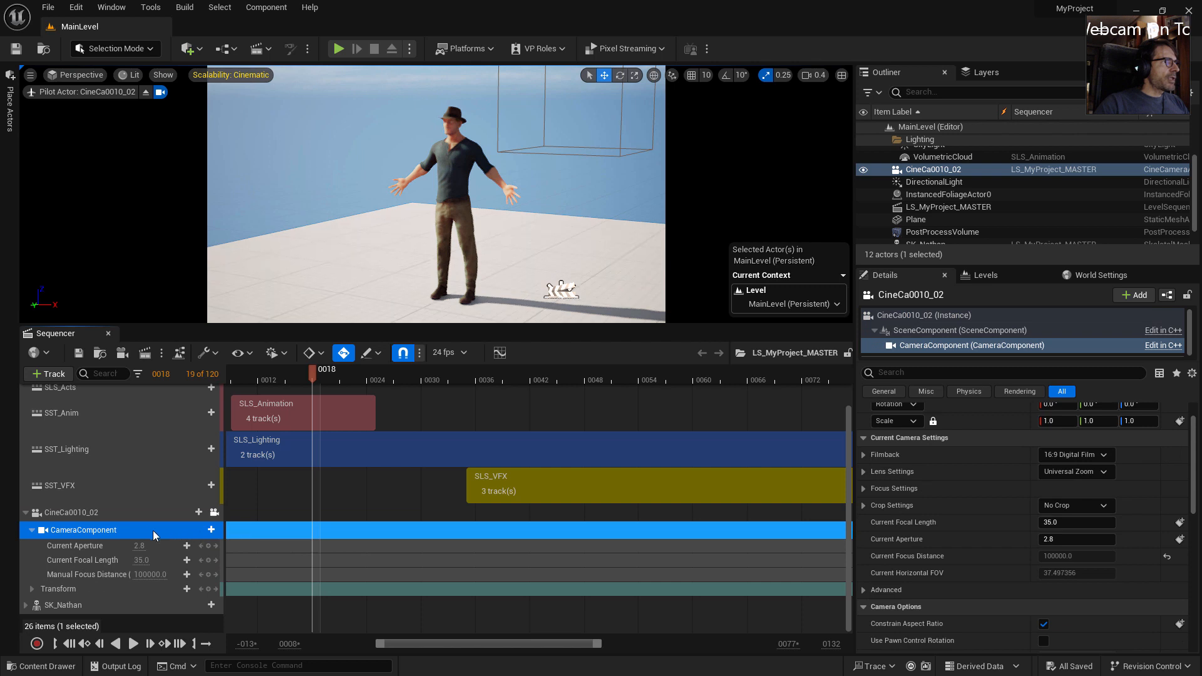
click(198, 513)
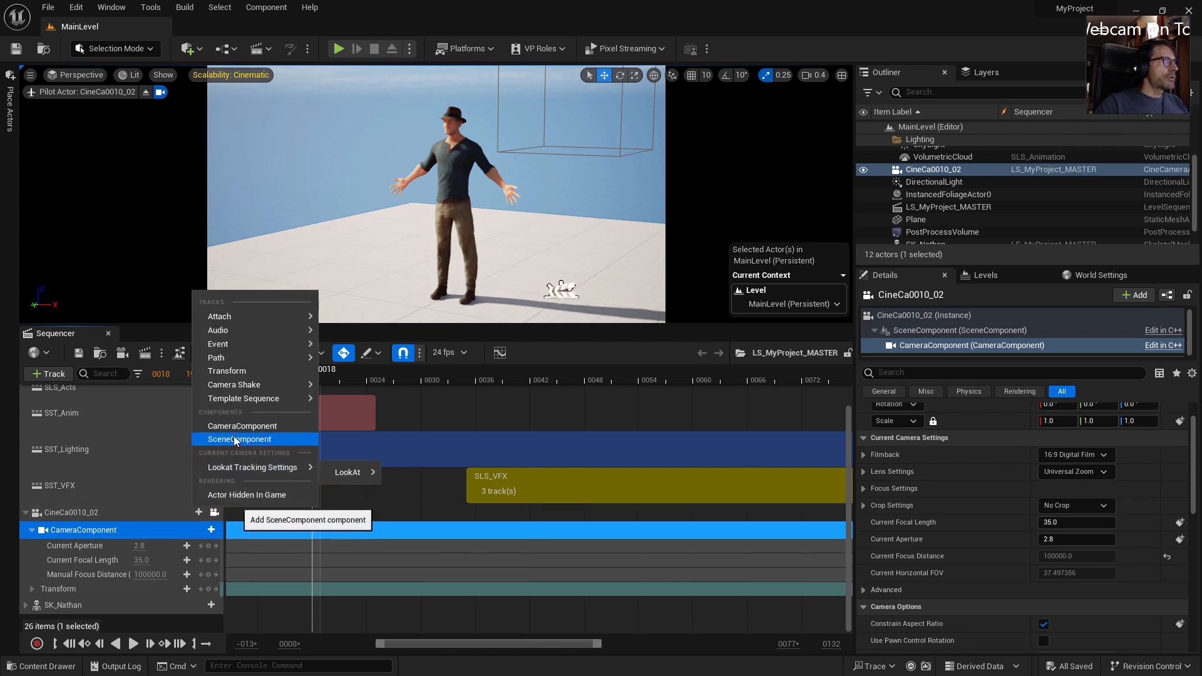
mouse_move(248, 385)
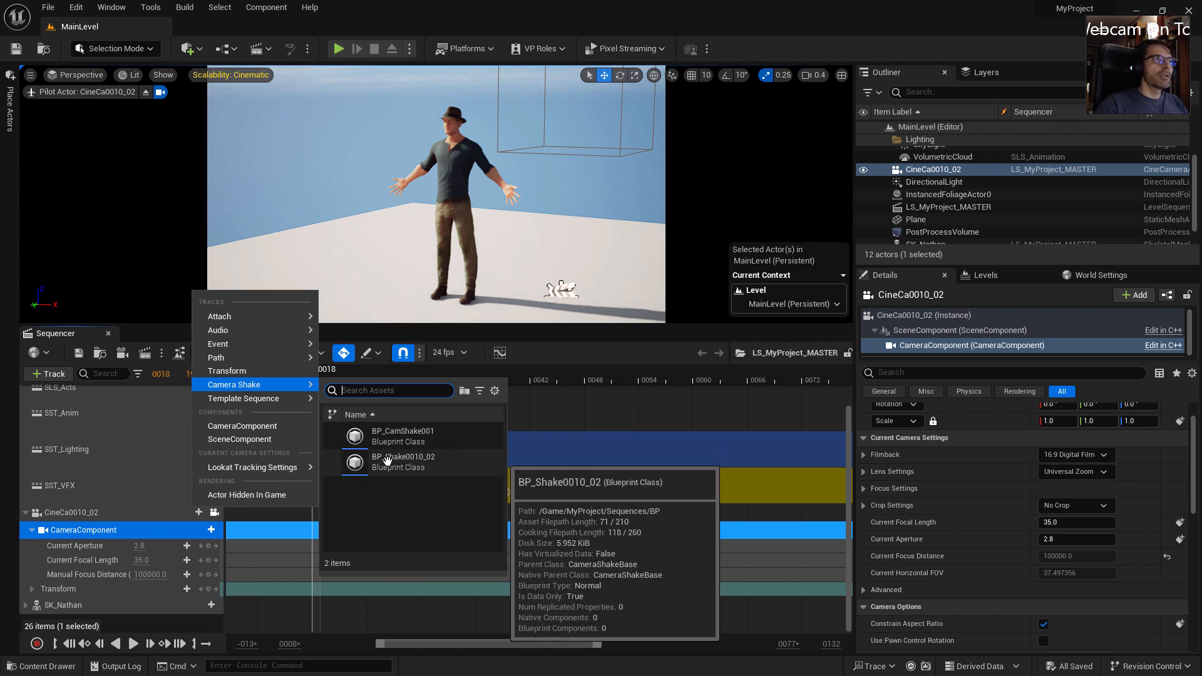
click(381, 462)
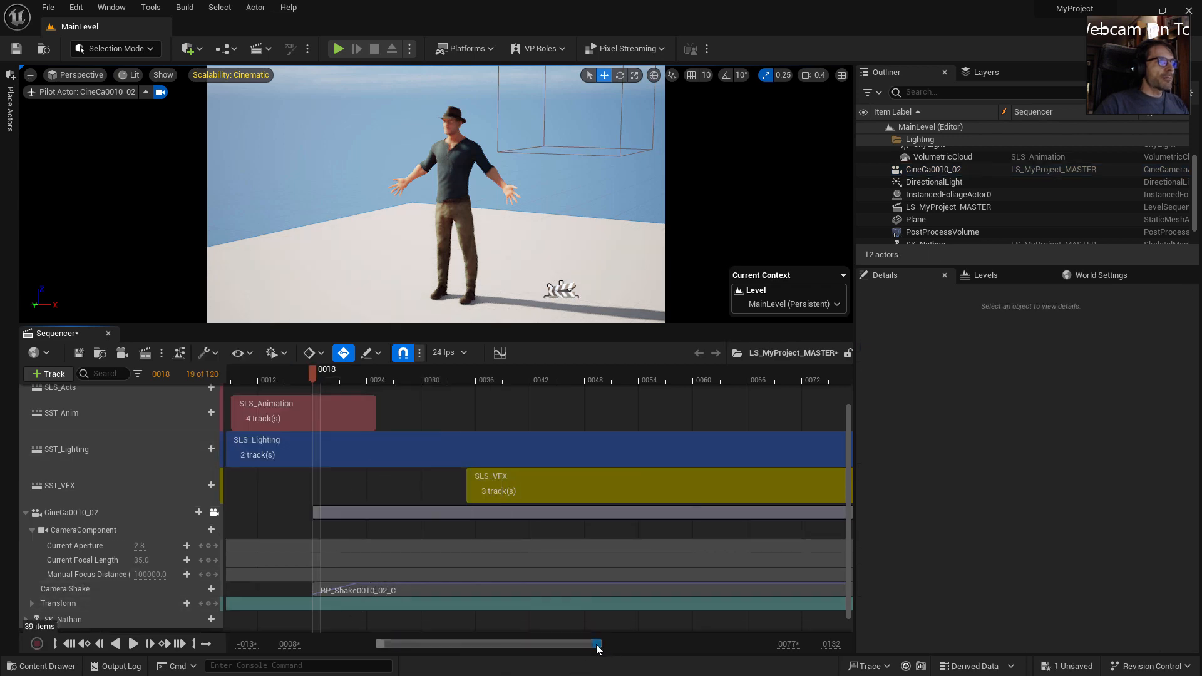
Play the sequence from just before the BP_Shake0010_02 section to preview the camera shake
drag(597, 649, 885, 644)
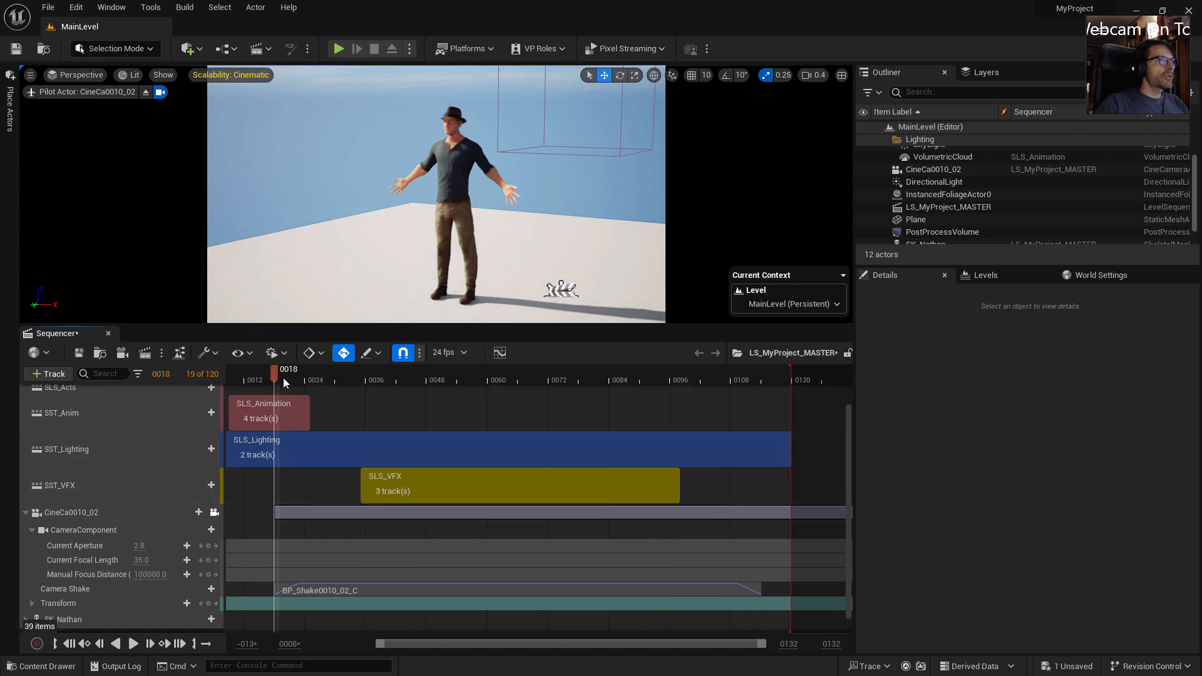
drag(283, 378, 261, 436)
click(133, 645)
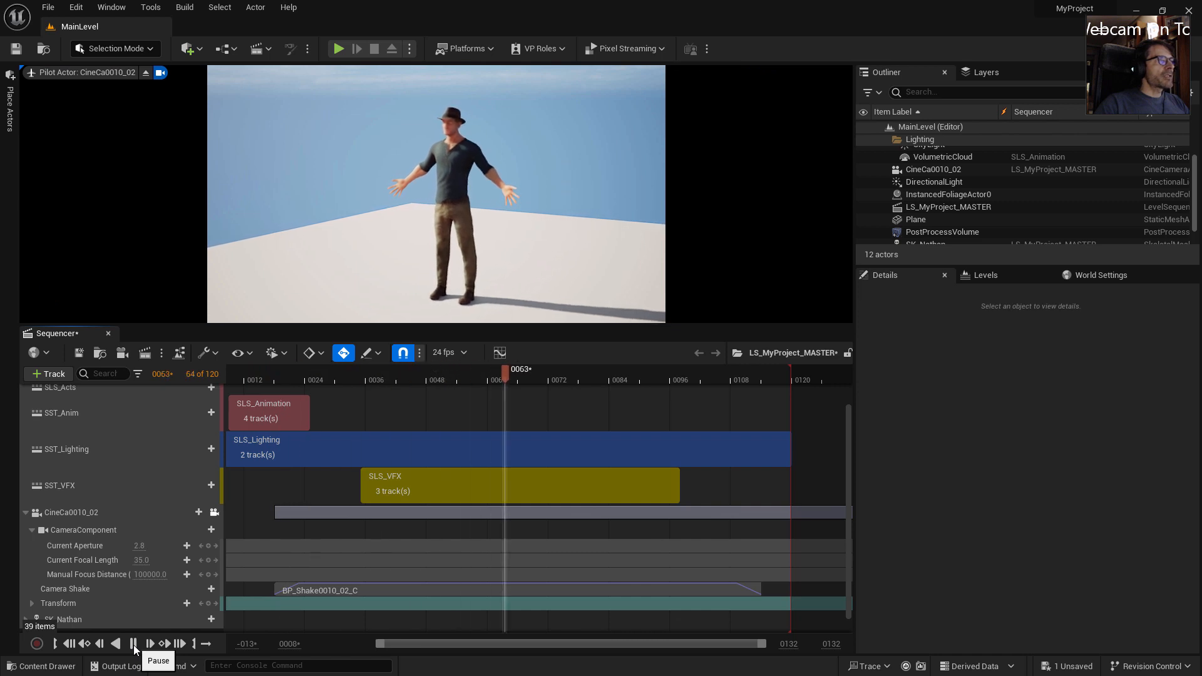
click(134, 645)
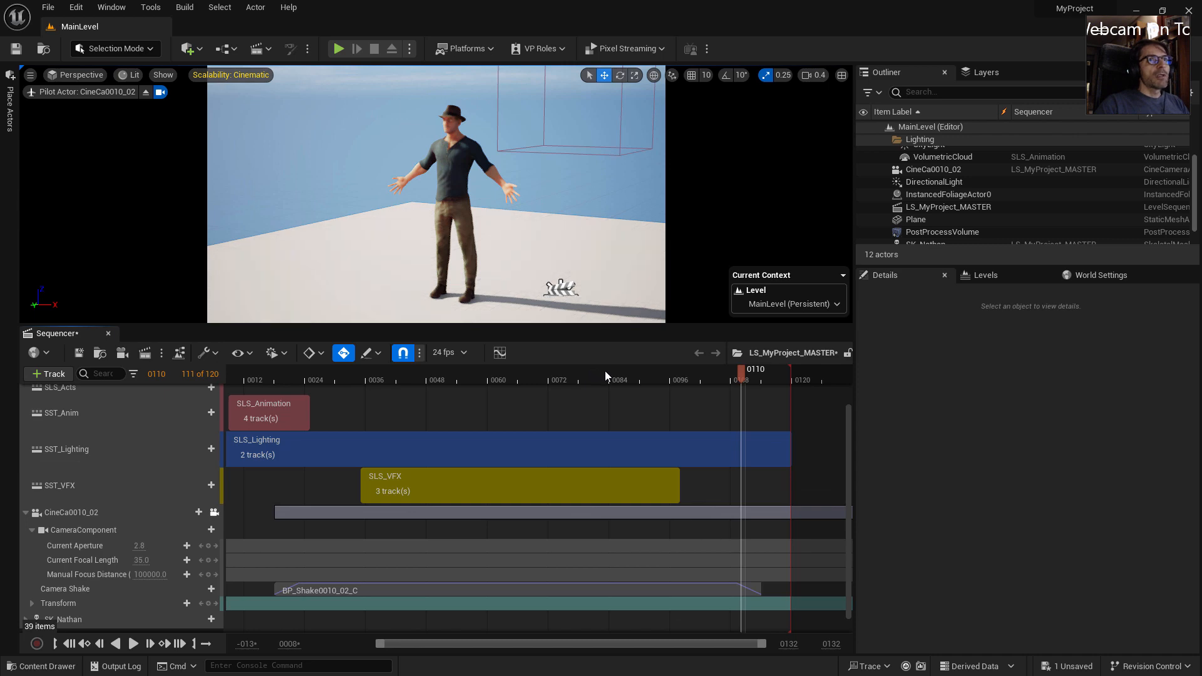
Open BP_Shake0010_02, set its location frequency multiplier to 5.0, and compile, save and close the Blueprint
click(28, 668)
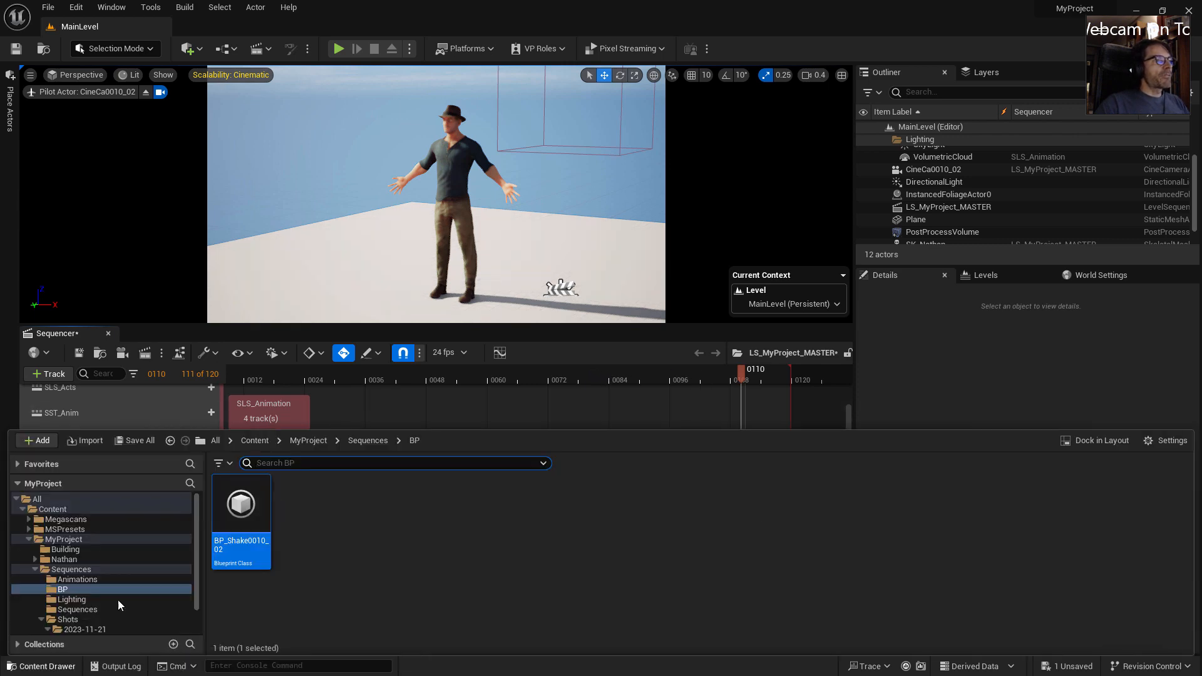
double_click(242, 505)
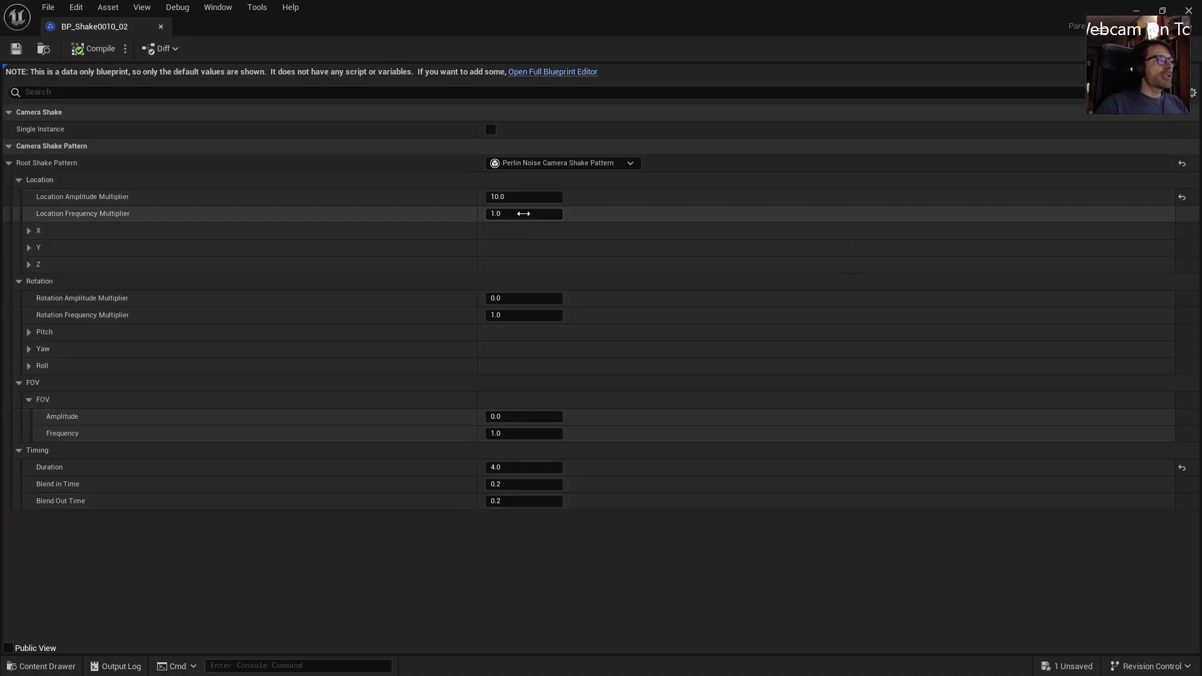
click(524, 213)
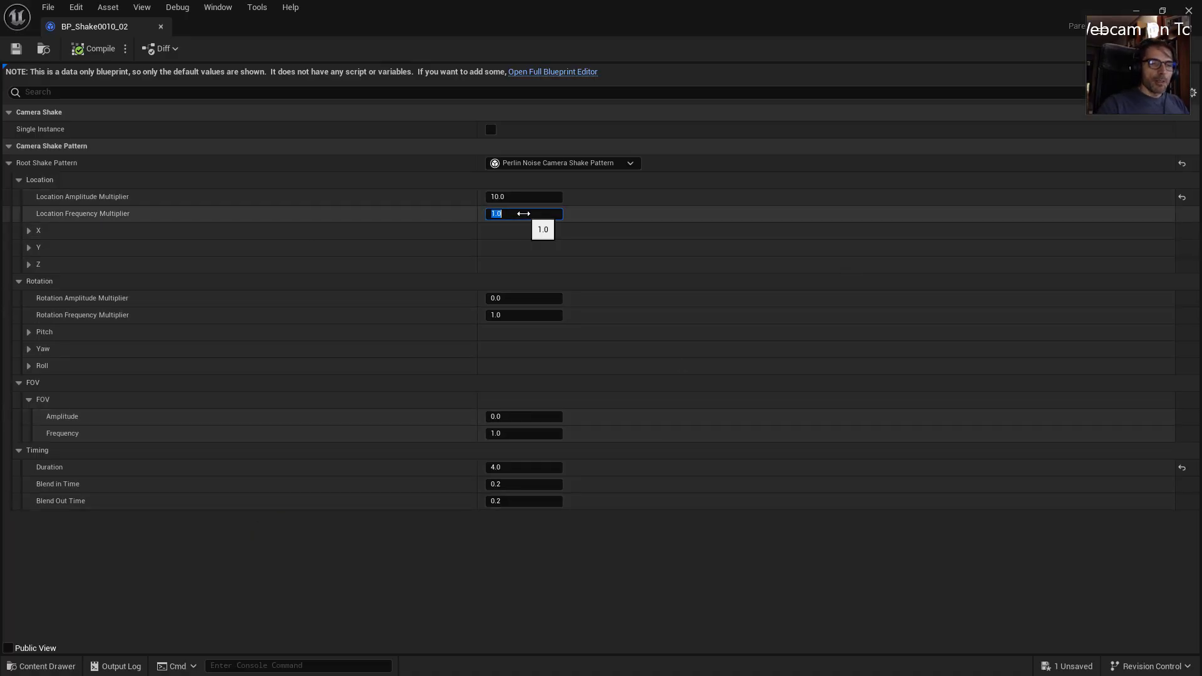
text(5)
key(Return)
click(82, 50)
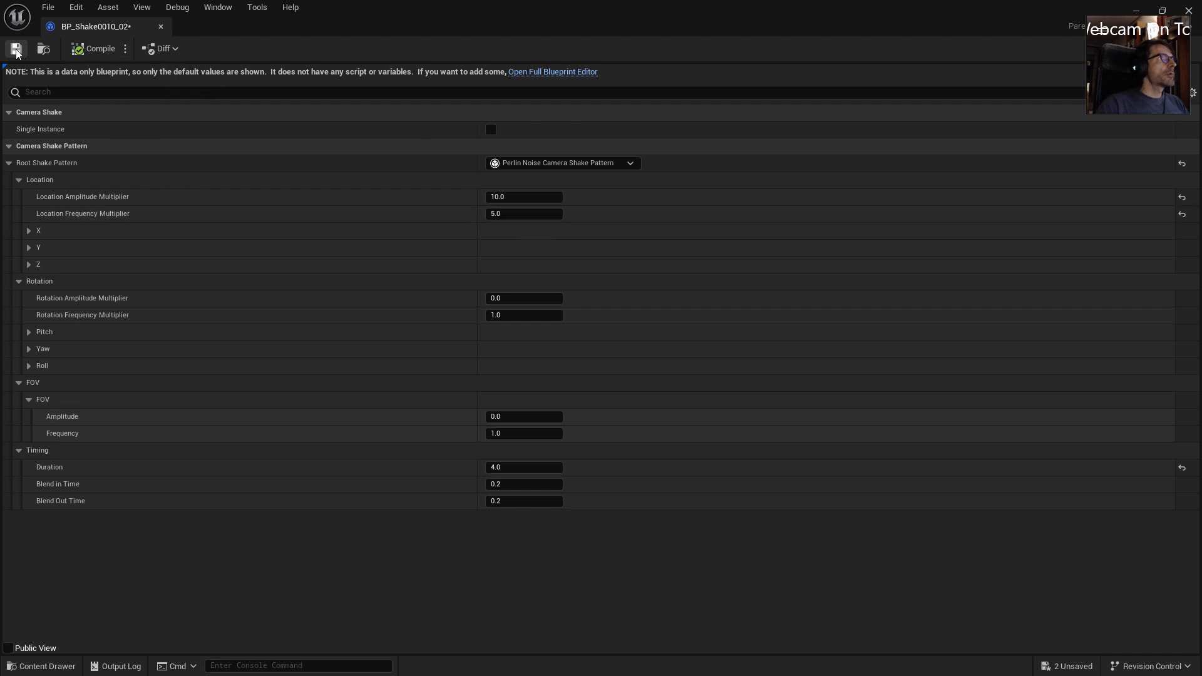
click(161, 26)
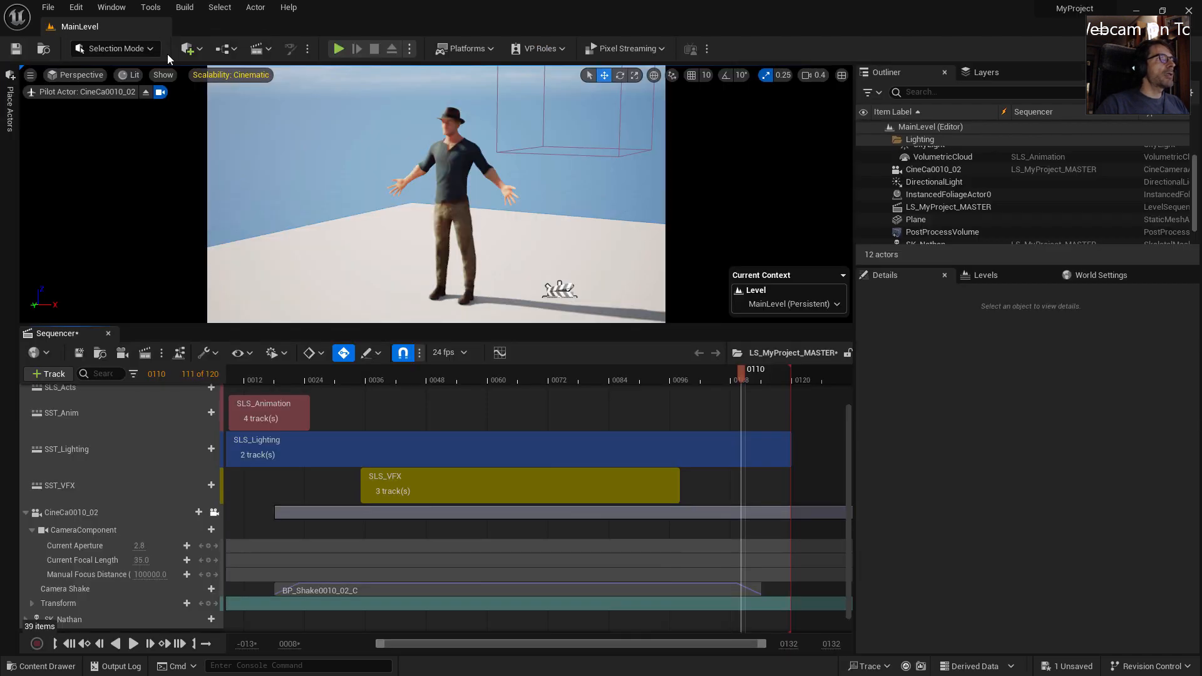
Play the sequence from frame 0015 to check the faster shake, and return the playhead to frame 0023
click(260, 380)
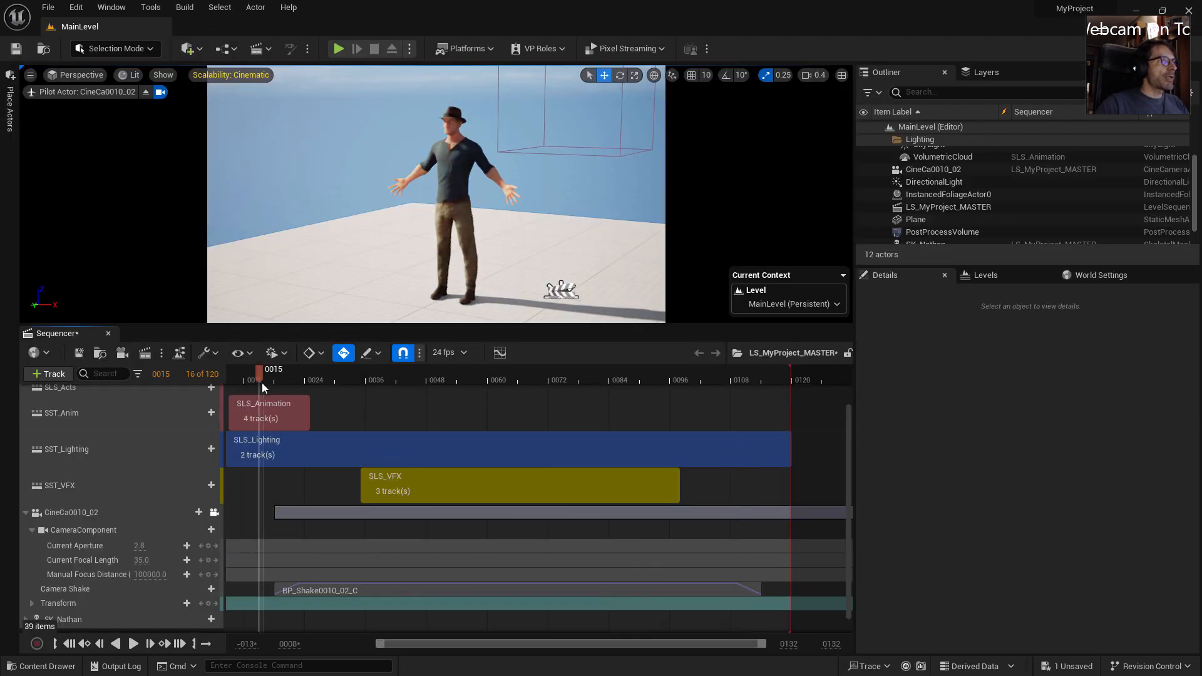
click(133, 644)
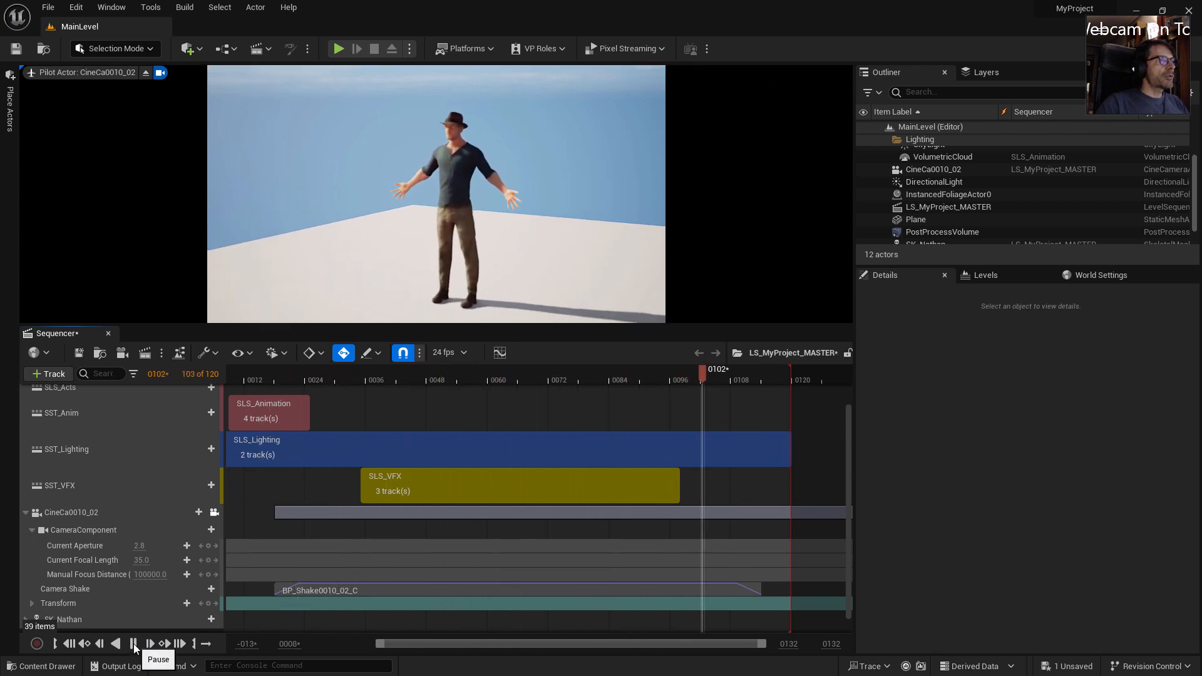
click(134, 645)
drag(328, 380, 300, 443)
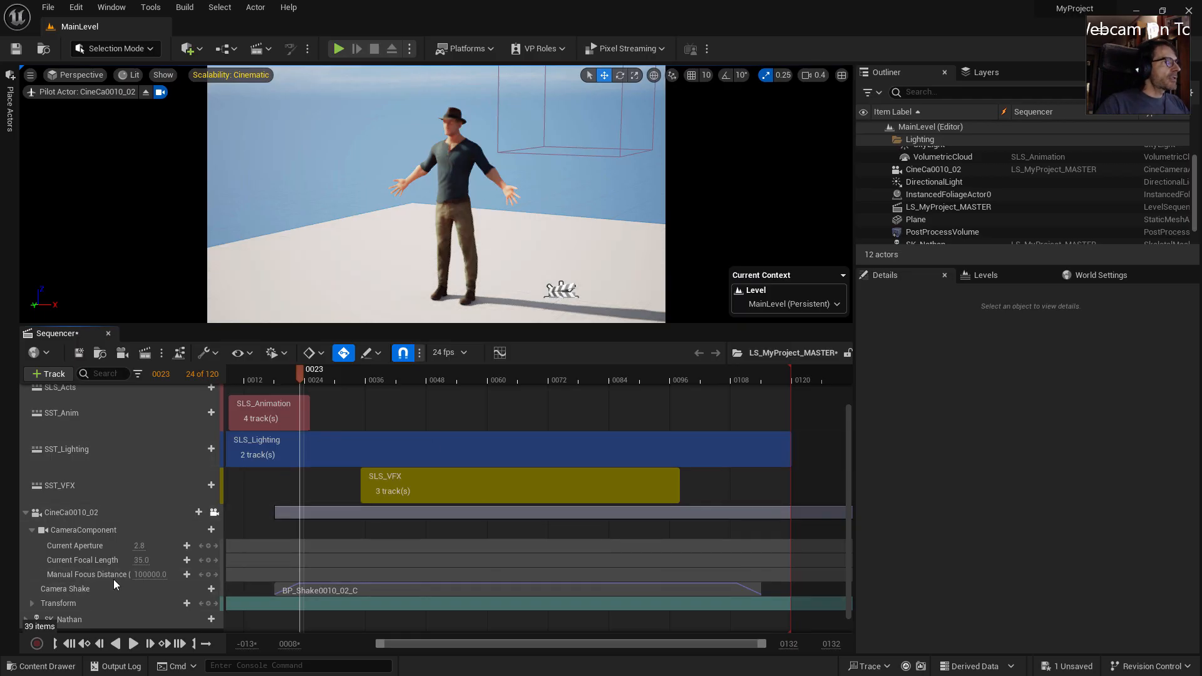
In BP_Shake0010_02, set location amplitude to 20.0 and frequency to 10.0, and rotation amplitude to 10.0 and frequency to 5.0
click(69, 667)
double_click(243, 509)
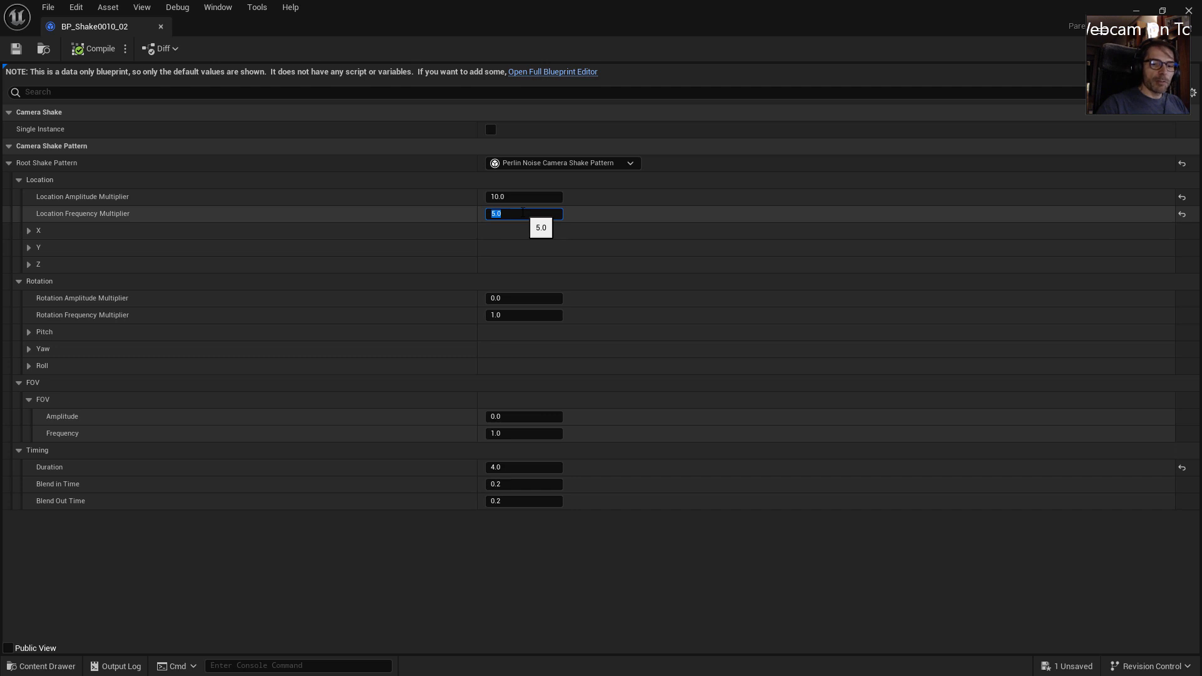
click(521, 198)
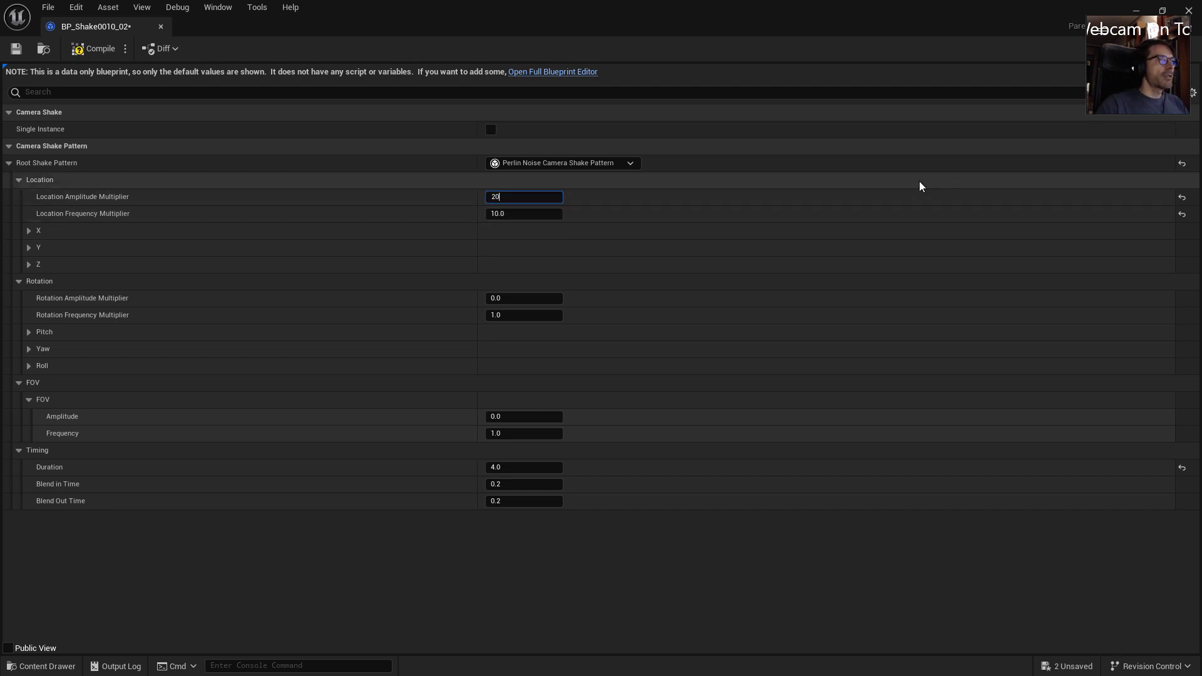
key(Tab)
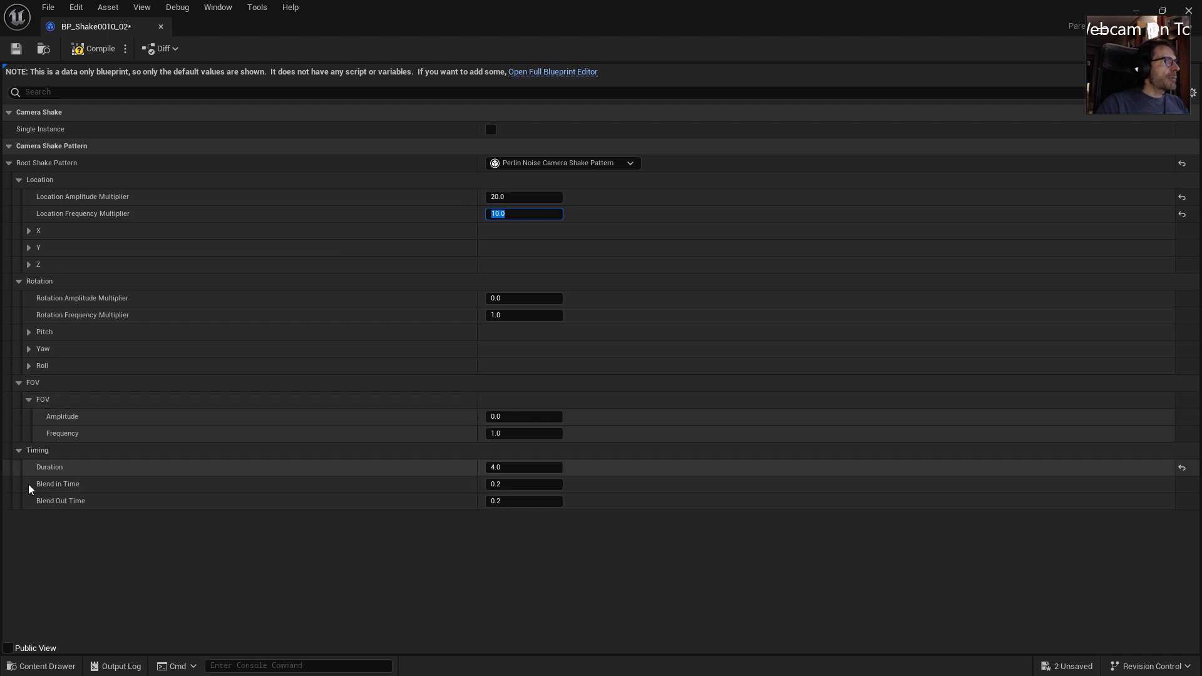
click(523, 298)
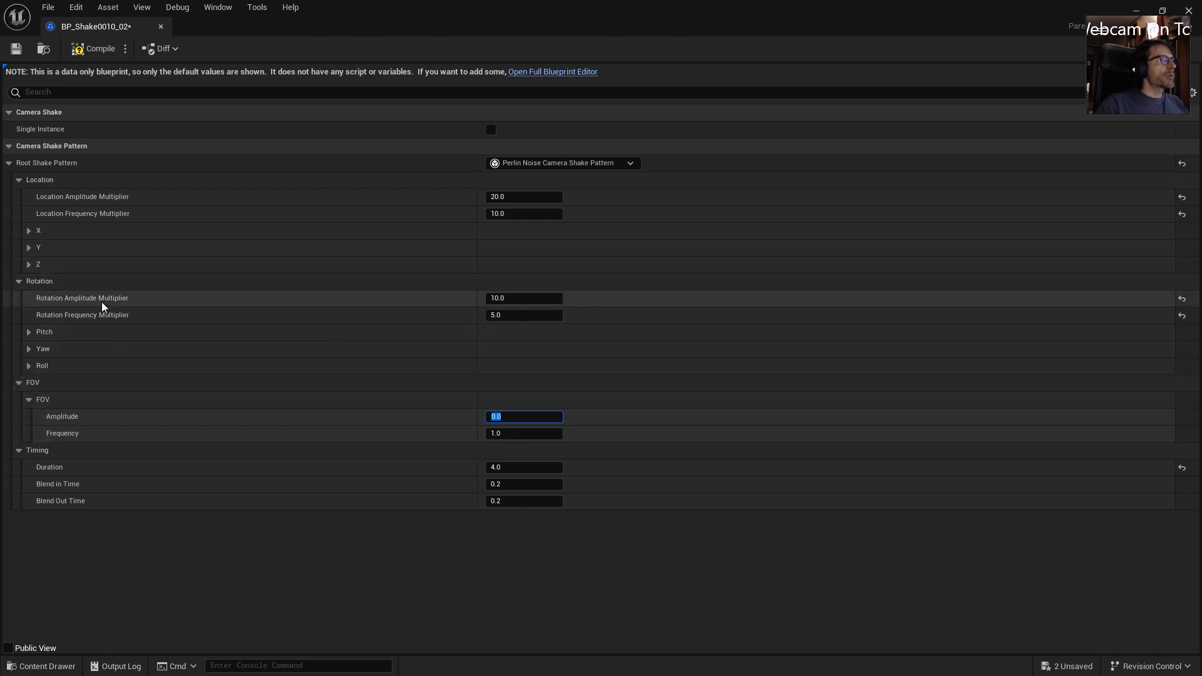
Compile and save the stronger location and rotation shake settings, and close the Blueprint editor
click(93, 49)
click(16, 49)
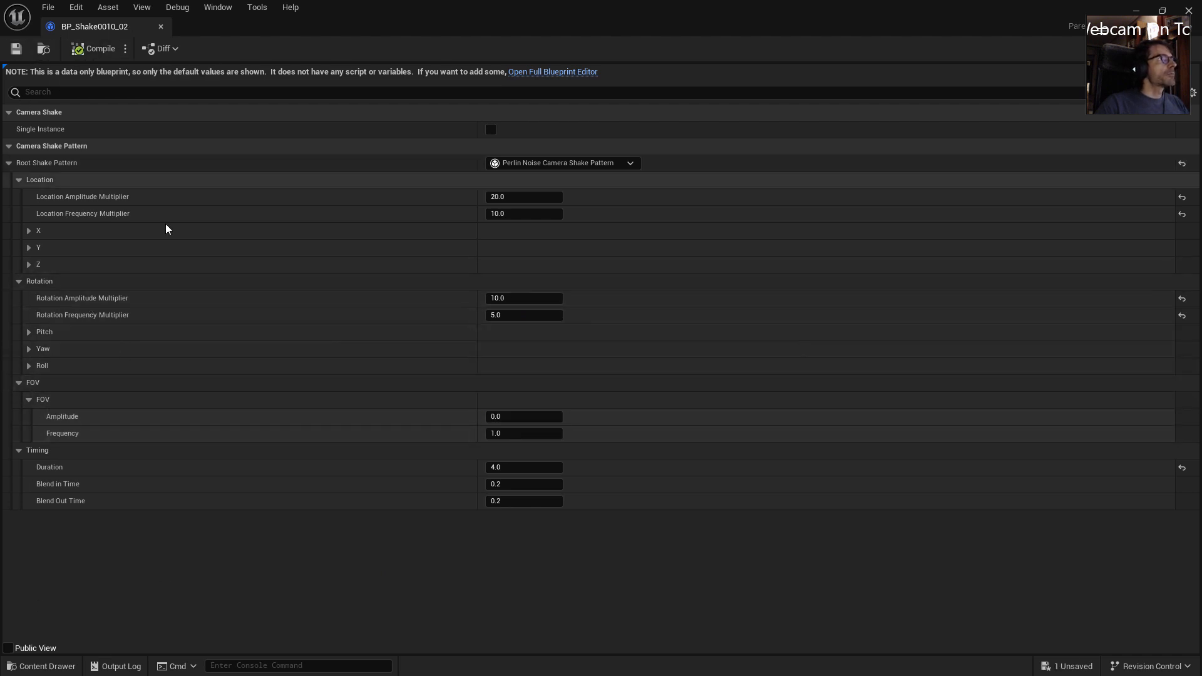
click(161, 26)
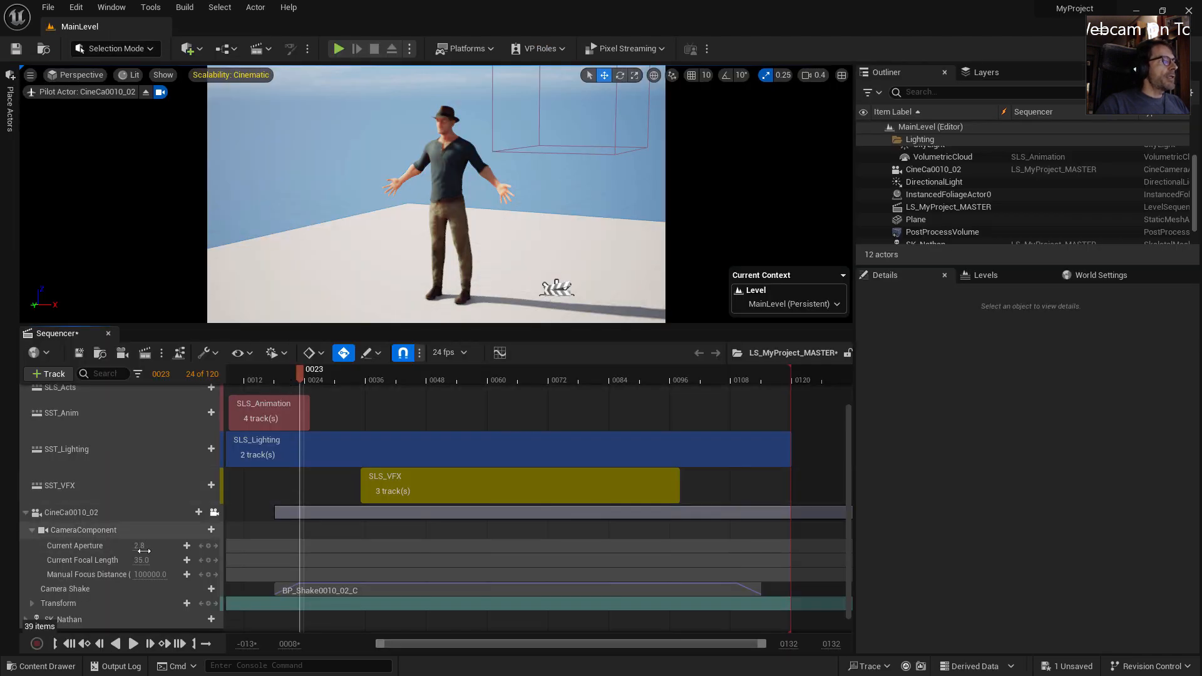
Play the sequence from frame 0023 to preview the combined location and rotation shake
click(133, 644)
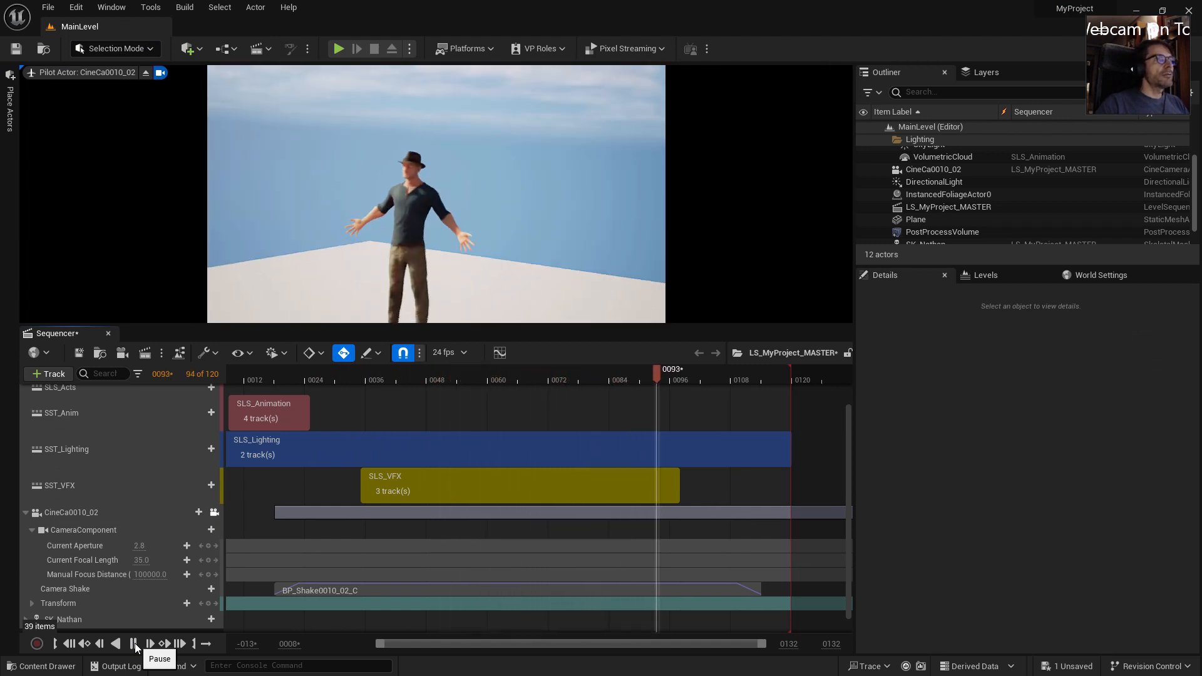
click(133, 644)
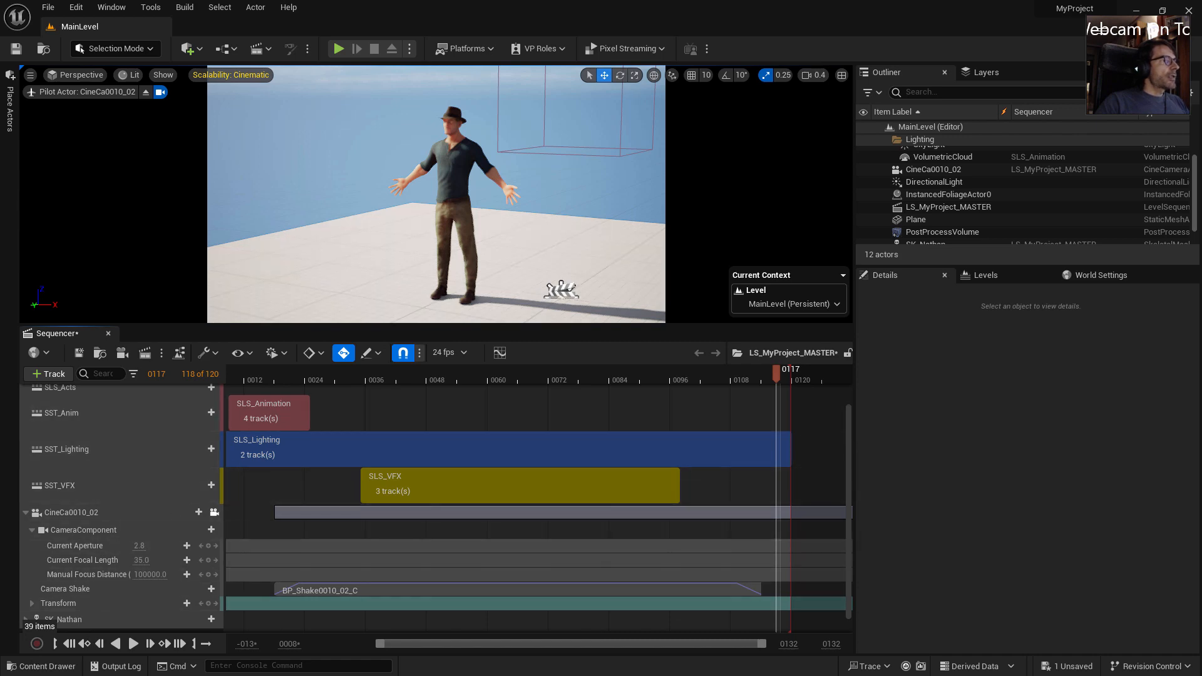
In BP_Shake0010_02, set all location and rotation multipliers to 0.0, FOV amplitude to 20.0 and FOV frequency to 10.0
click(44, 666)
double_click(241, 520)
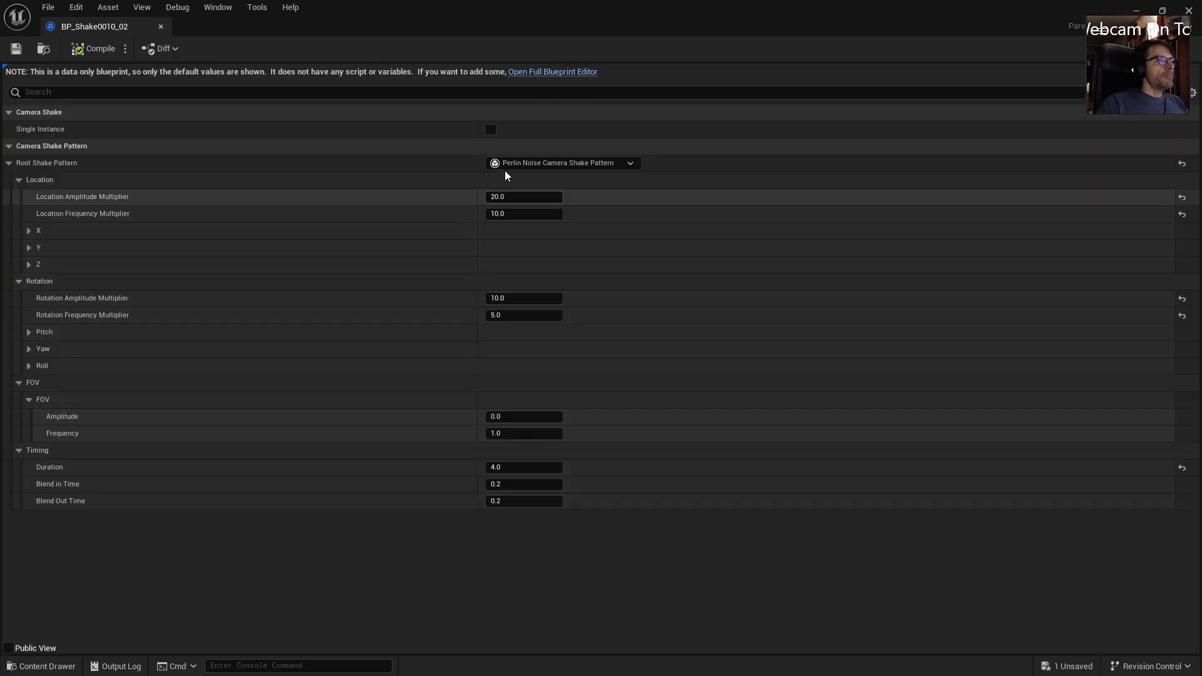
click(526, 198)
text(0)
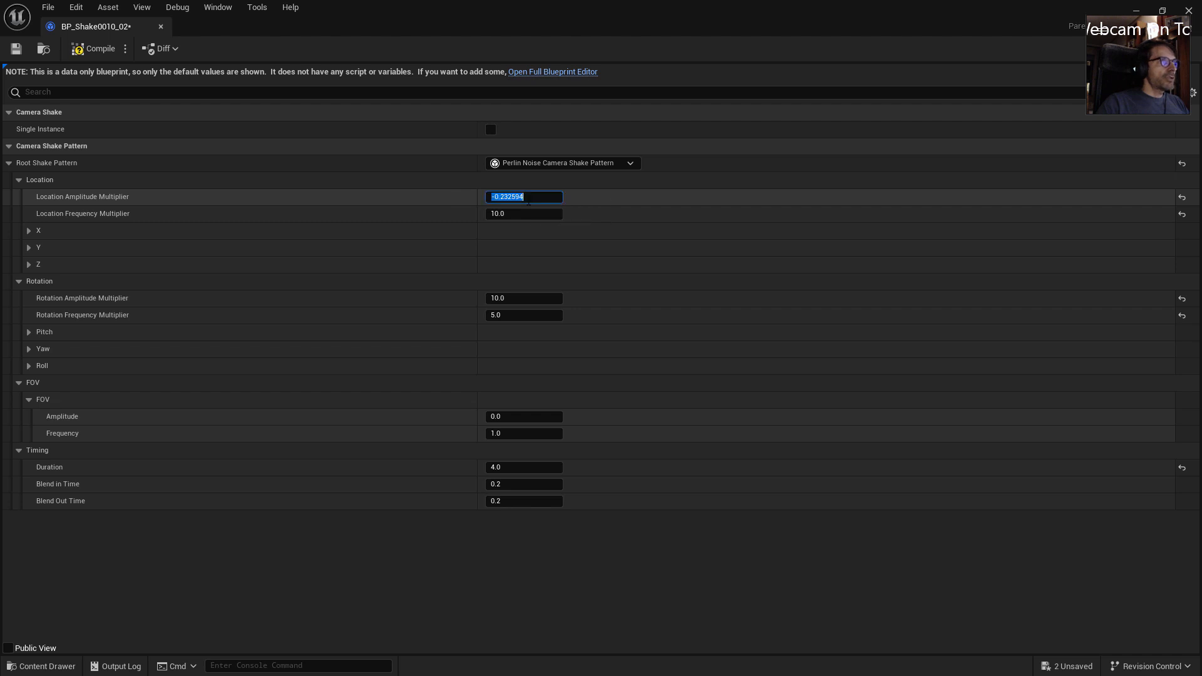
key(Tab)
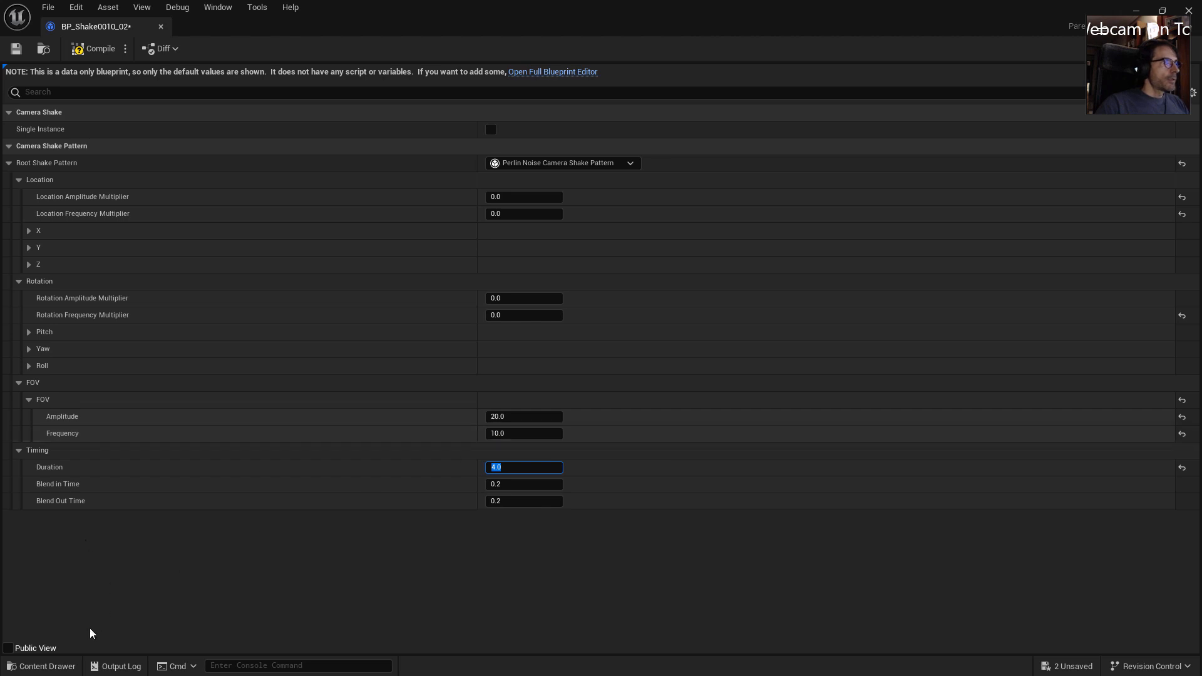
Compile and save BP_Shake0010_02 with its FOV-only shake, and close its editor
drag(96, 27, 97, 45)
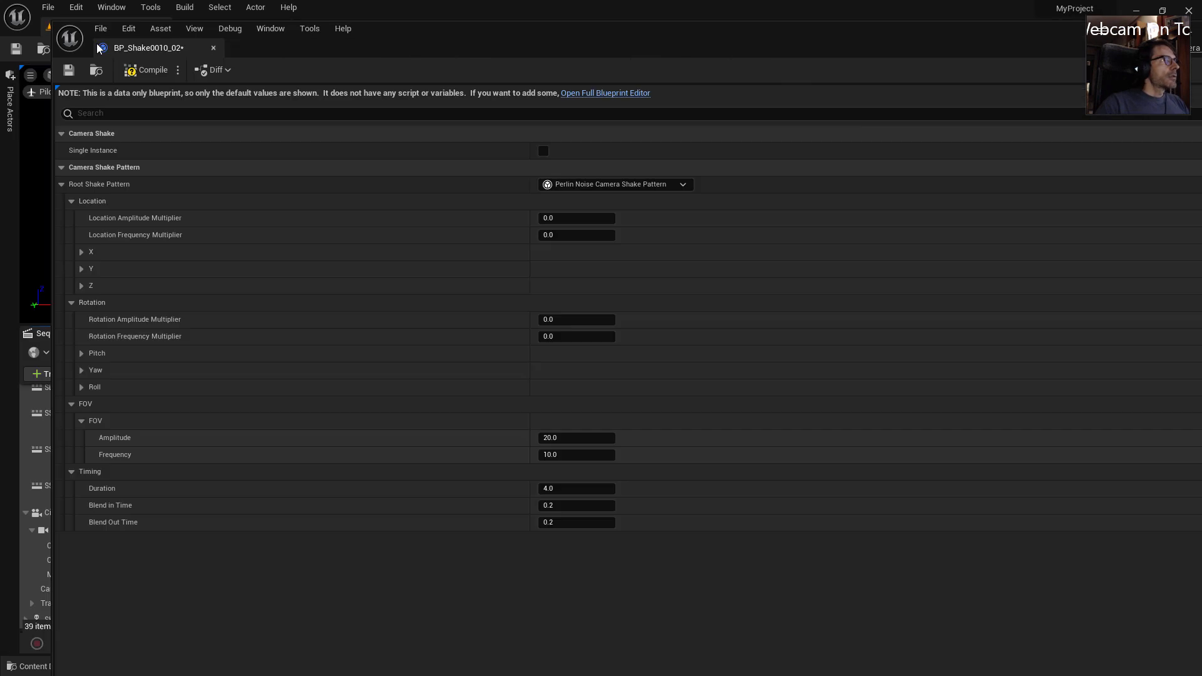
click(147, 70)
click(69, 69)
click(213, 48)
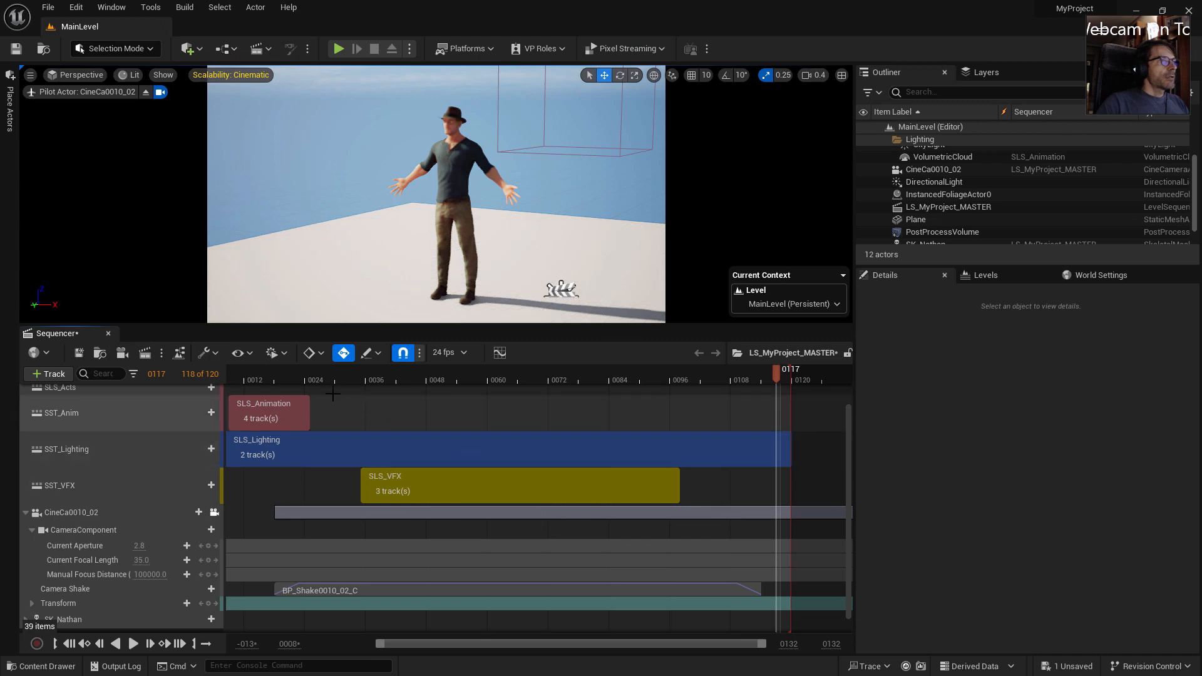
Play the sequence from frame 0016 to preview the FOV shake, and stop with the playhead at frame 0073
click(264, 376)
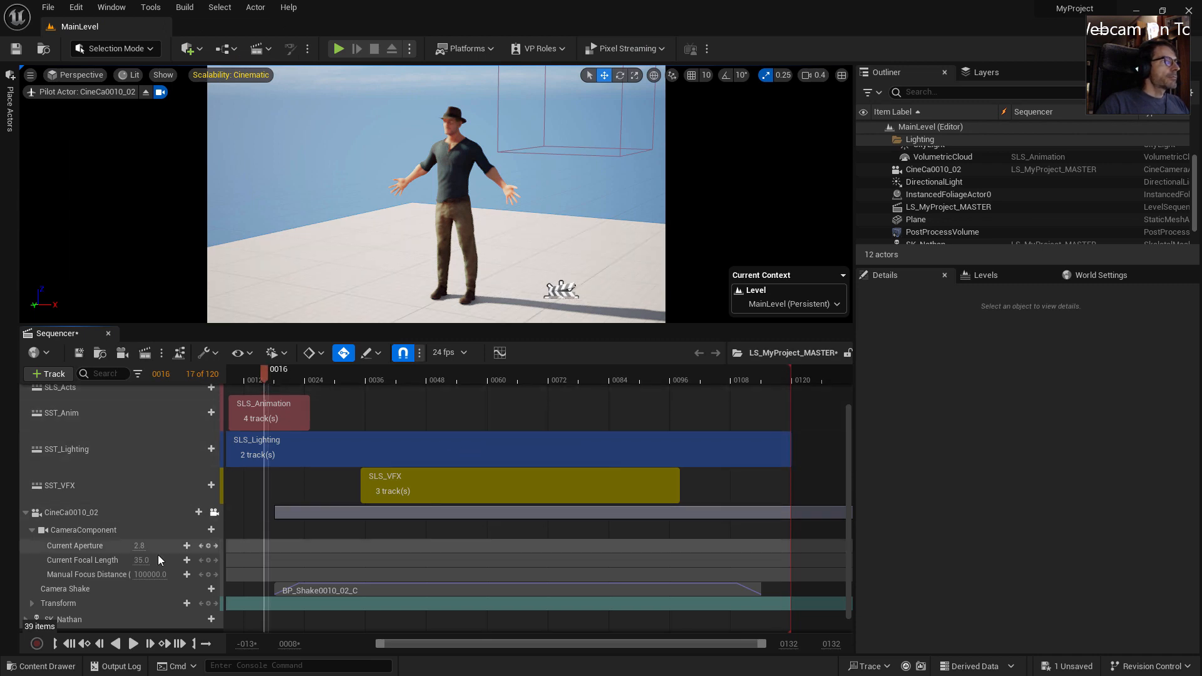
click(134, 645)
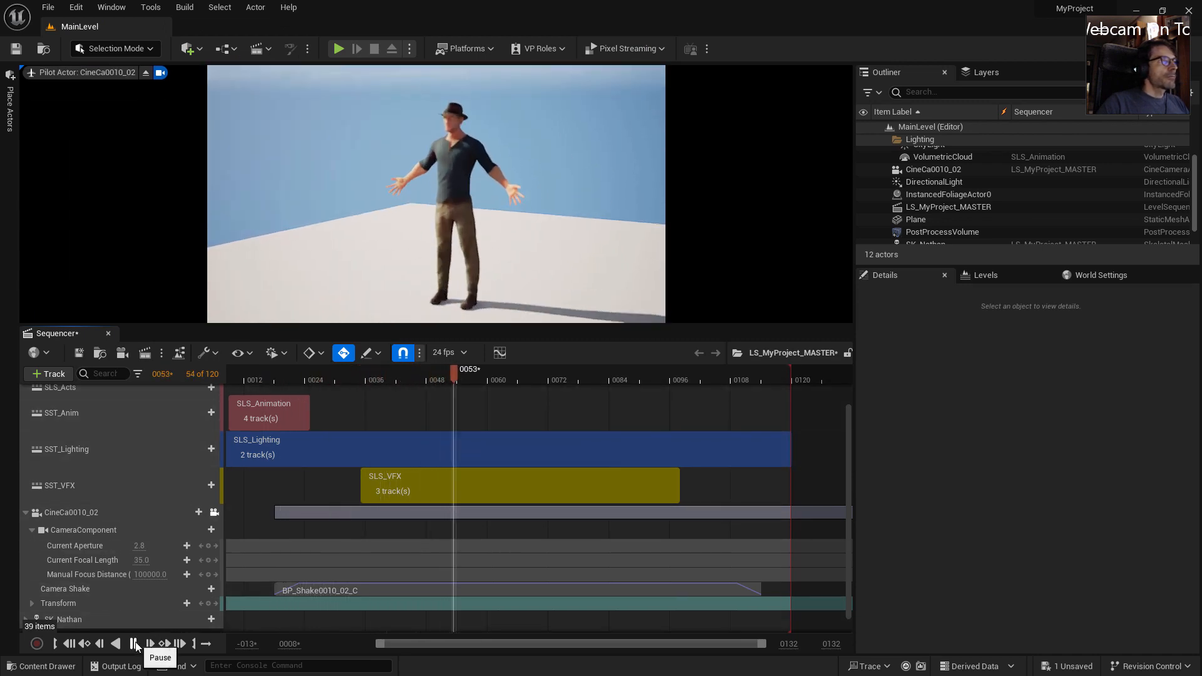
click(134, 645)
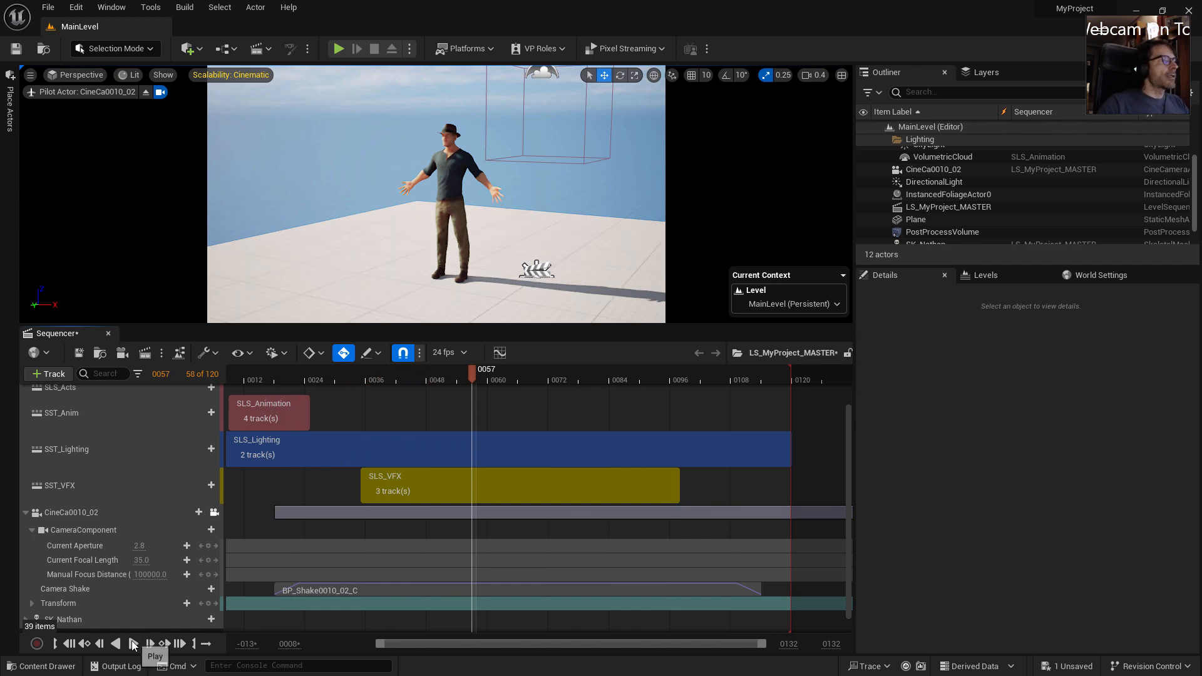
click(134, 644)
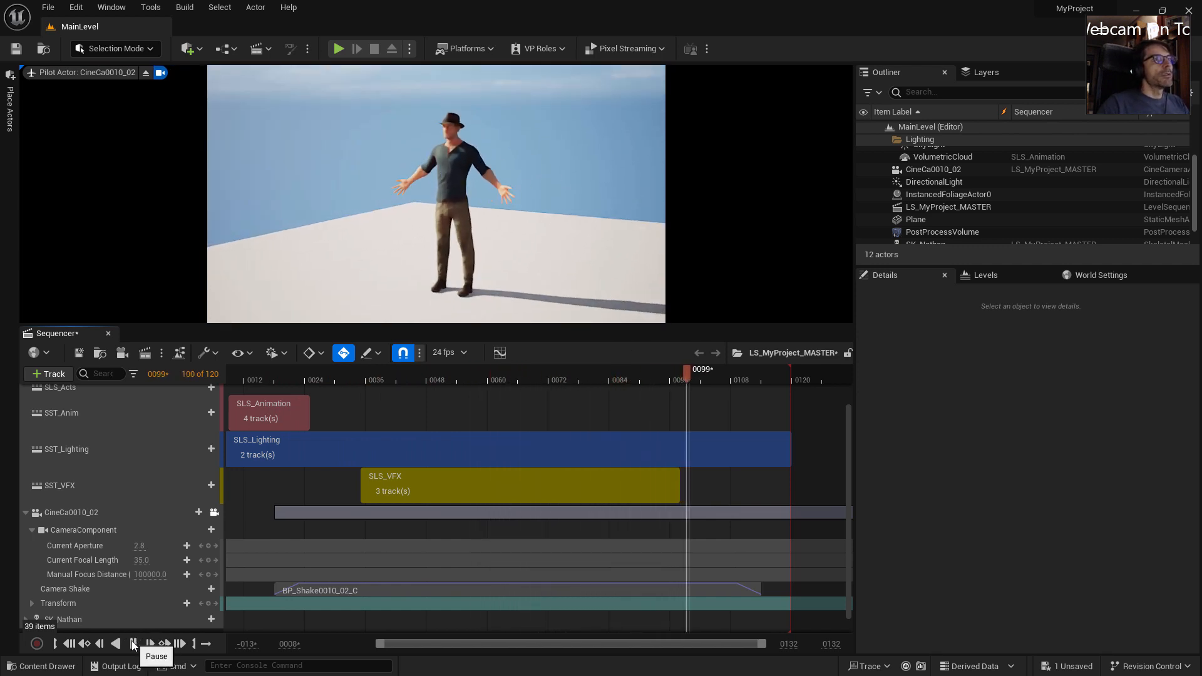
click(554, 375)
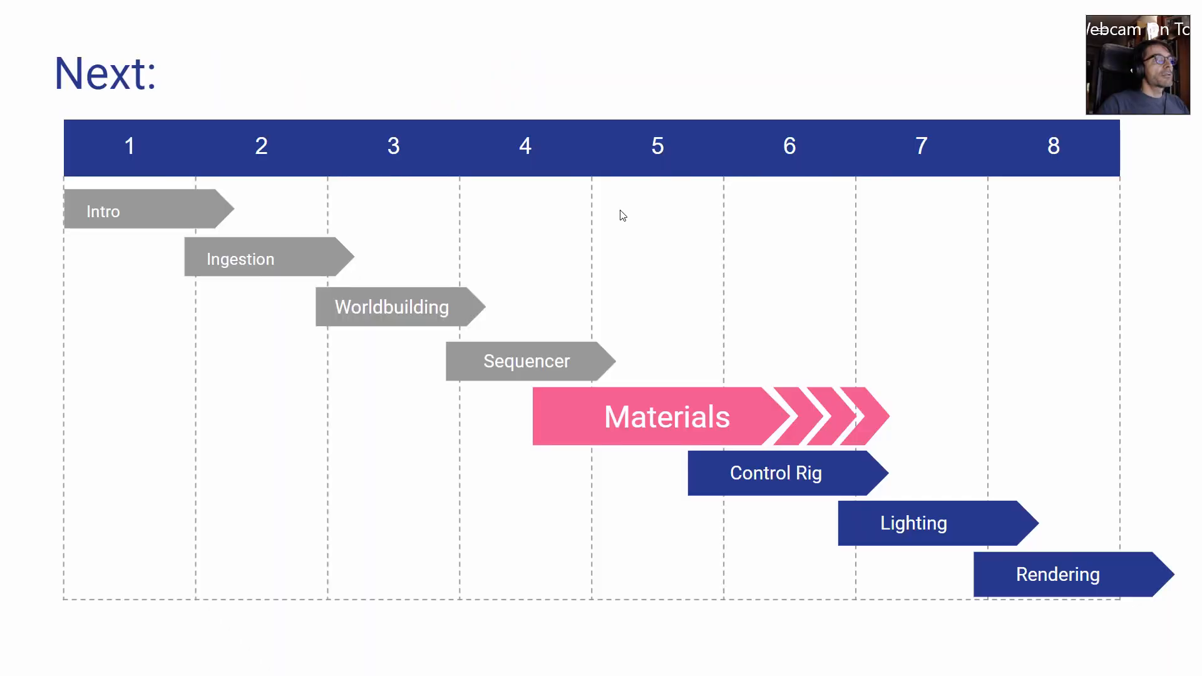
key(Left)
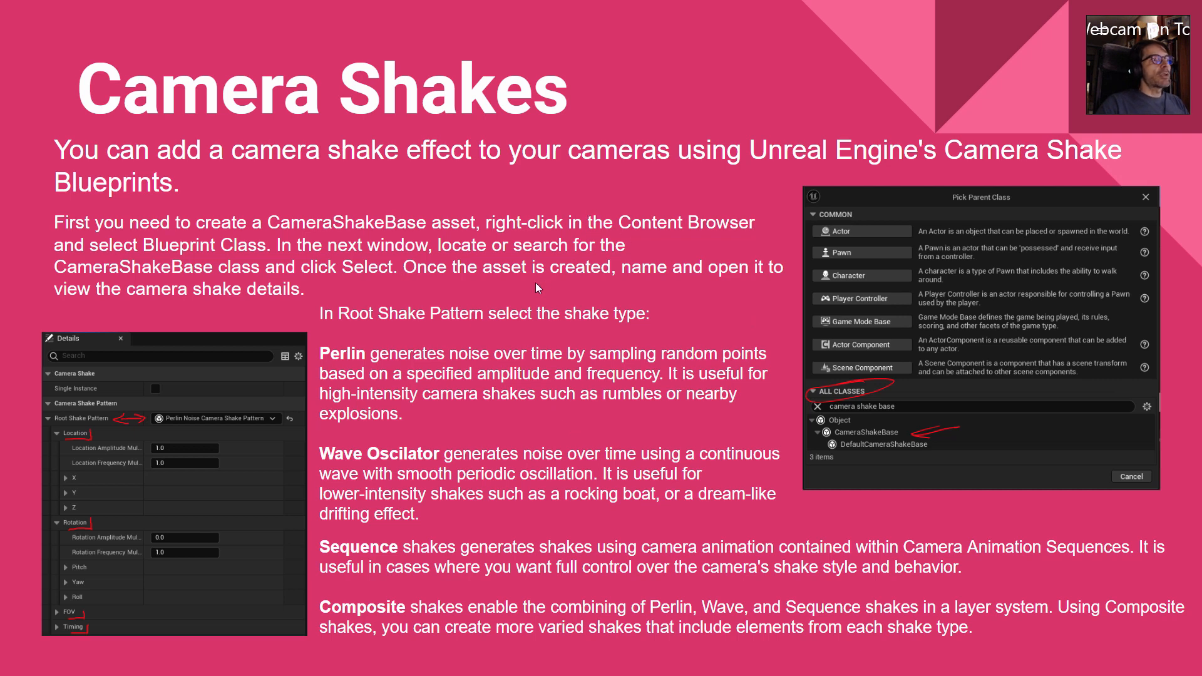
key(Right)
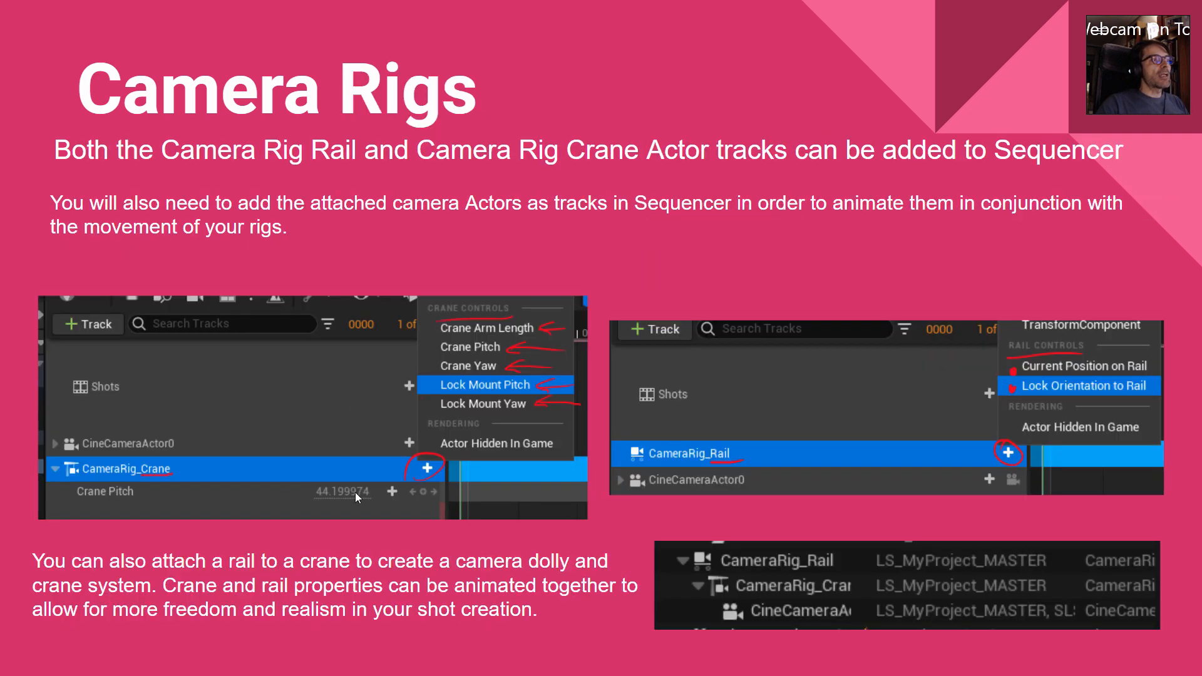
key(Left)
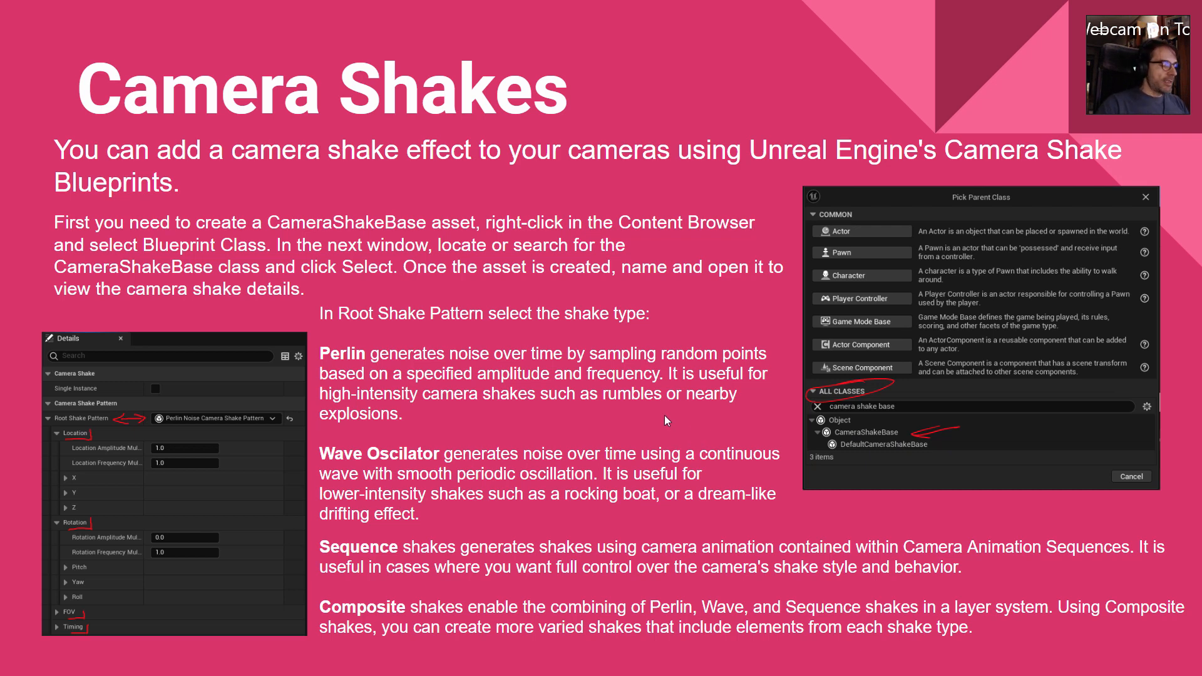
Switch back to Unreal Editor and delete the BP_Shake0010_02 section from the camera's Camera Shake track
key(alt+Tab)
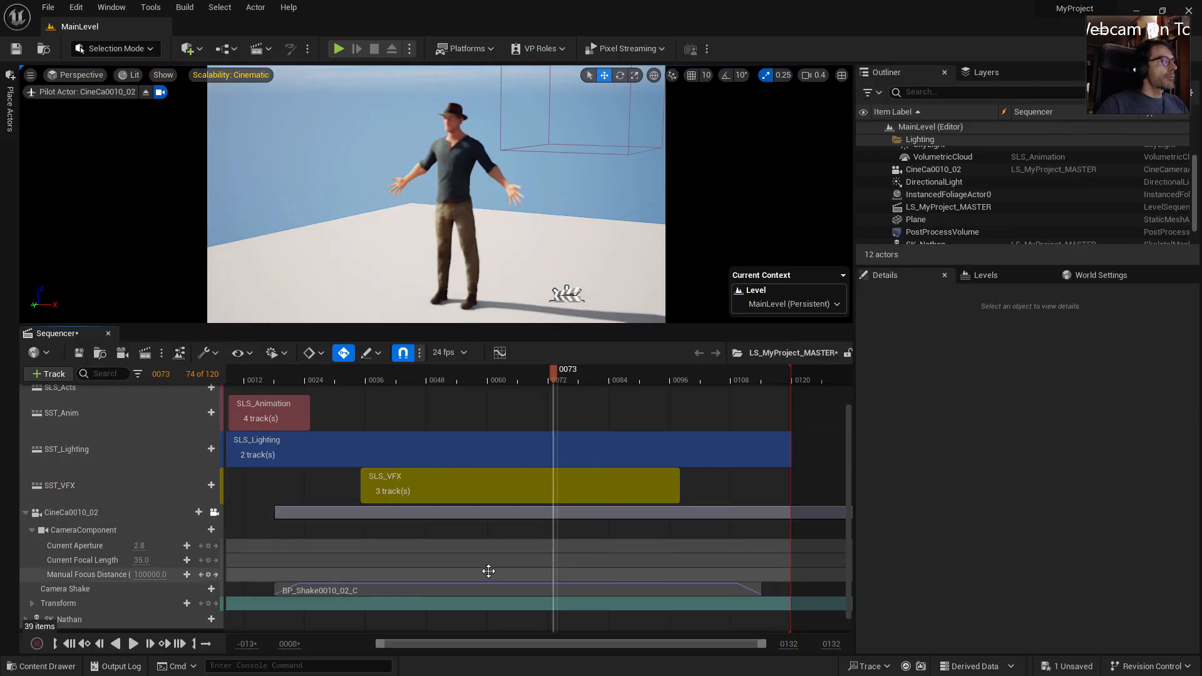
click(323, 593)
key(Delete)
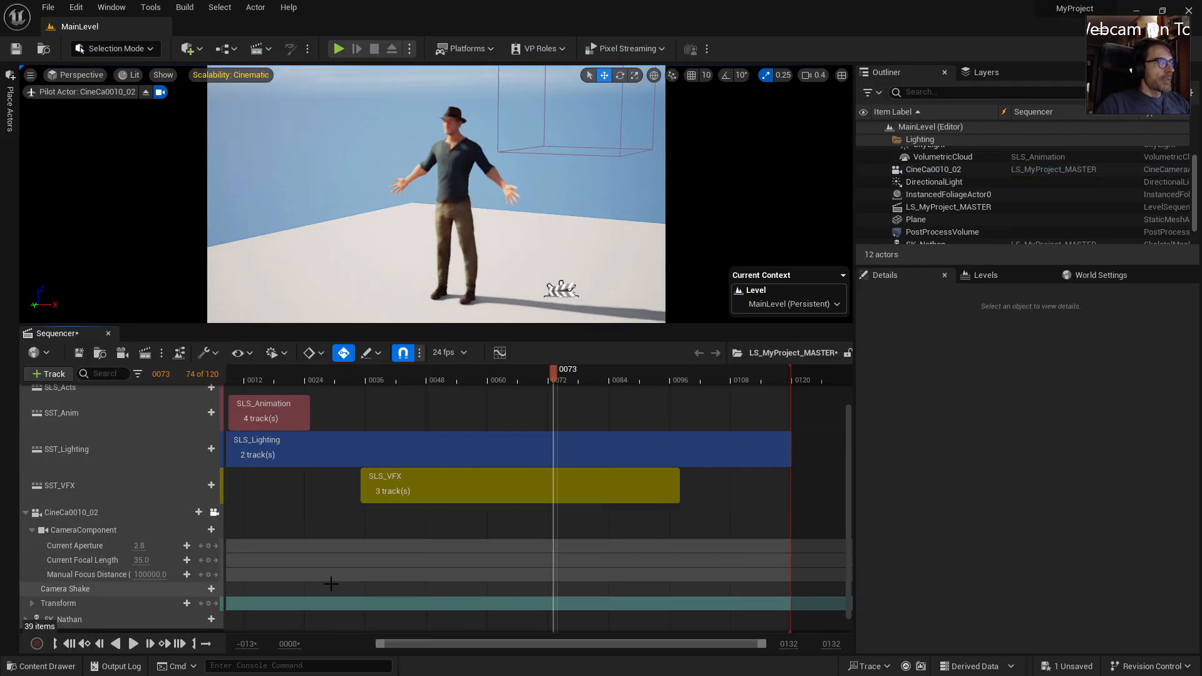
Add the BP_Shake0010_02 camera shake to the CineCa0010_02 camera at frame 0073
click(78, 531)
click(88, 512)
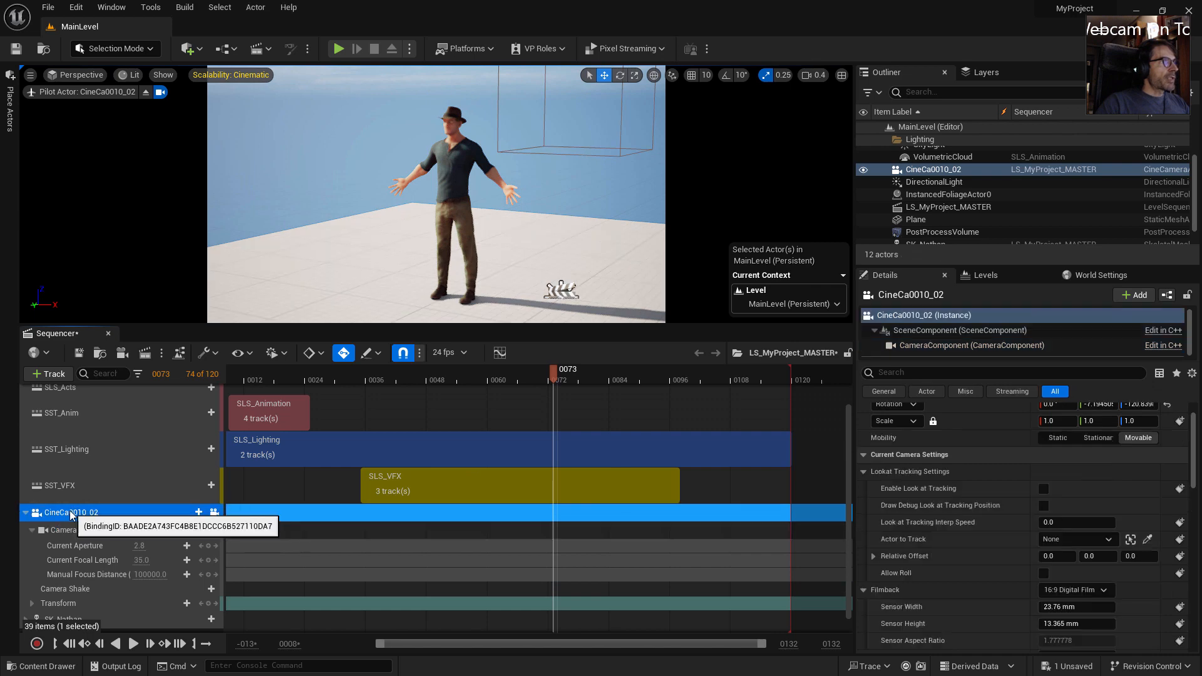
click(199, 512)
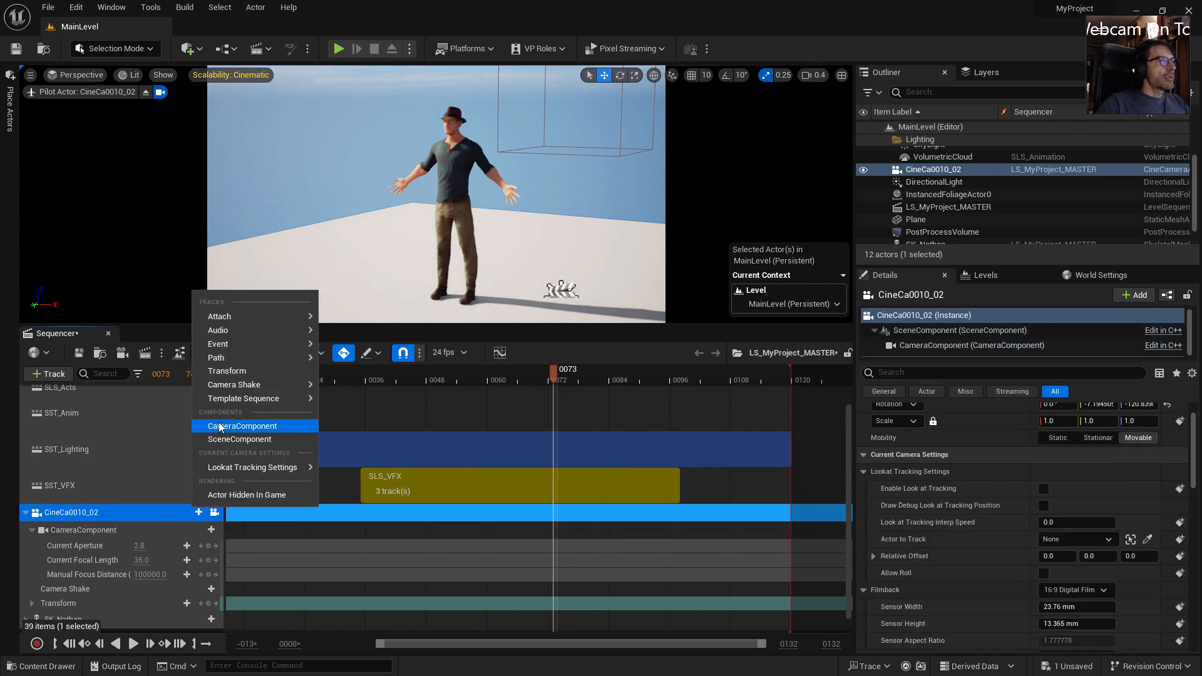
mouse_move(237, 388)
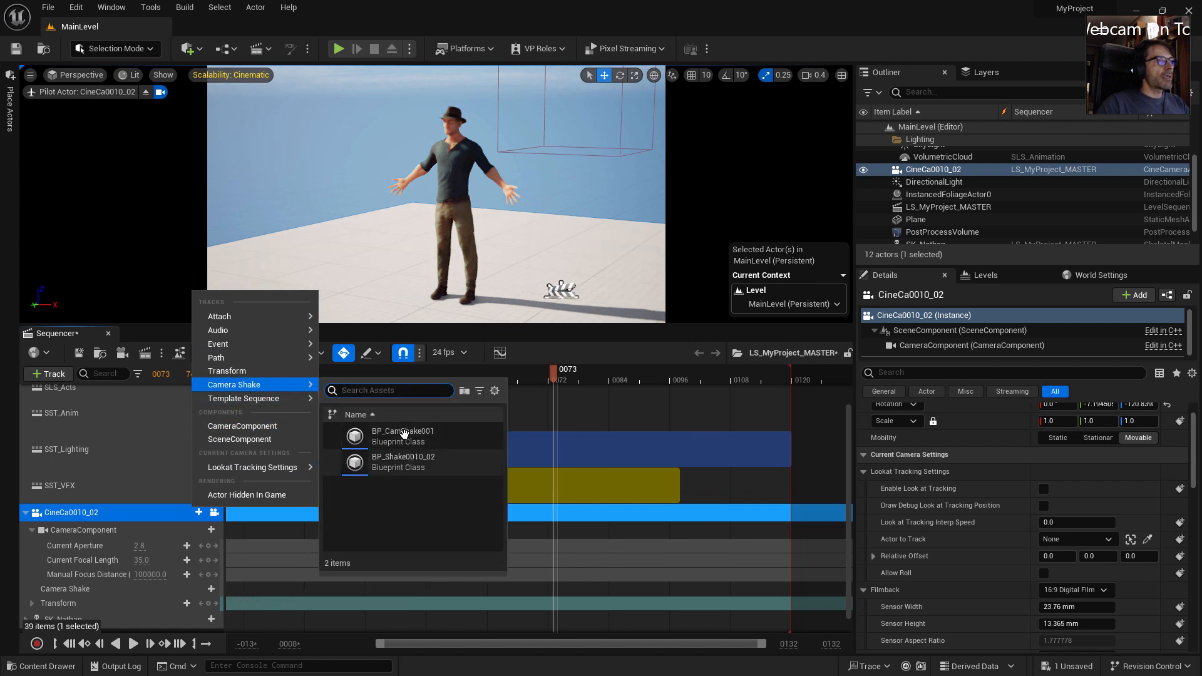
click(384, 463)
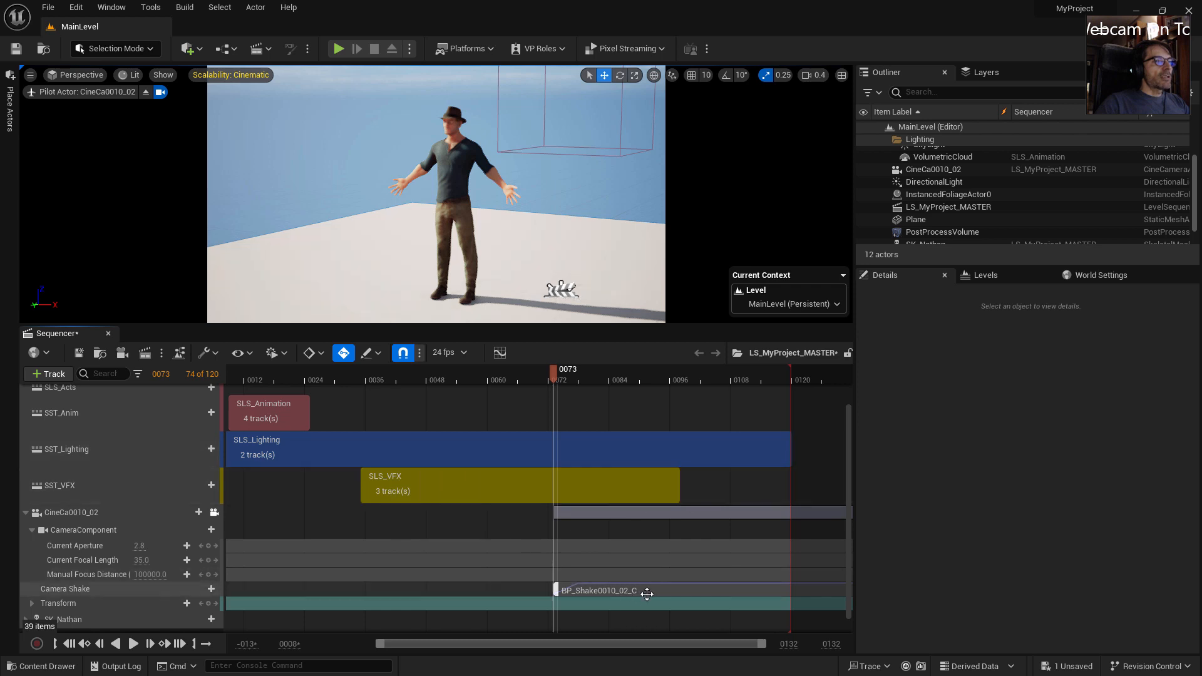
Move the BP_Shake0010_02 section earlier on the Camera Shake track and shorten its end so it spans frames 24 to 120
drag(502, 588, 399, 589)
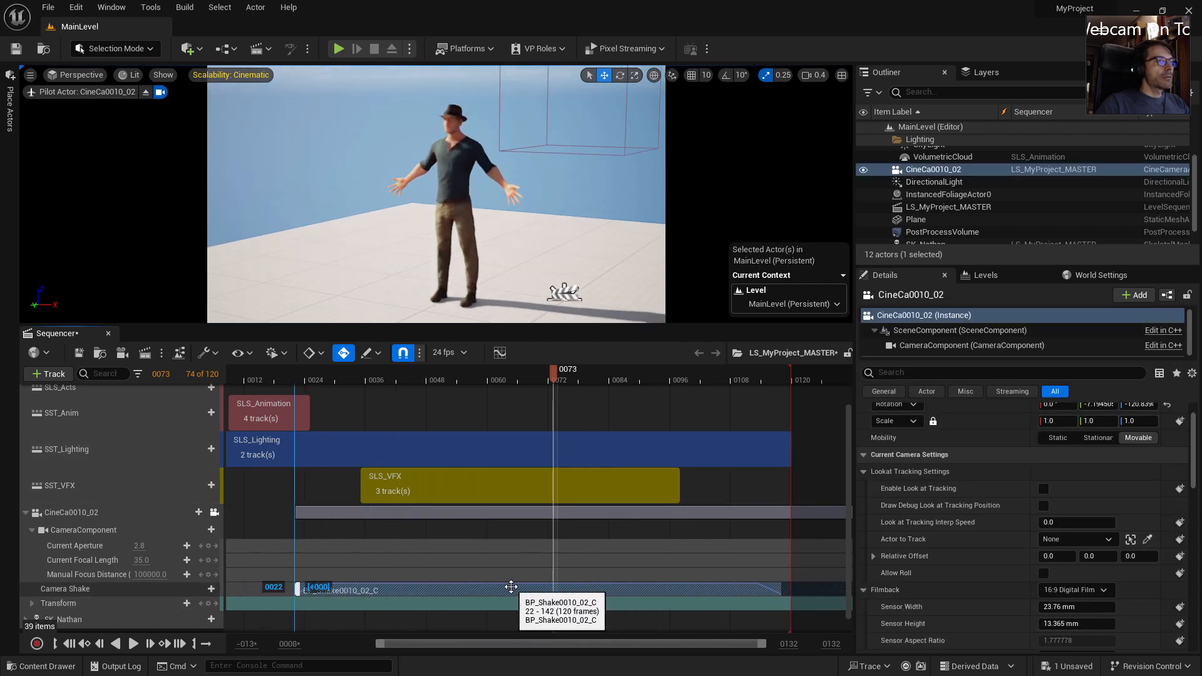
double_click(356, 591)
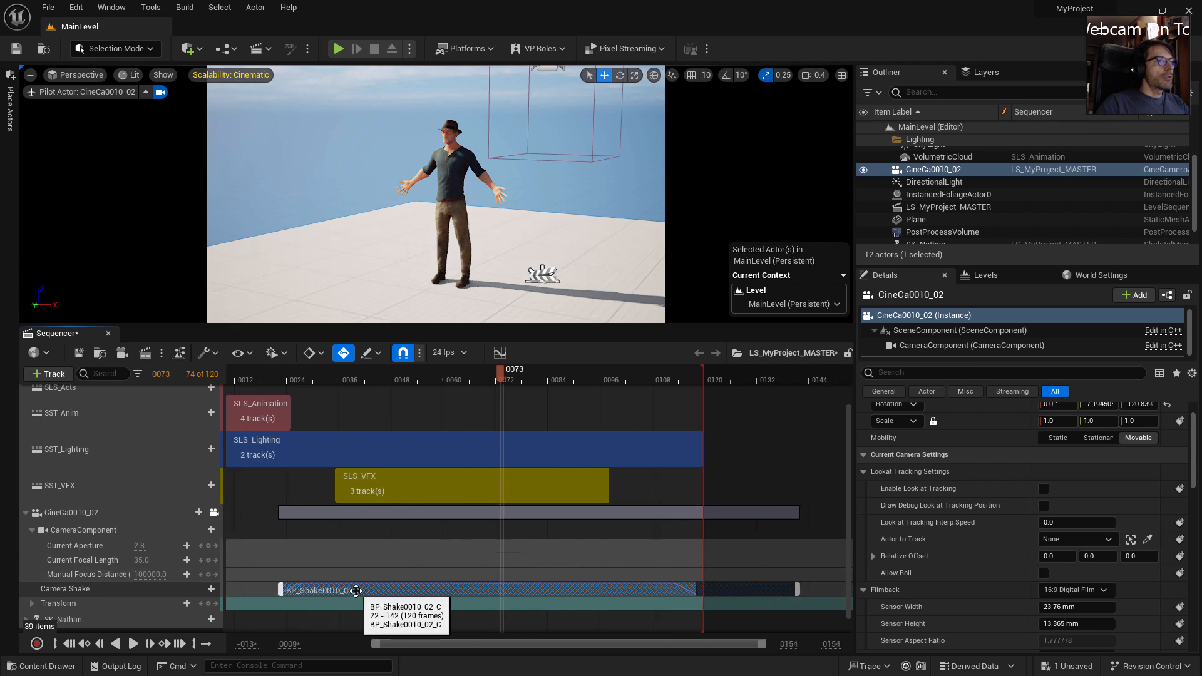
drag(798, 588, 699, 592)
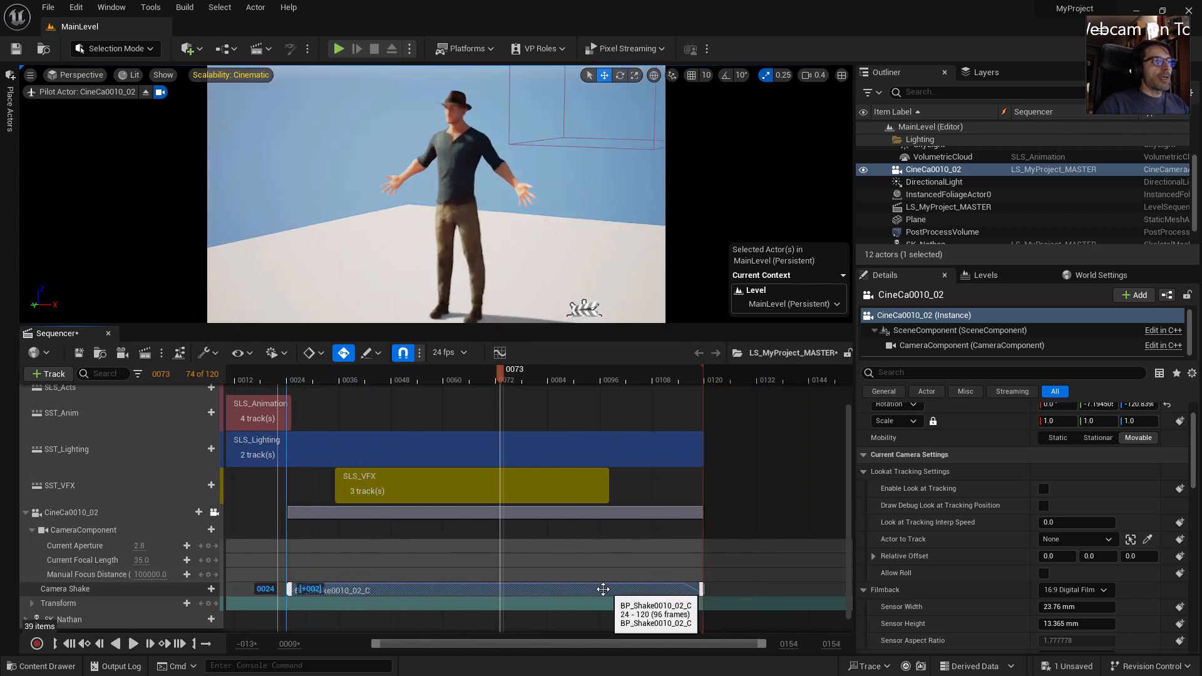